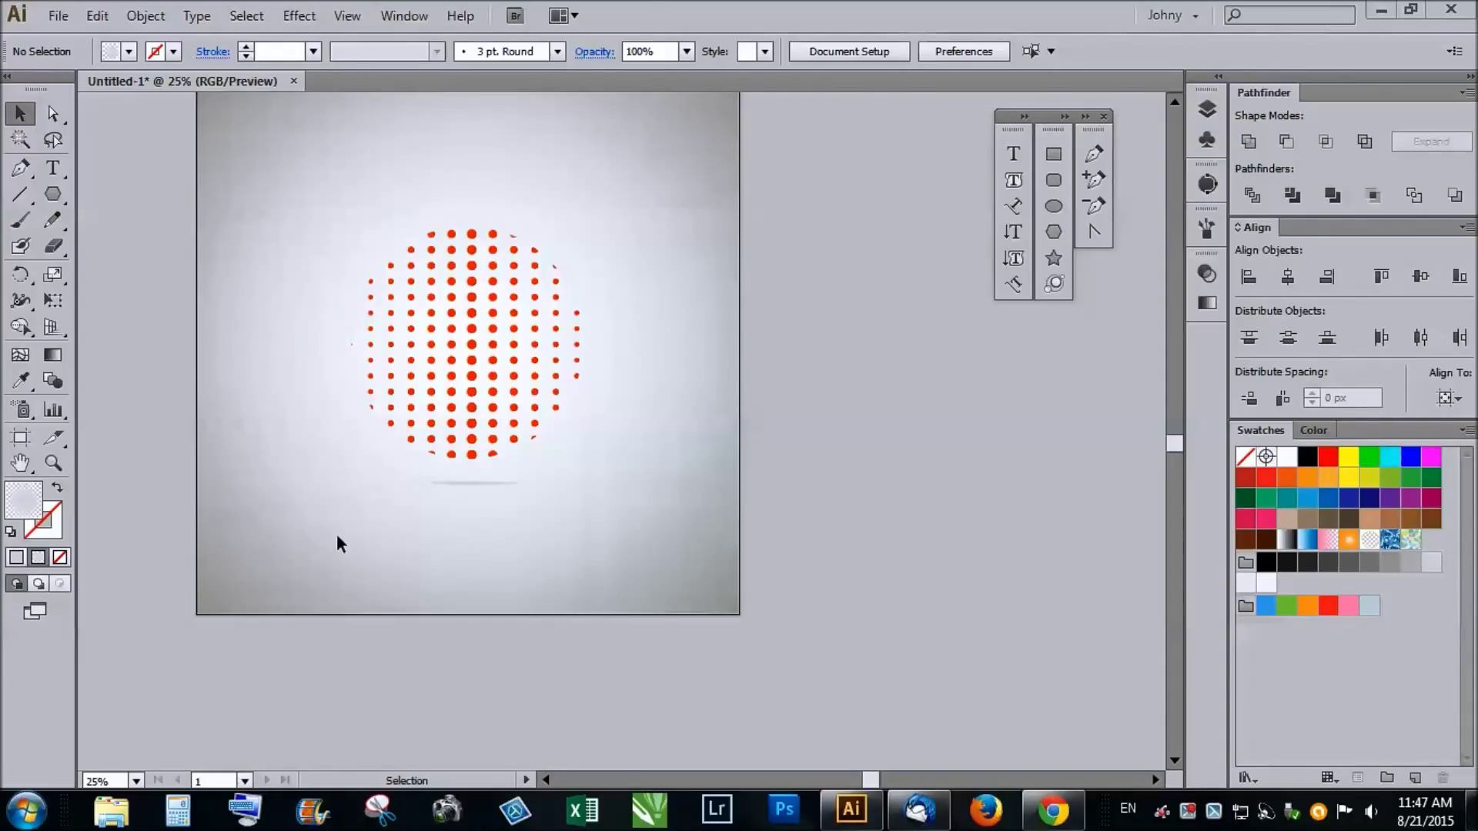
Step: Select the finished dot circle and delete it from the artboard
key("alt+shift")
scroll(342, 528, "down", 2)
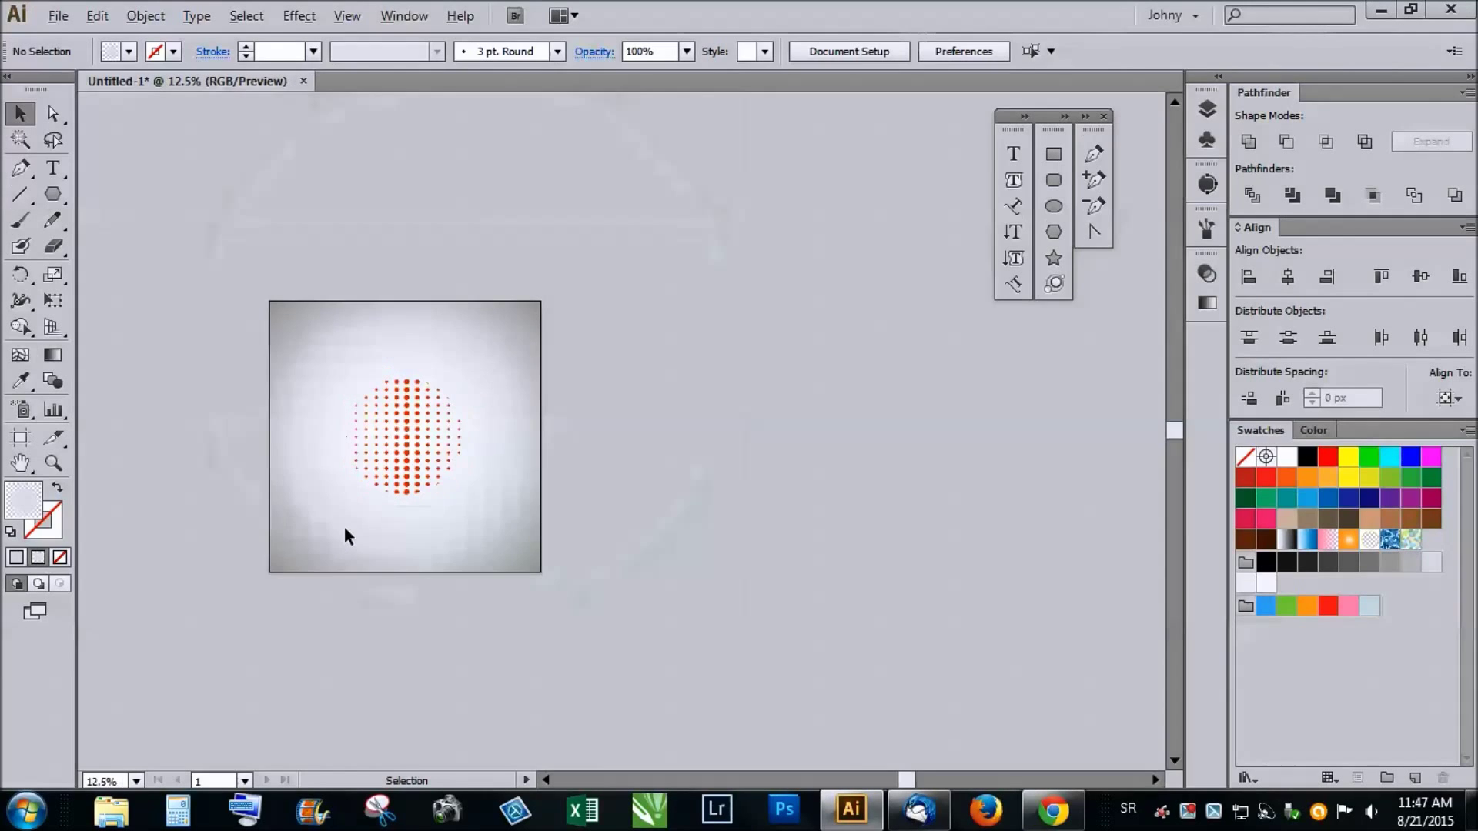
scroll(393, 510, "up", 2)
scroll(418, 539, "down", 1)
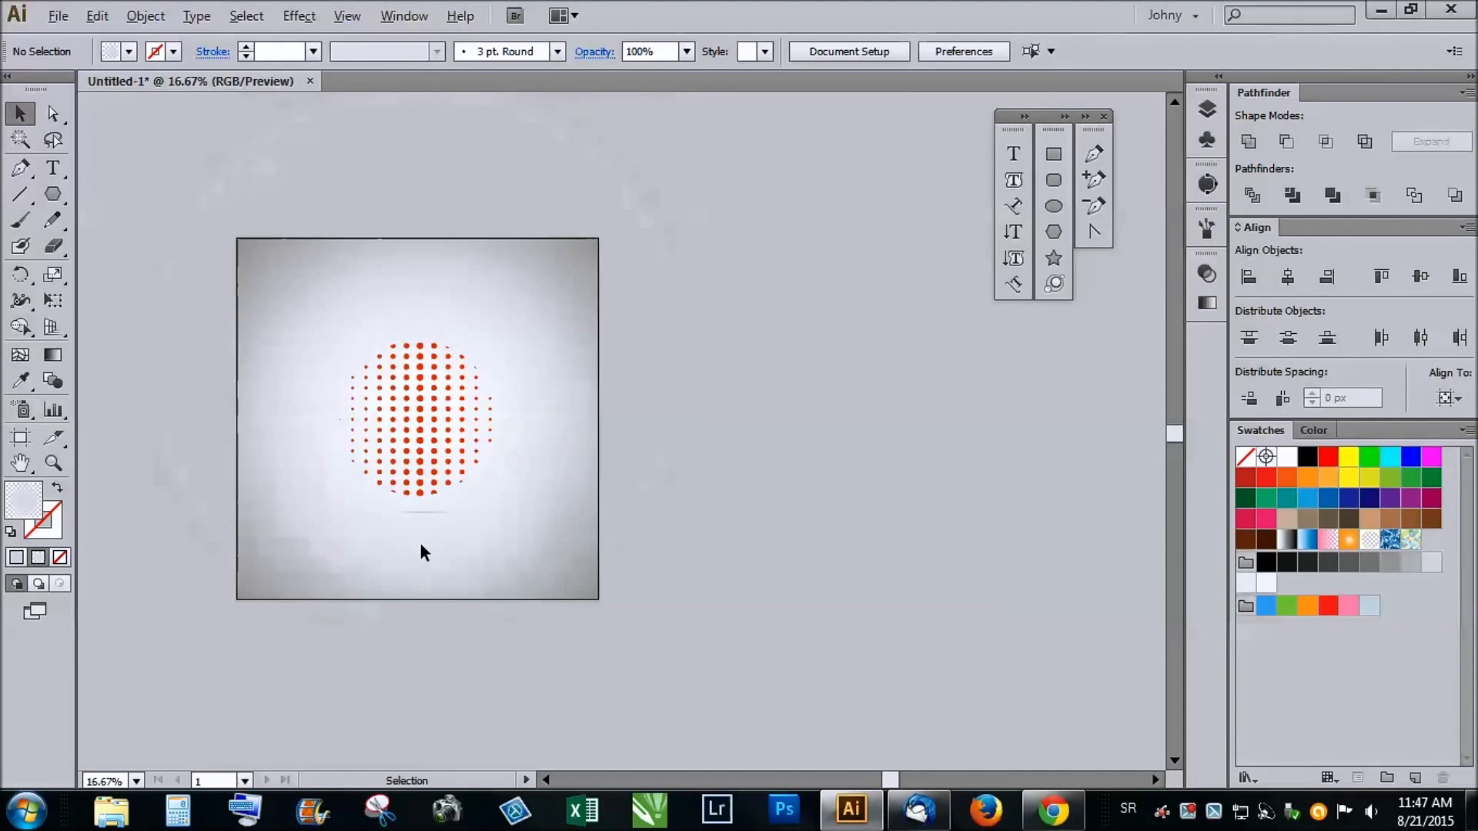
scroll(424, 538, "up", 1)
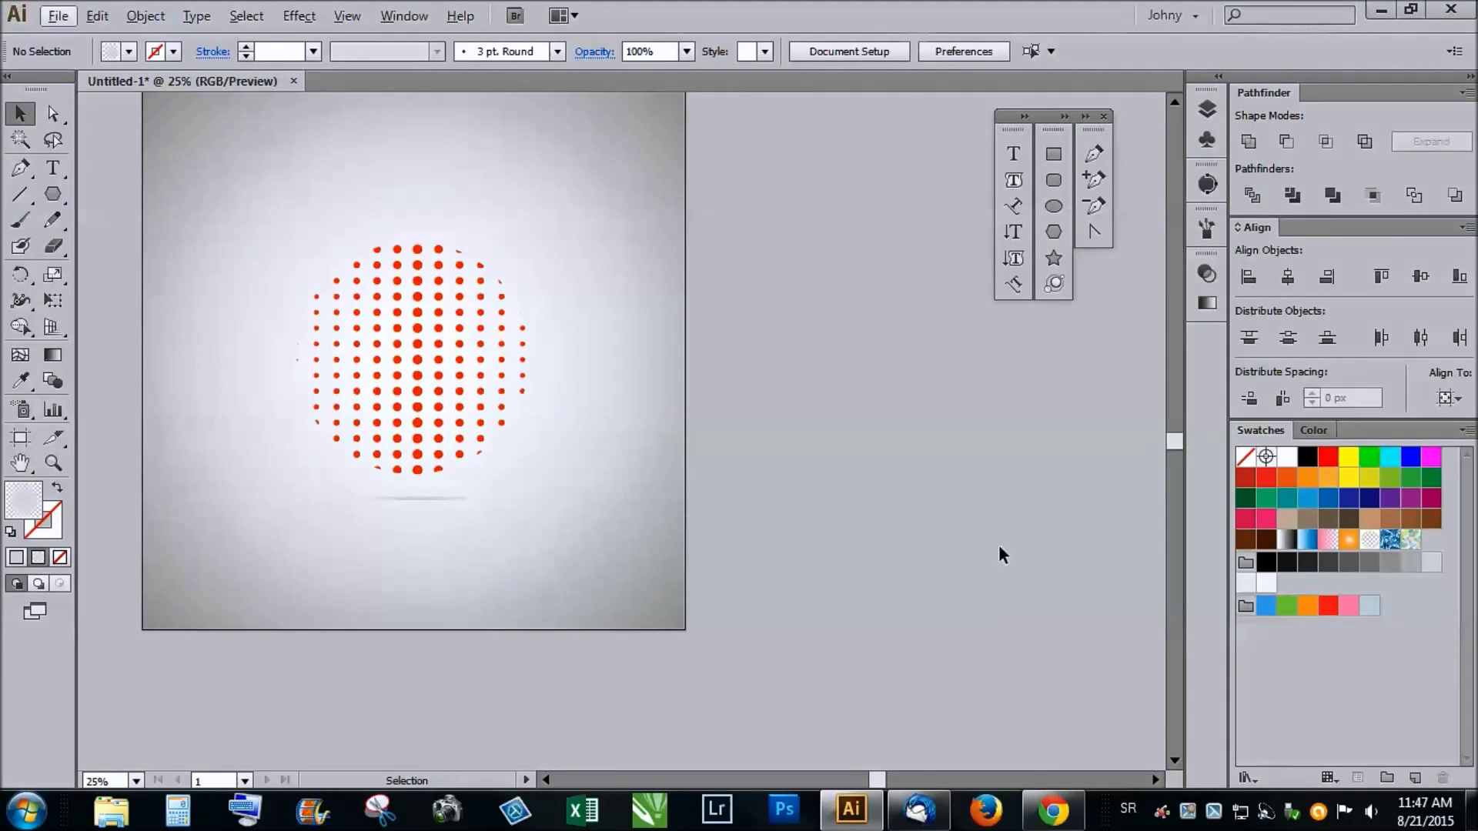
scroll(450, 354, "up", 1)
scroll(454, 354, "up", 3)
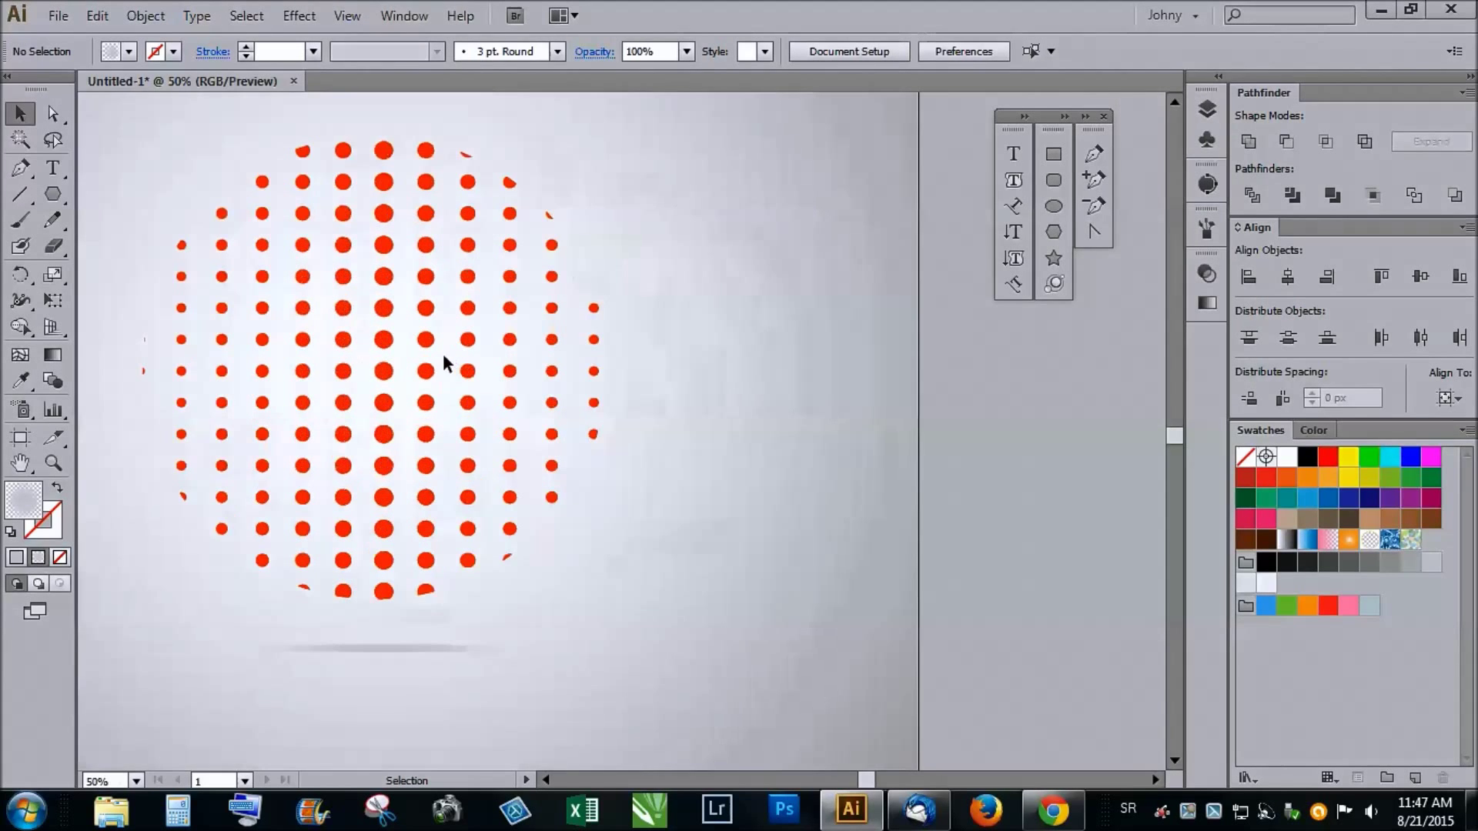
scroll(401, 423, "up", 1)
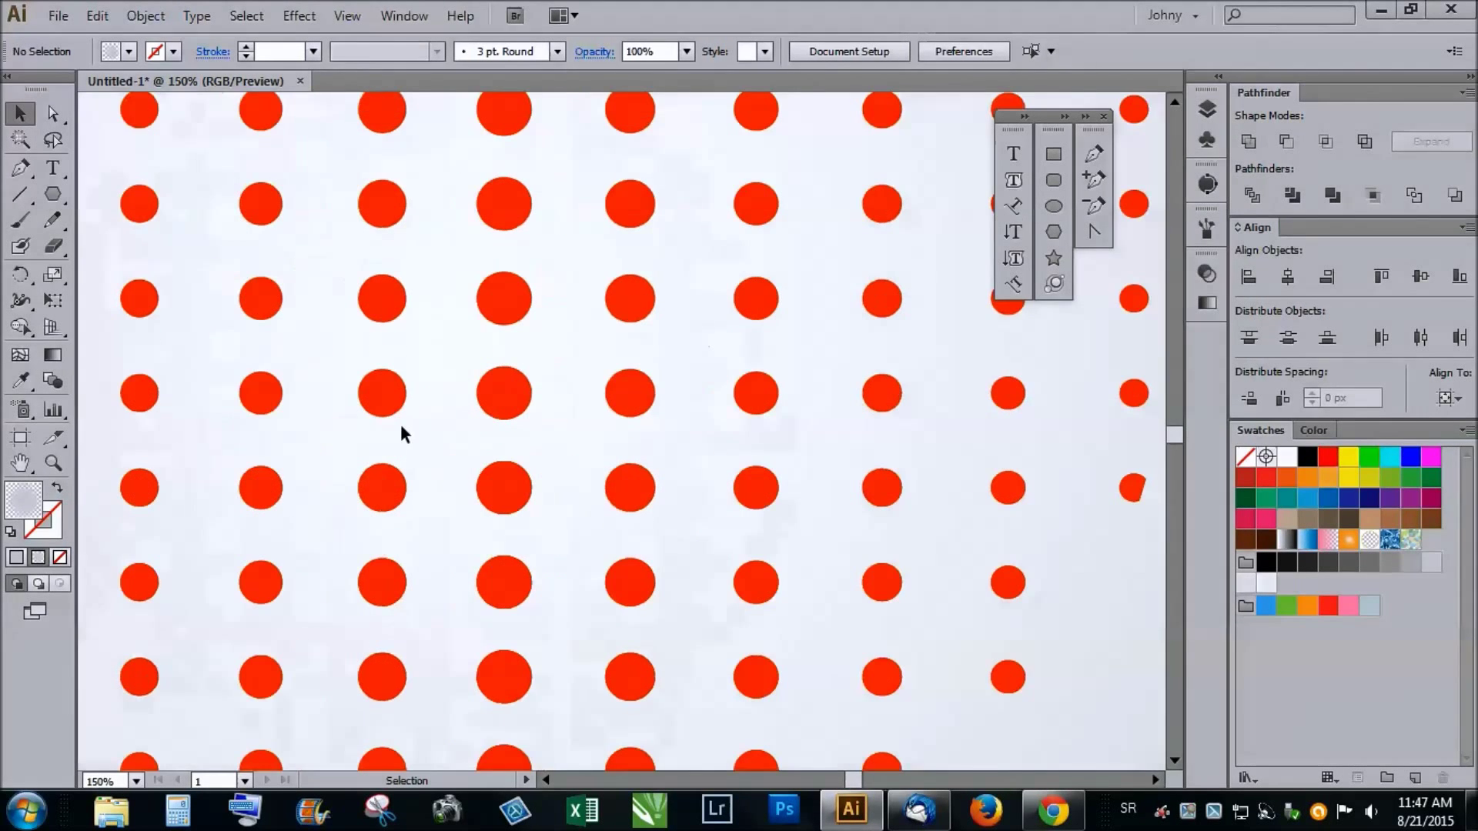
left_click(403, 399)
scroll(408, 412, "down", 2)
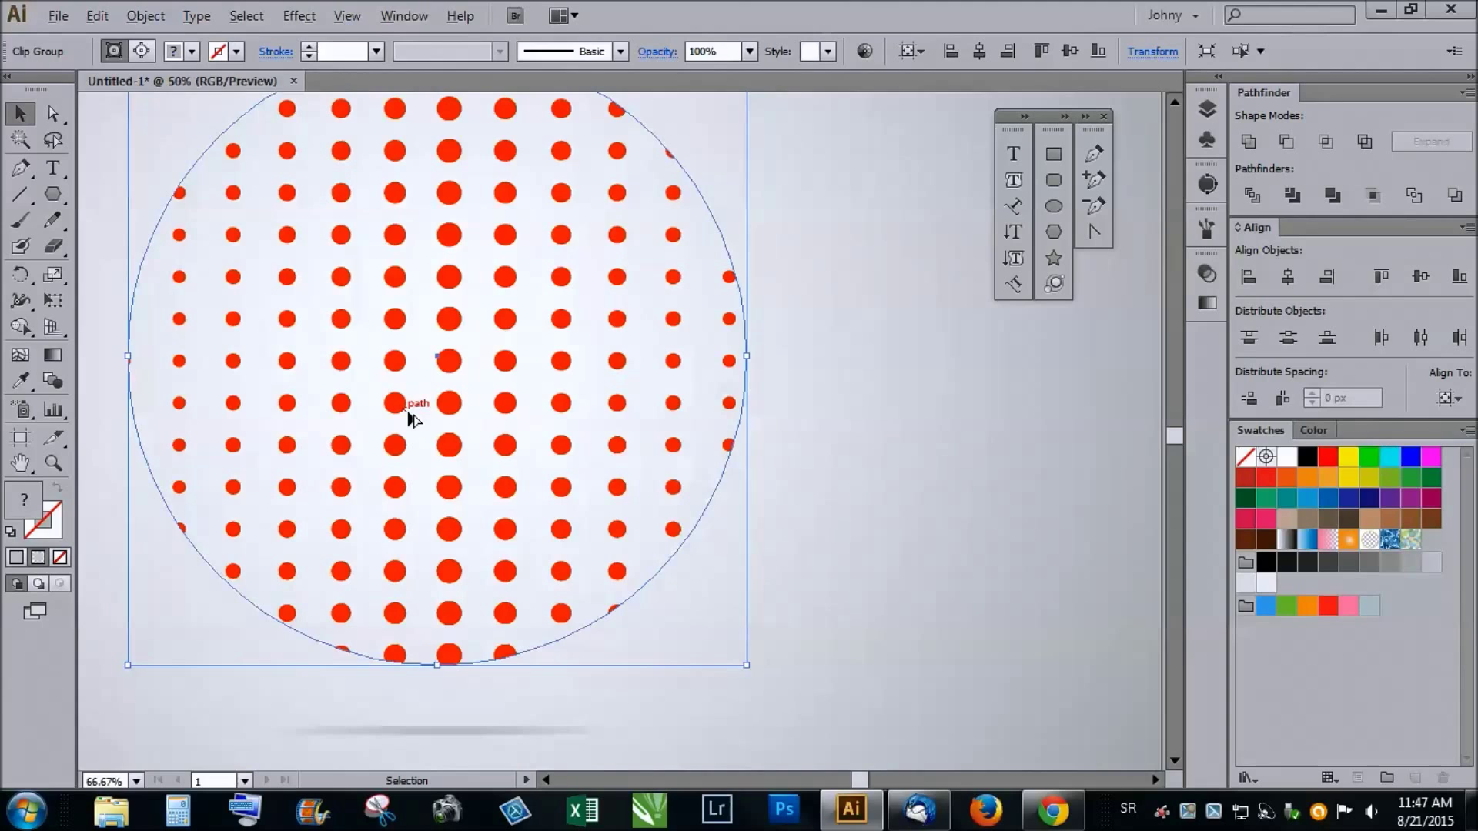
scroll(409, 415, "down", 3)
left_click(660, 478)
left_click(491, 472)
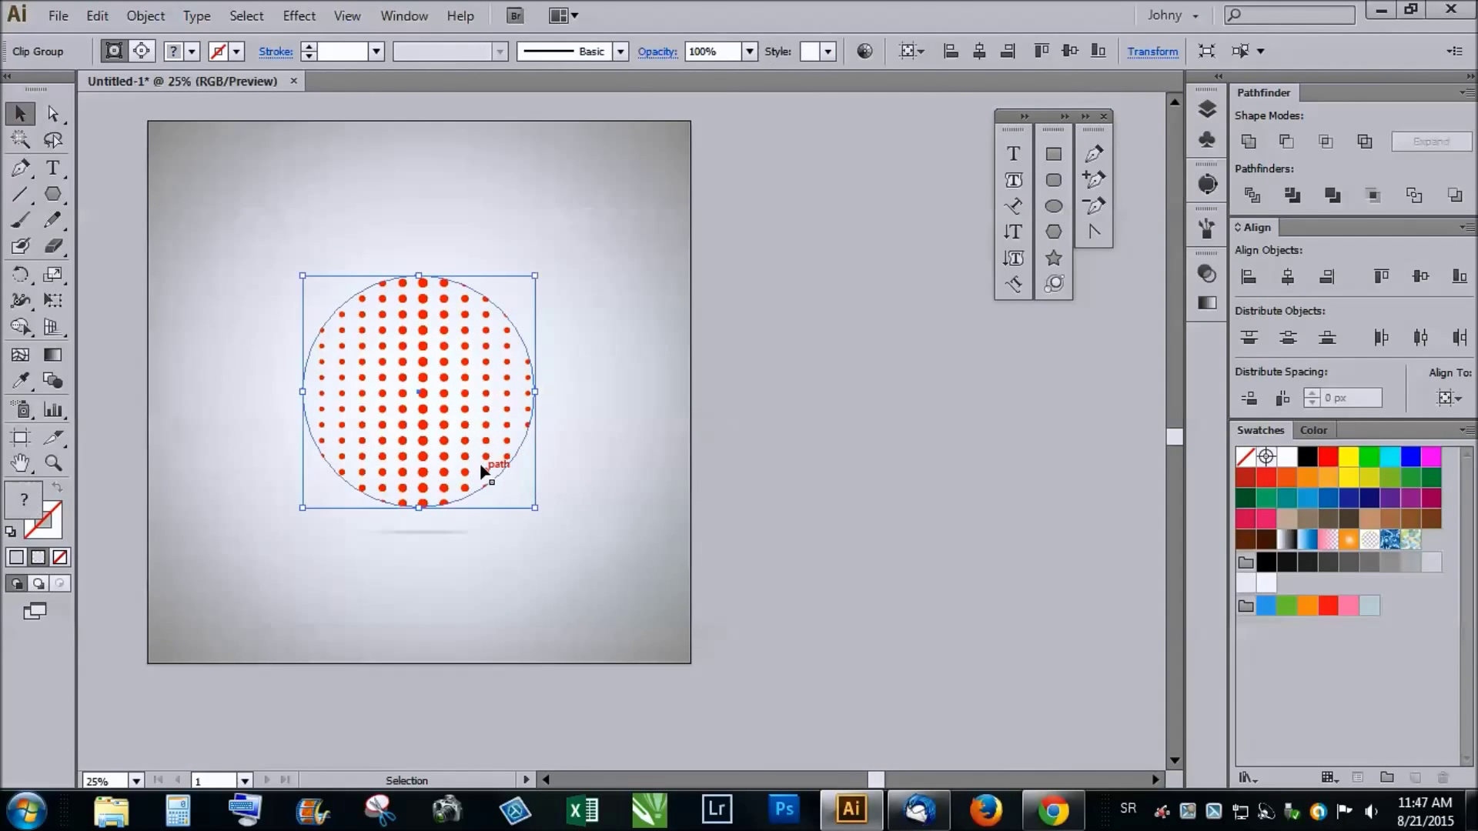
key("Delete")
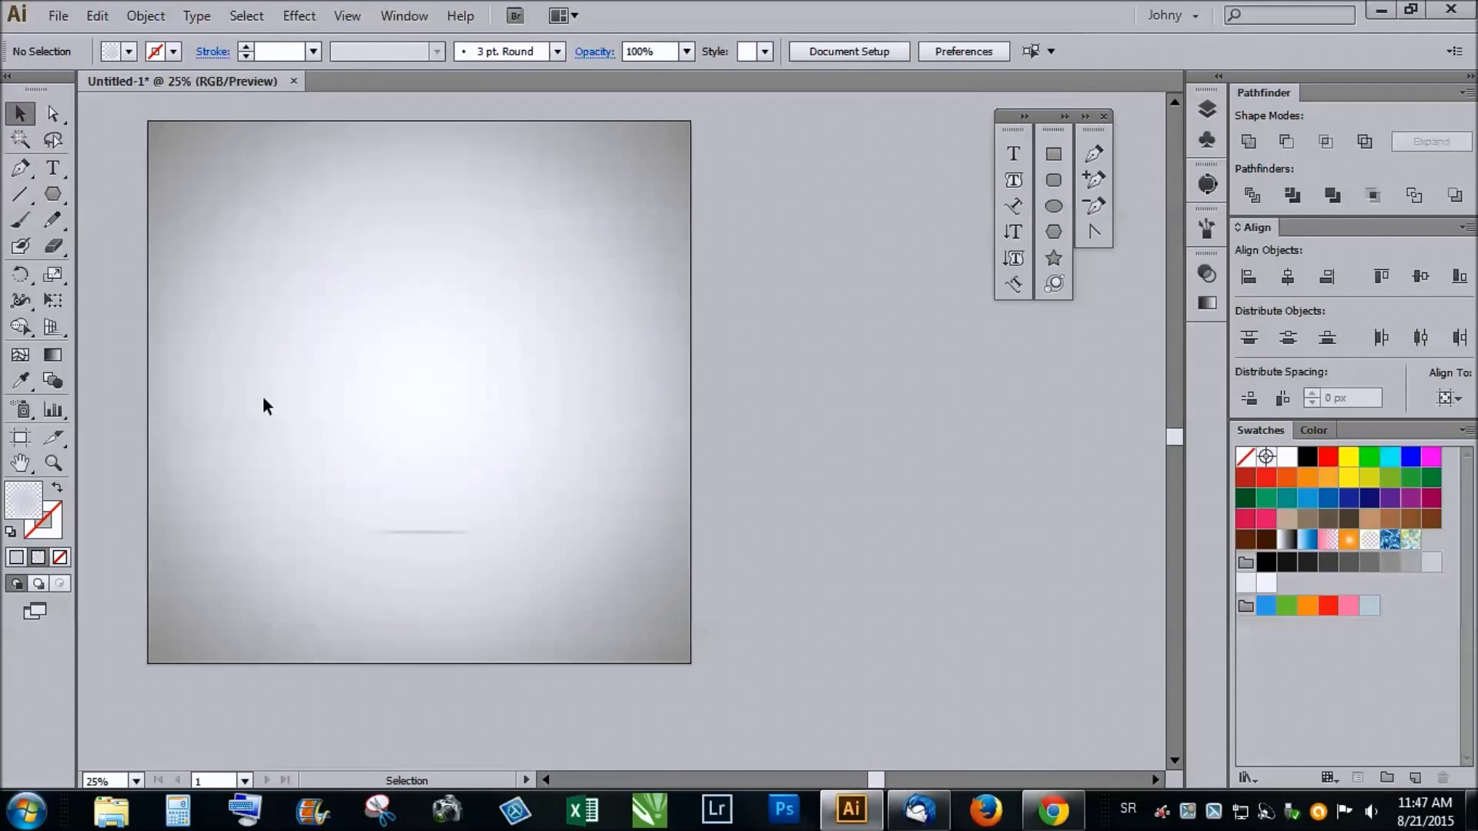
Step: Draw a square in the middle of the artboard and move it slightly higher
left_click(1053, 153)
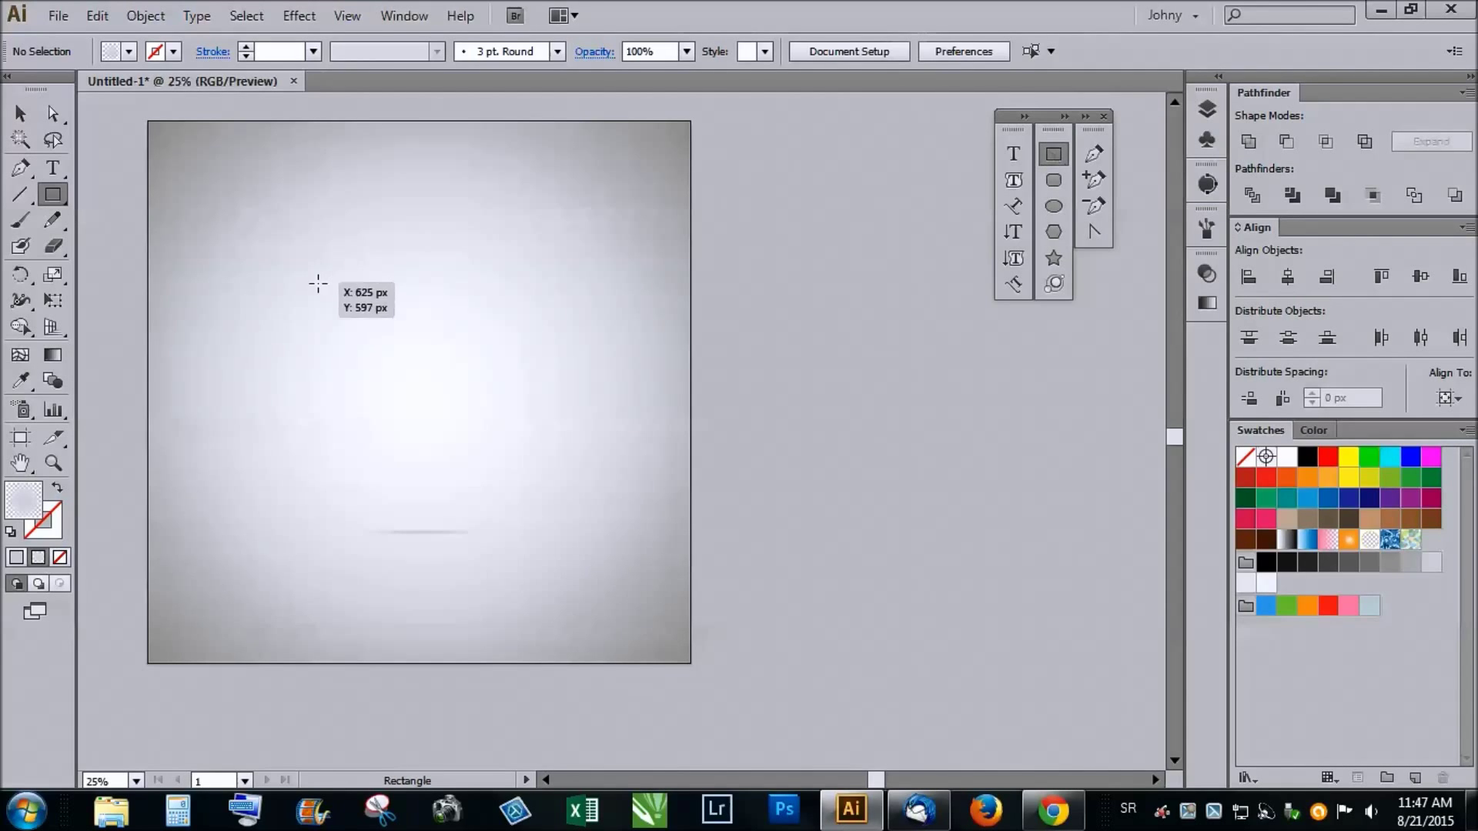
left_click_drag(318, 284, 547, 511)
left_click(20, 113)
left_click_drag(413, 383, 408, 364)
Step: Fill the square with a radial gradient: opaque gray end stop, reversed, enlarged black centre
left_click(52, 355)
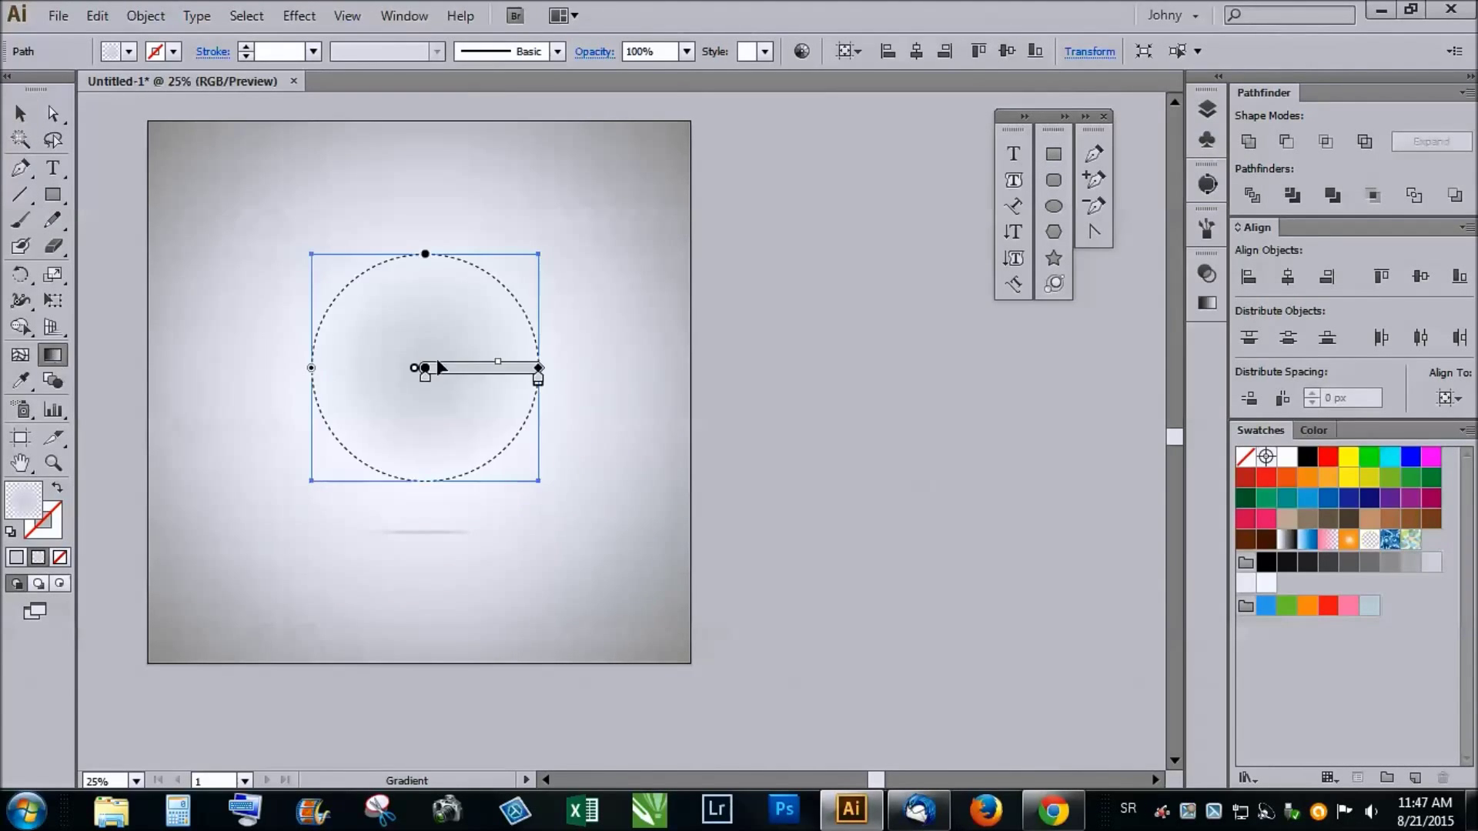
left_click(1206, 302)
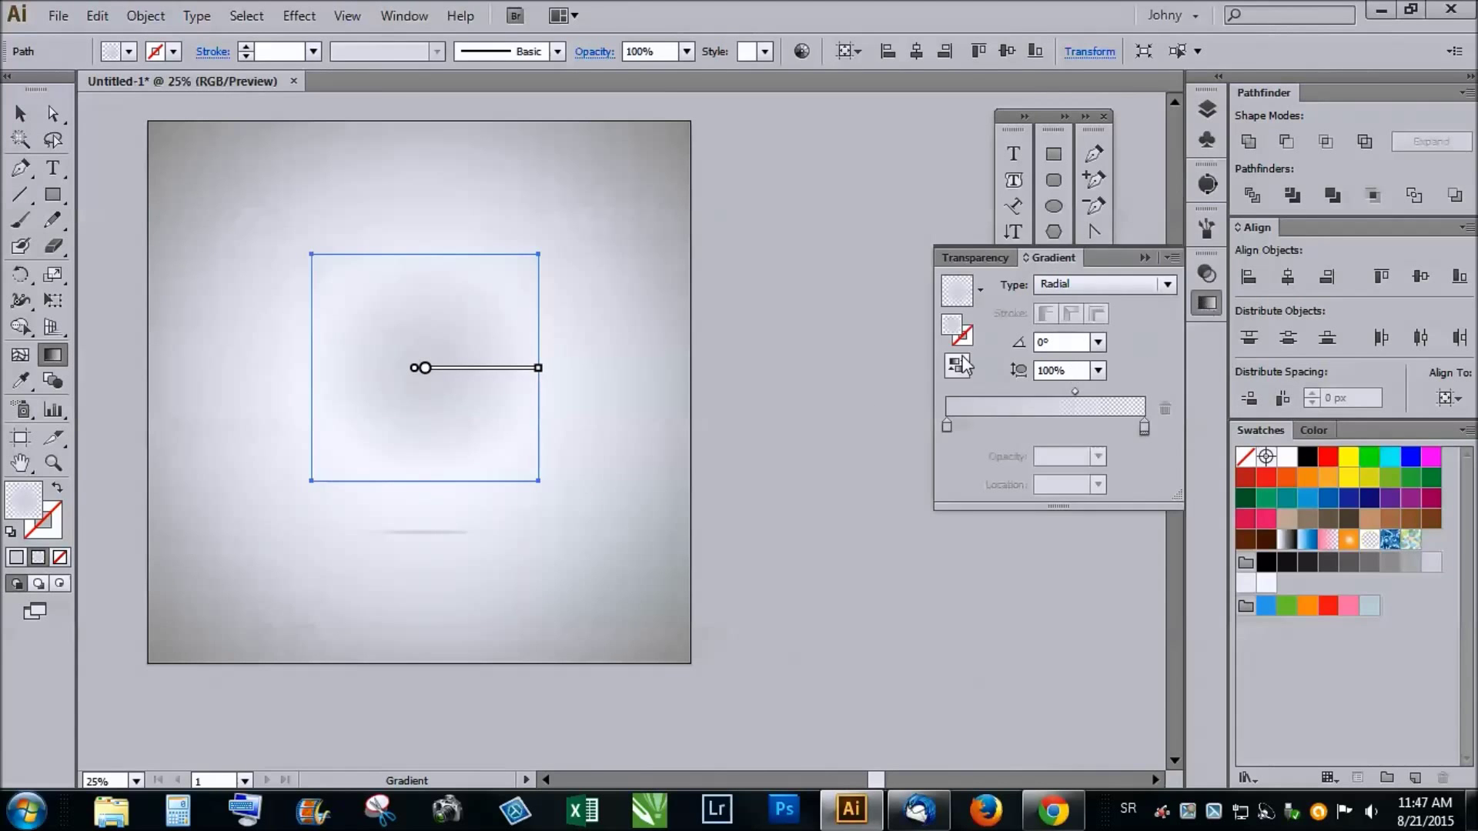
double_click(1145, 429)
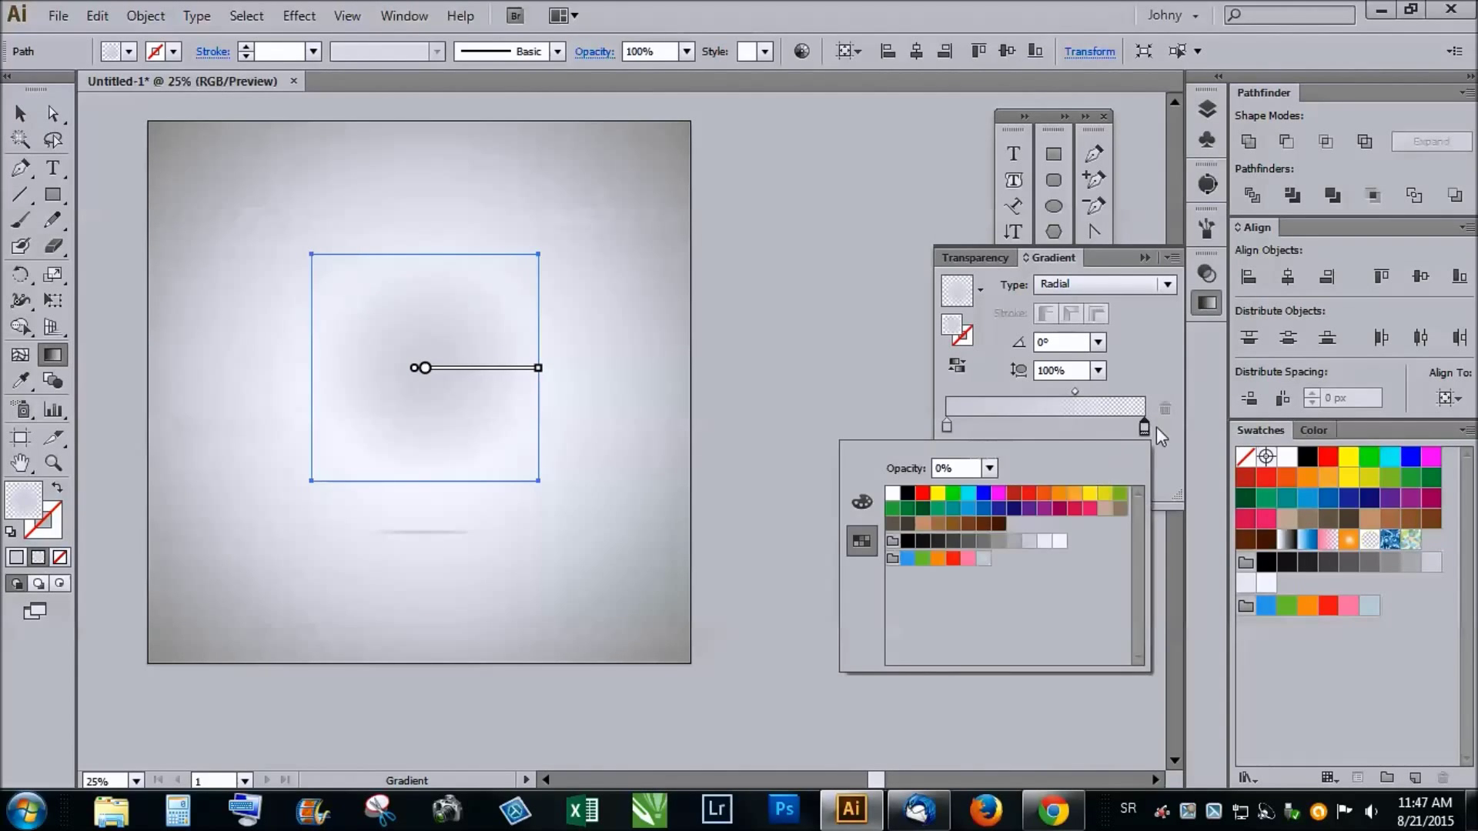
left_click(916, 523)
left_click(1145, 429)
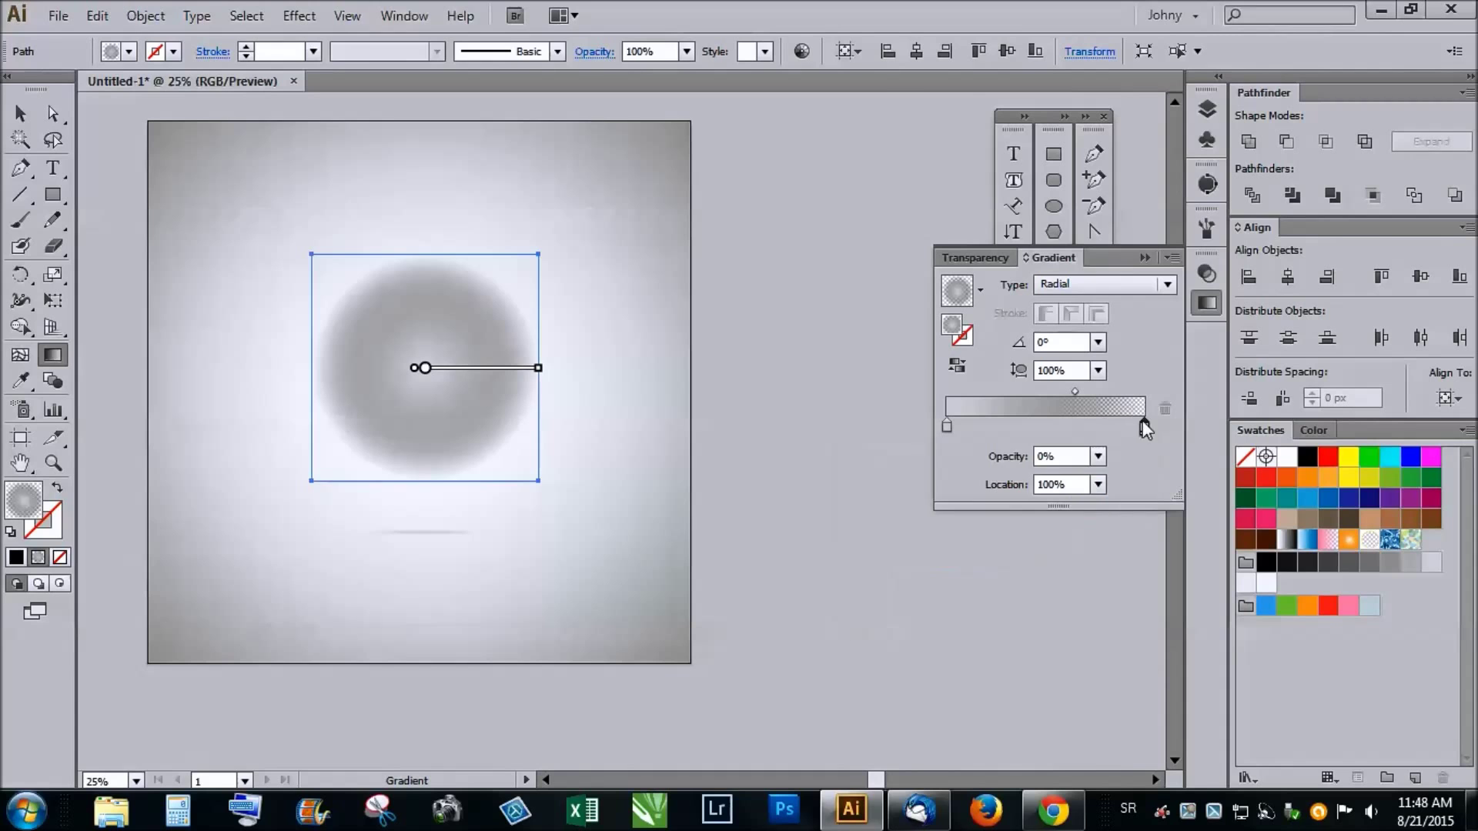
left_click(1097, 456)
left_click(1116, 720)
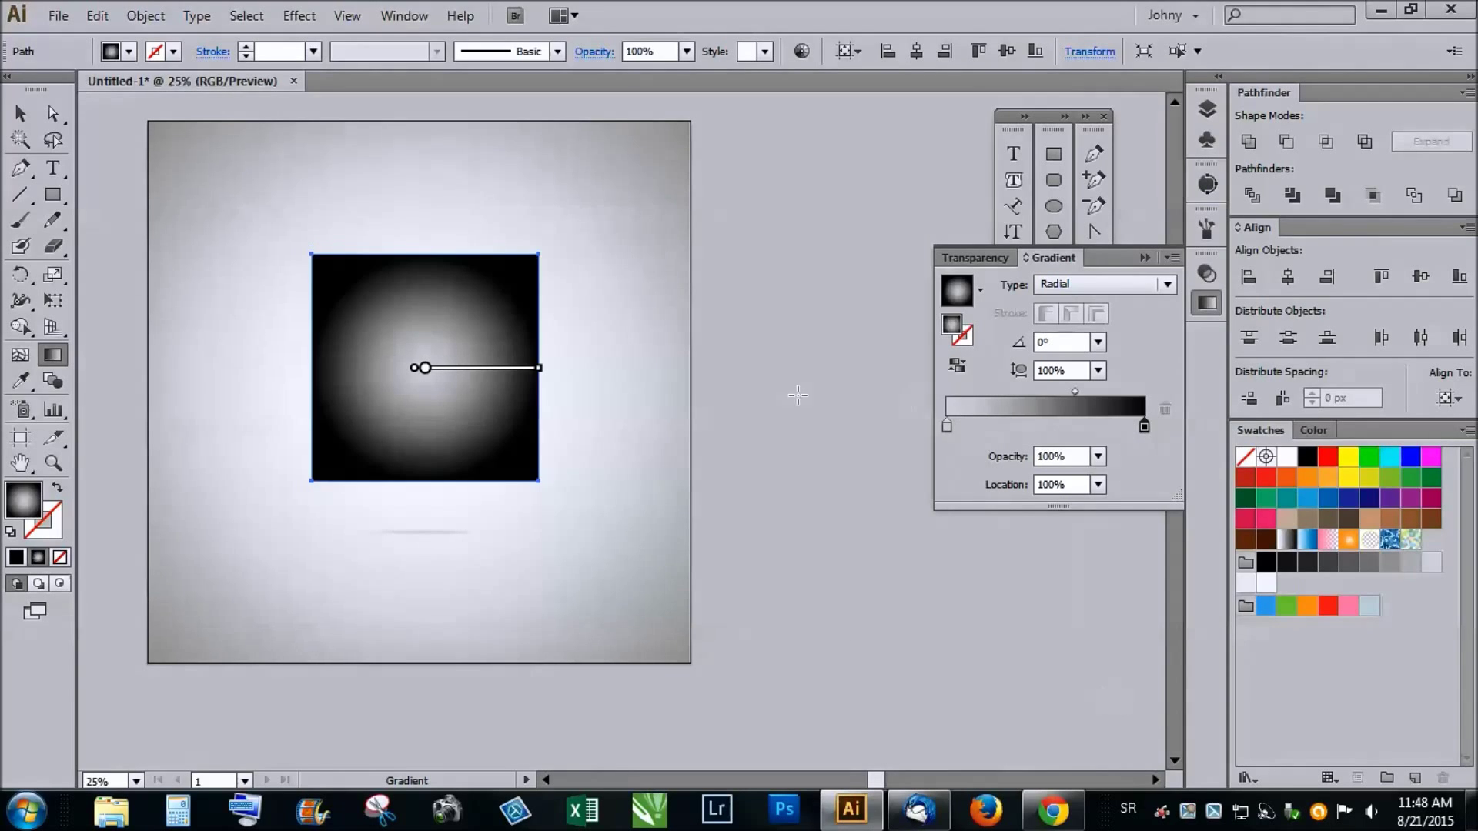
scroll(436, 371, "up", 2)
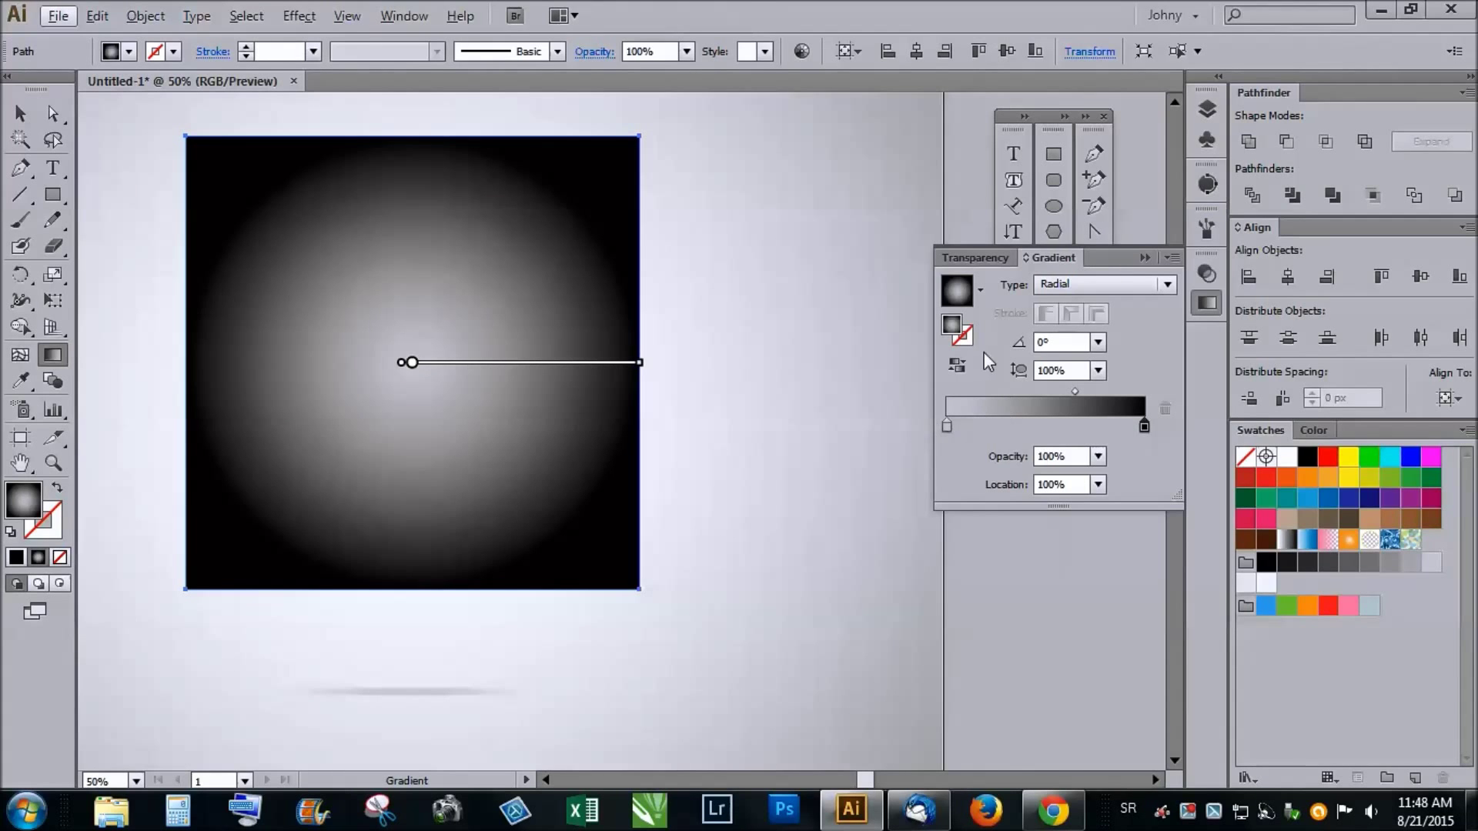
left_click(957, 366)
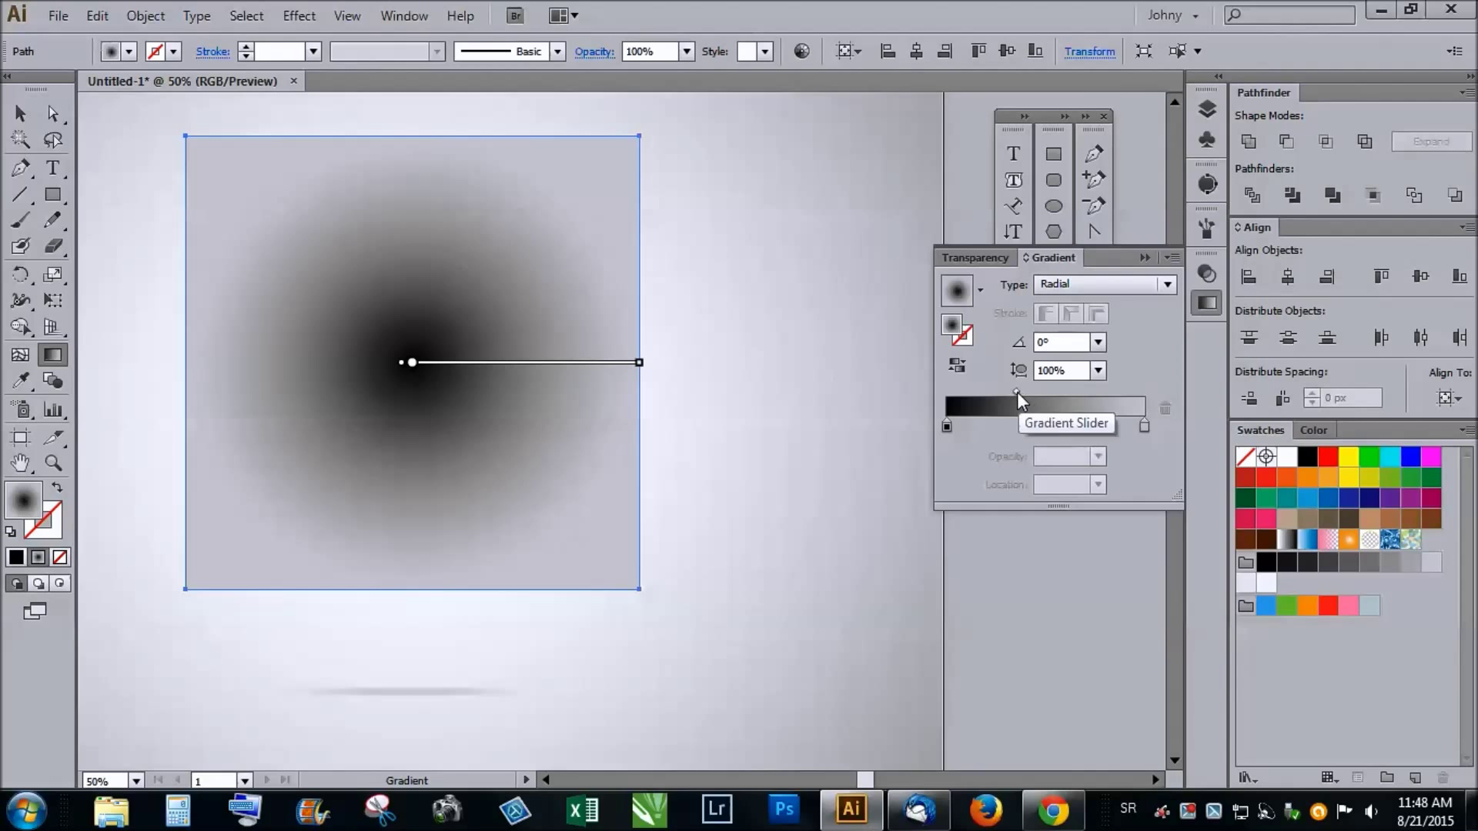
left_click_drag(1016, 392, 1072, 393)
left_click(22, 115)
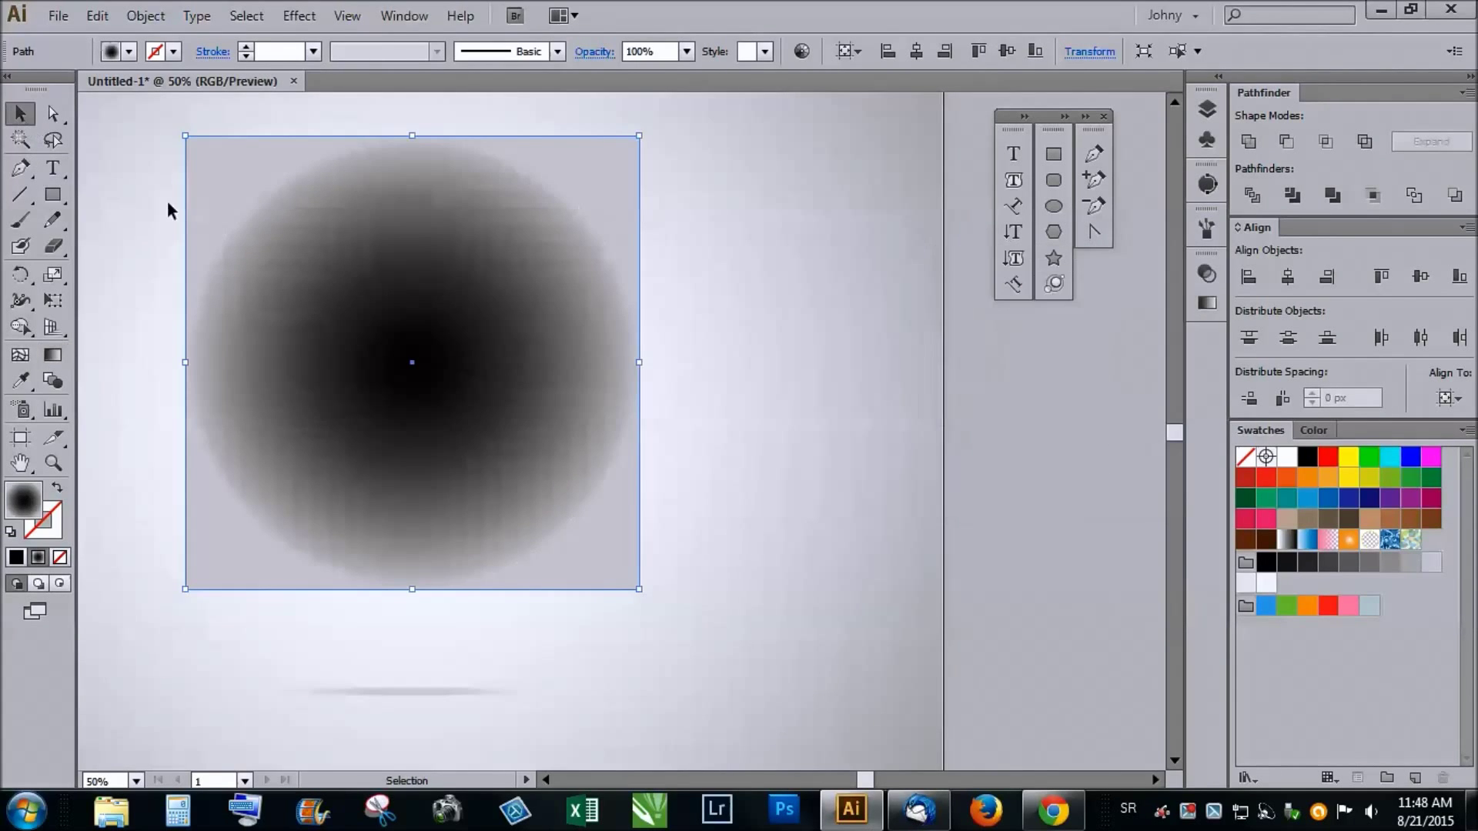
scroll(508, 459, "down", 1)
Step: Apply Effect > Pixelate > Color Halftone to the gradient square with 128° channel angles
scroll(446, 426, "up", 1)
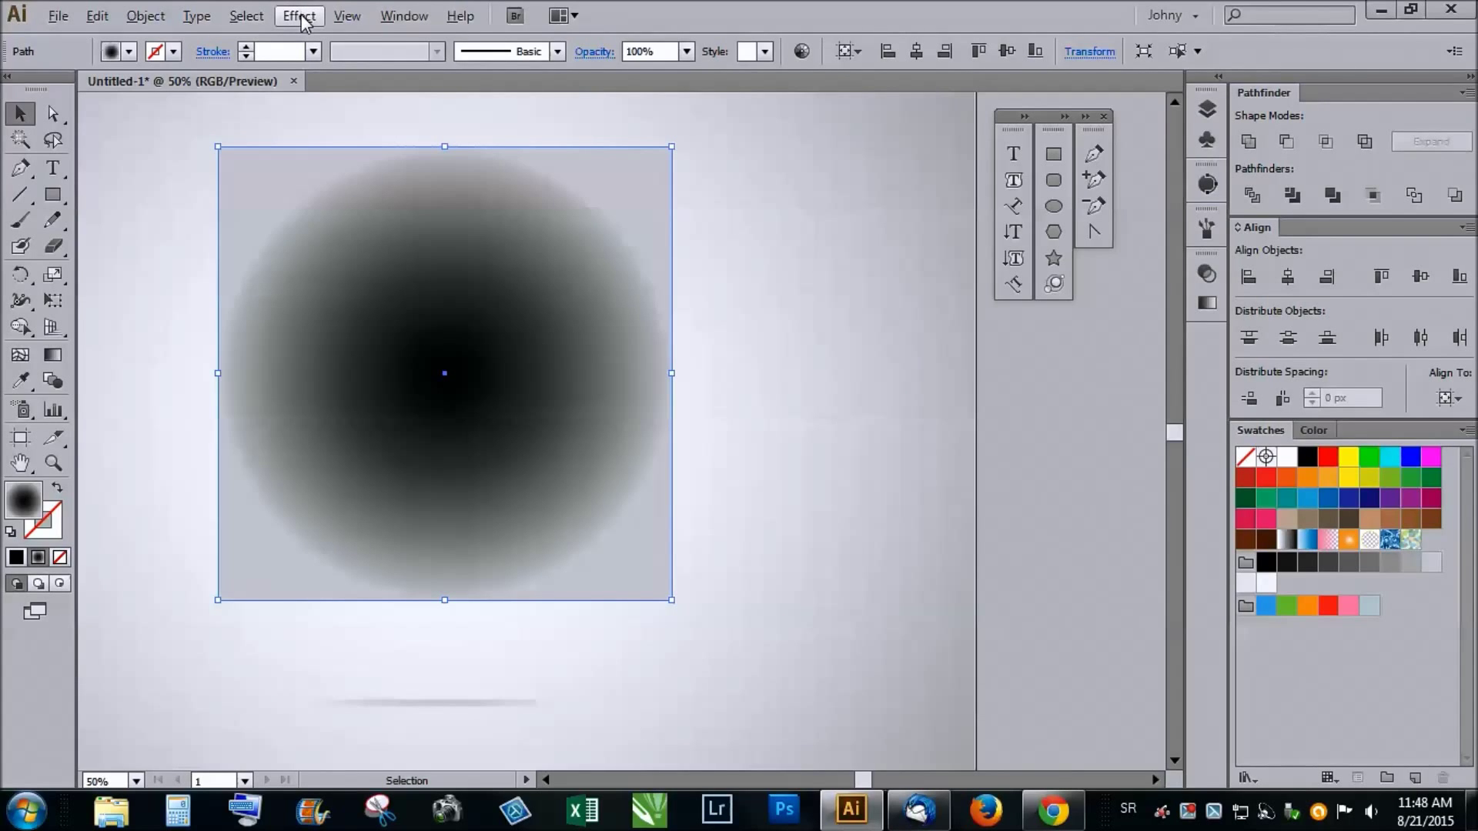
left_click(302, 21)
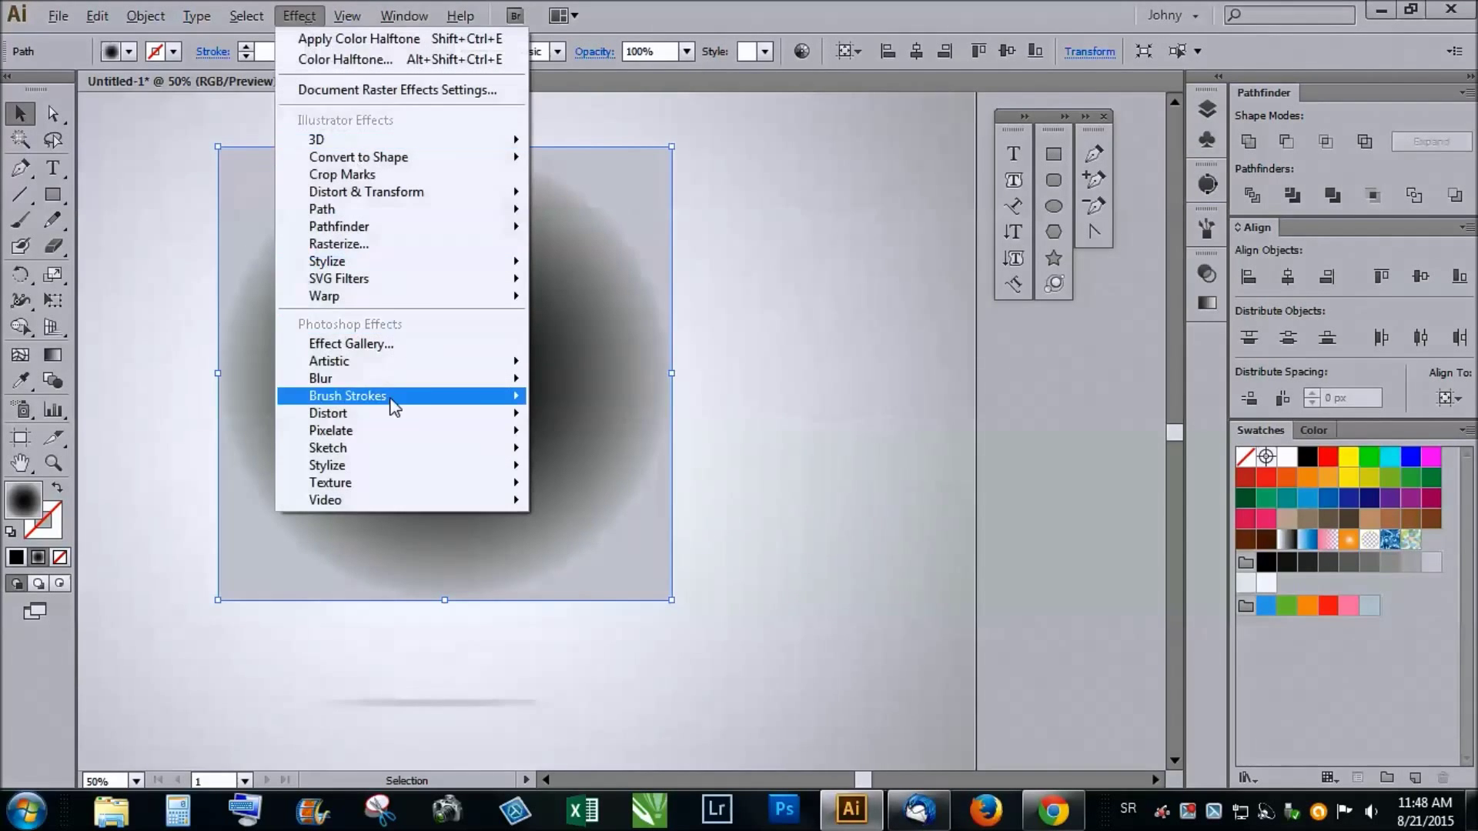
mouse_move(381, 436)
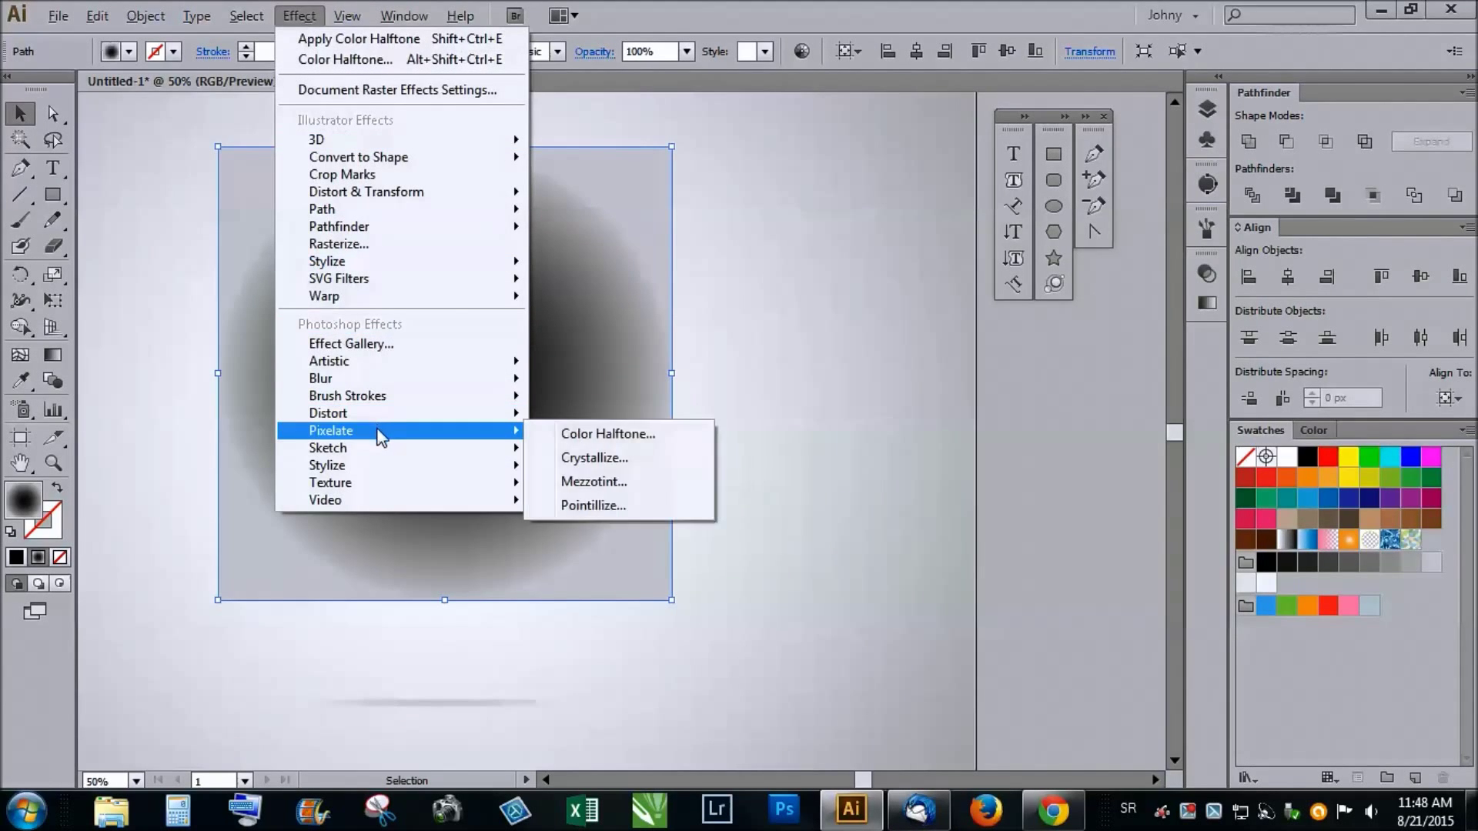
left_click(612, 432)
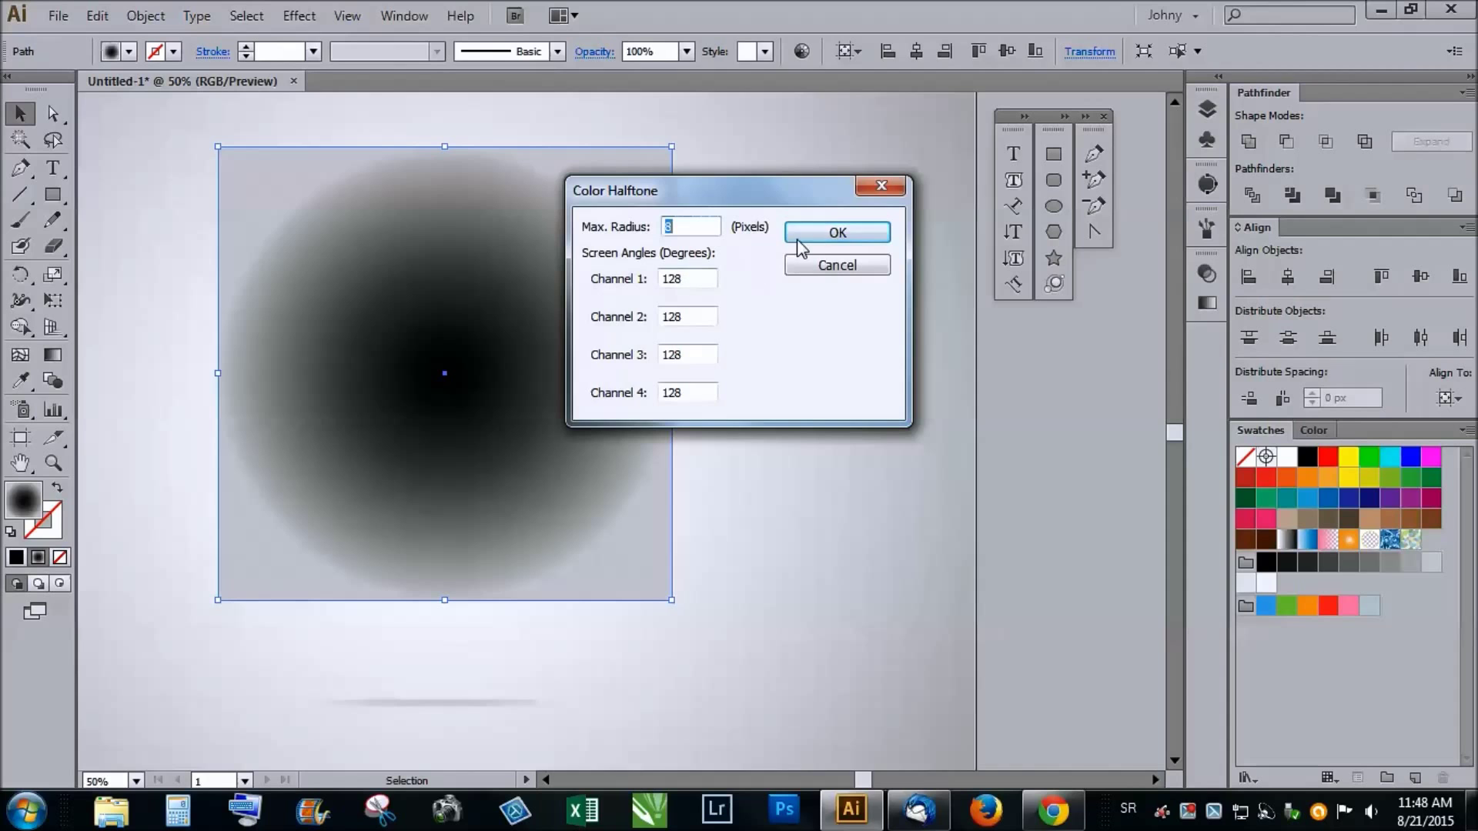
left_click(839, 234)
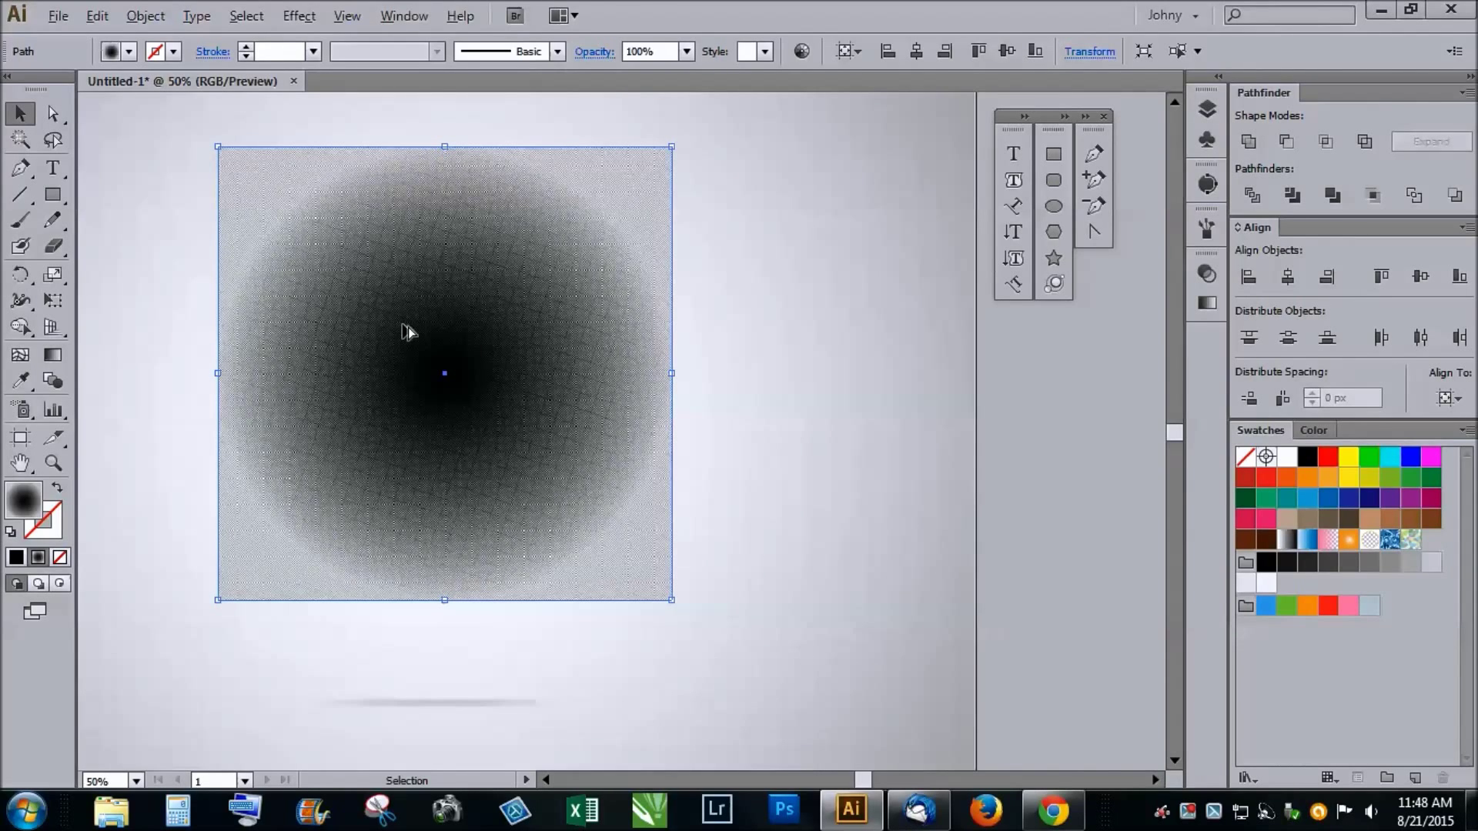
key("alt")
key("alt")
Step: Scale the halftone square down in two passes so it shows many small dots
left_click_drag(673, 146, 492, 354)
scroll(446, 366, "up", 7)
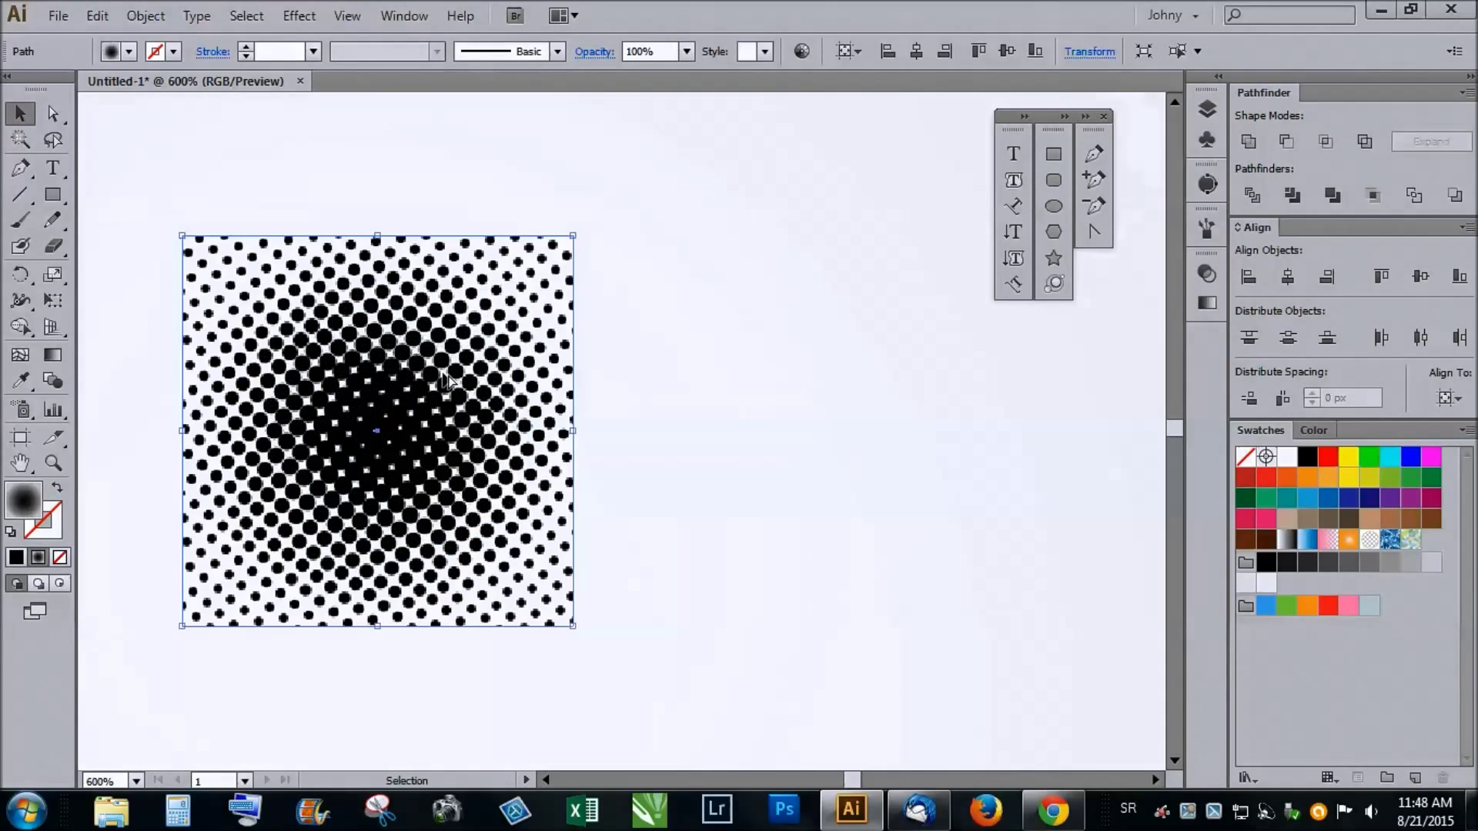
left_click_drag(573, 236, 615, 271)
scroll(368, 416, "up", 1)
scroll(404, 426, "down", 1)
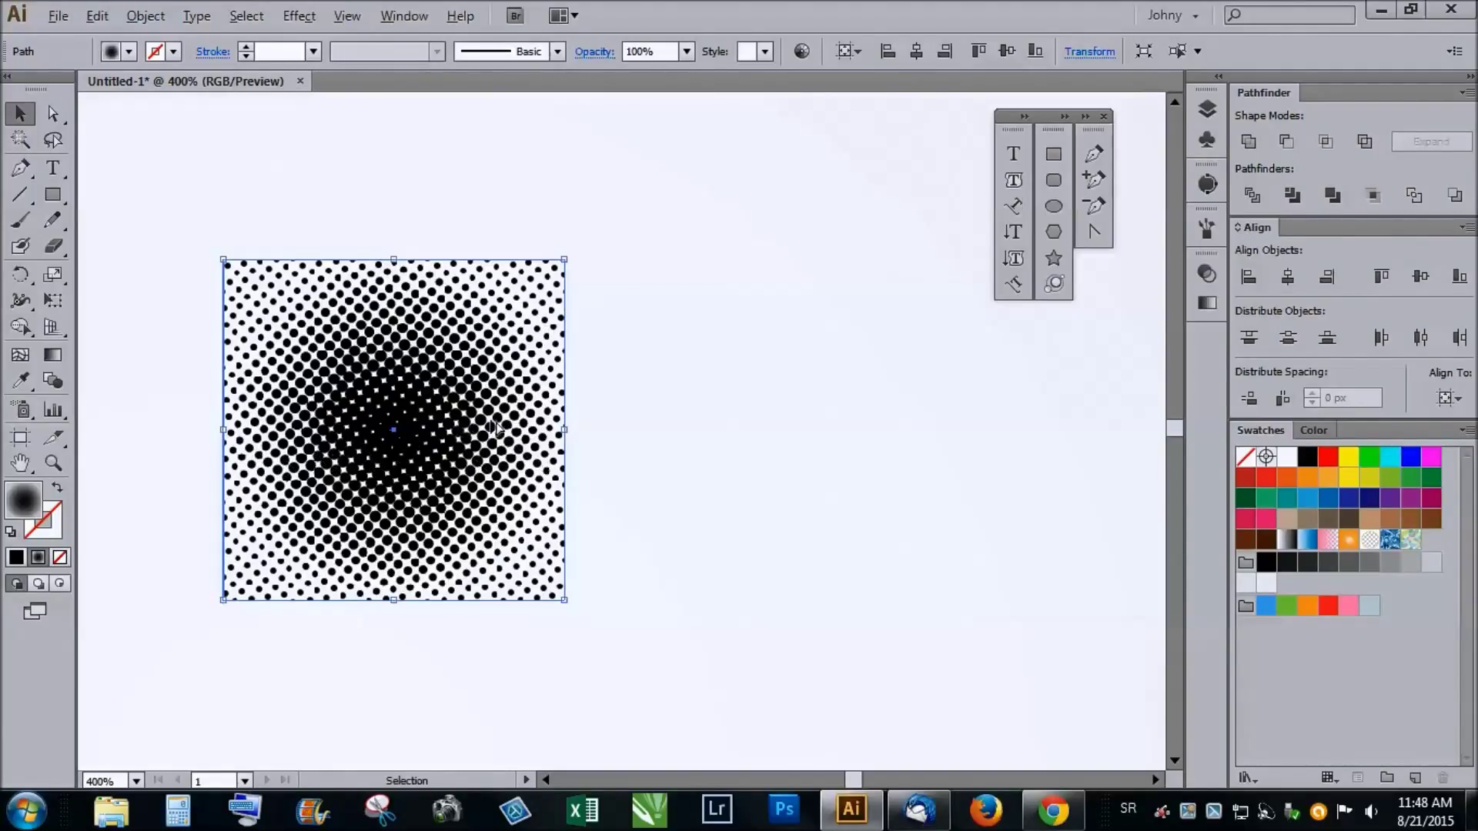
scroll(496, 425, "down", 1)
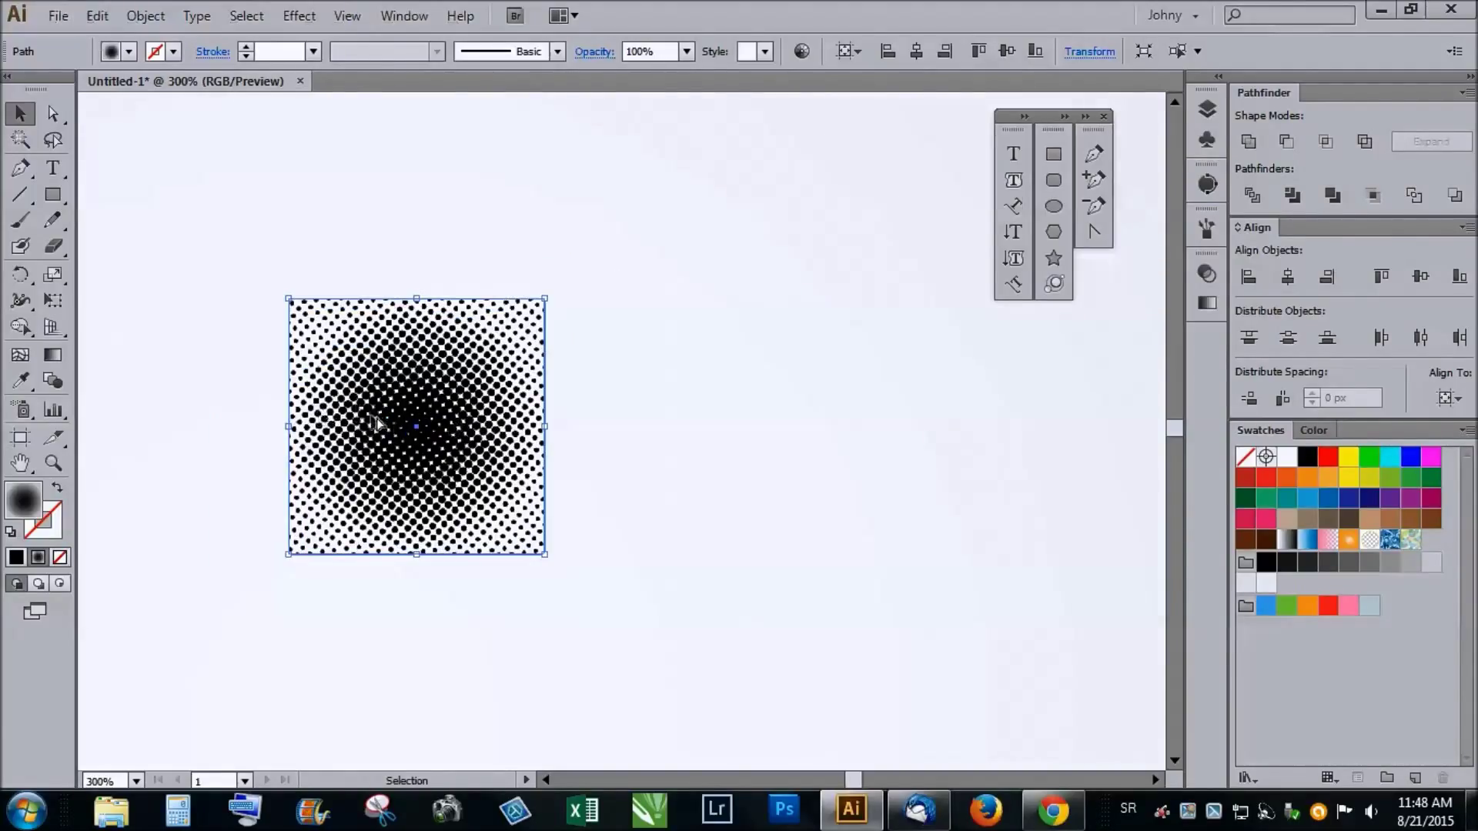
scroll(378, 413, "up", 1)
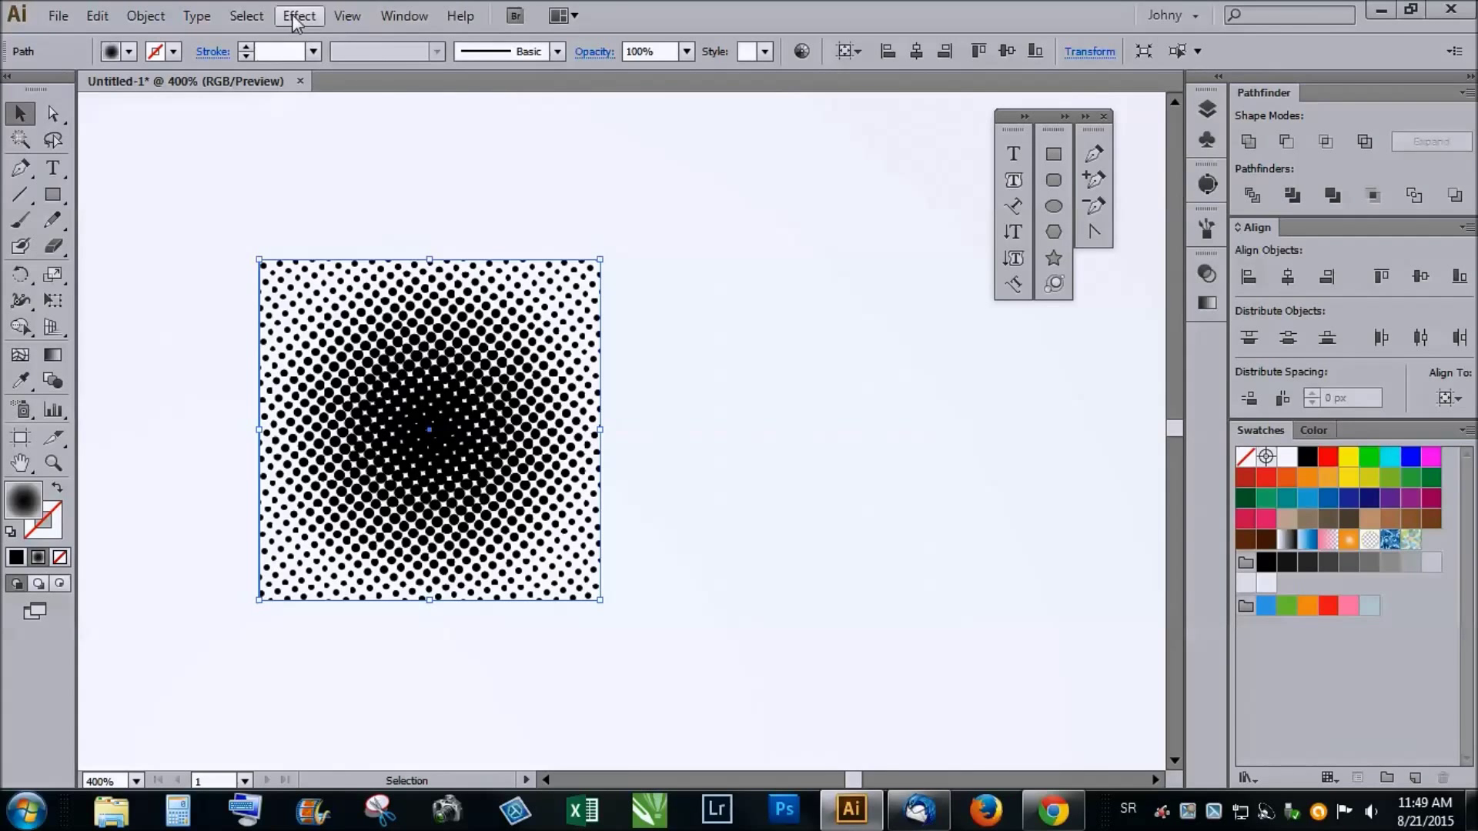
Step: Expand the halftone's appearance and trace it Black & White: threshold 214, paths 77%, corners 44%
left_click(159, 21)
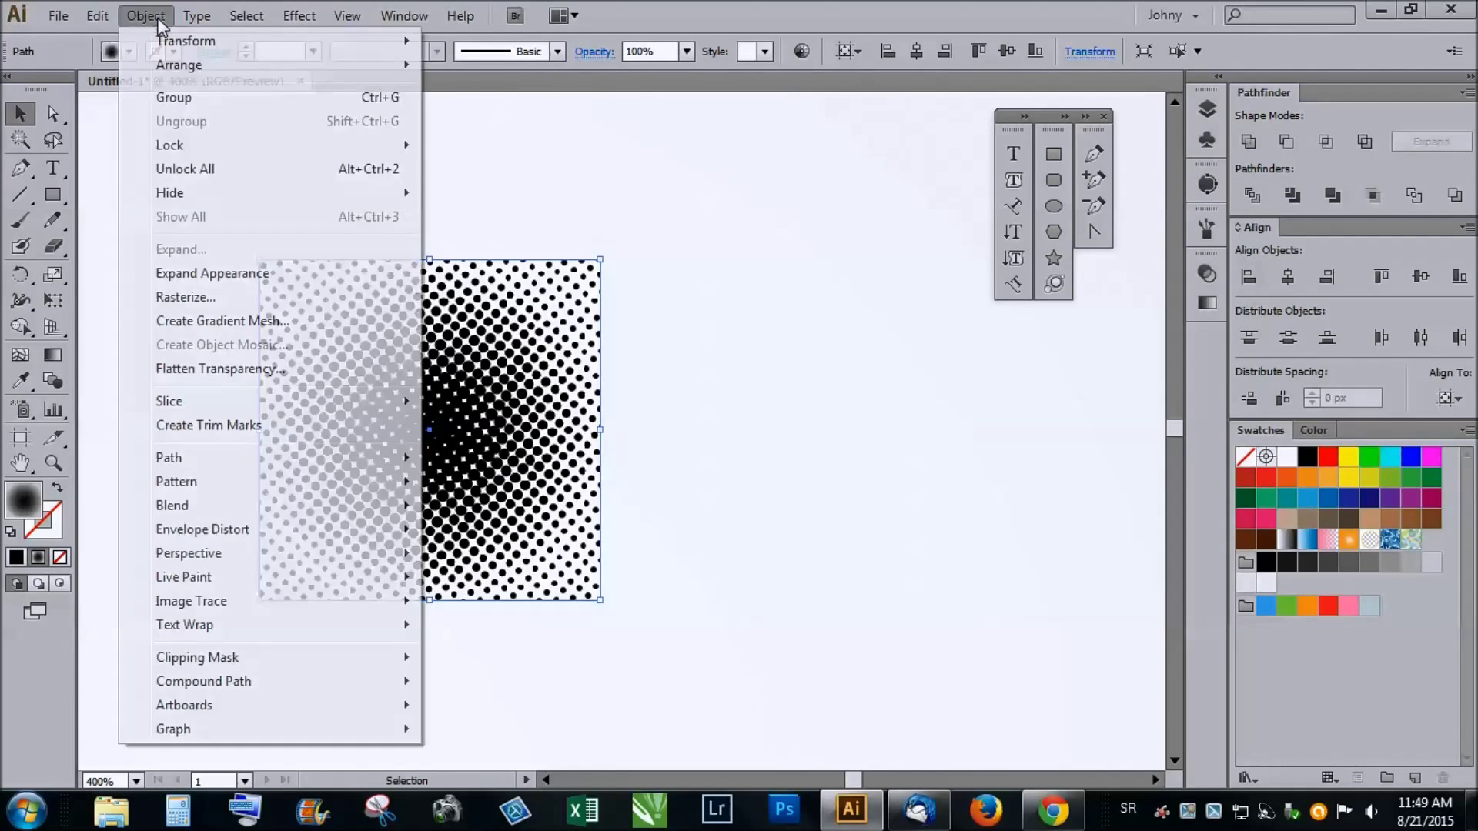
left_click(191, 277)
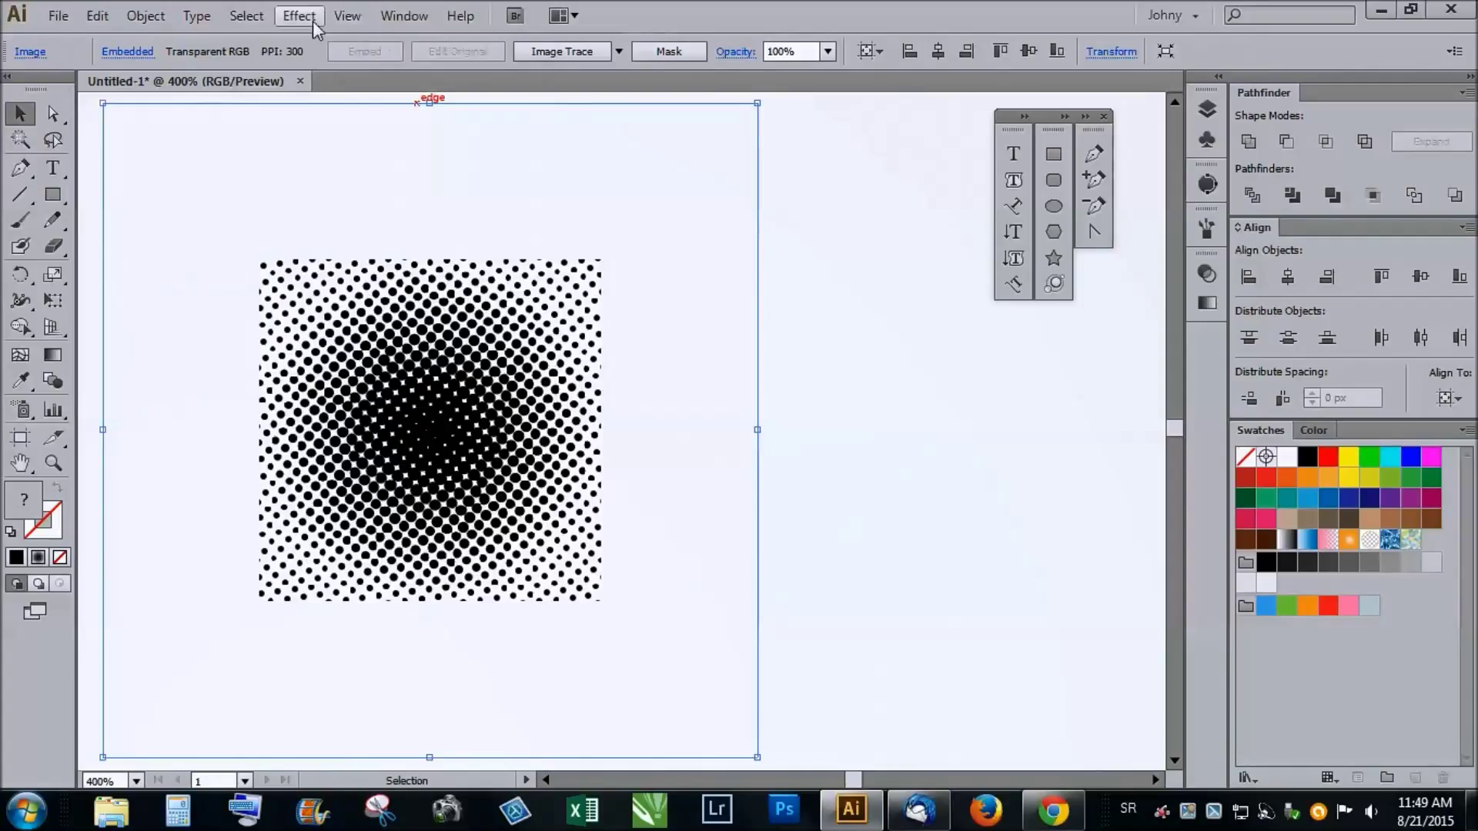
left_click(1206, 185)
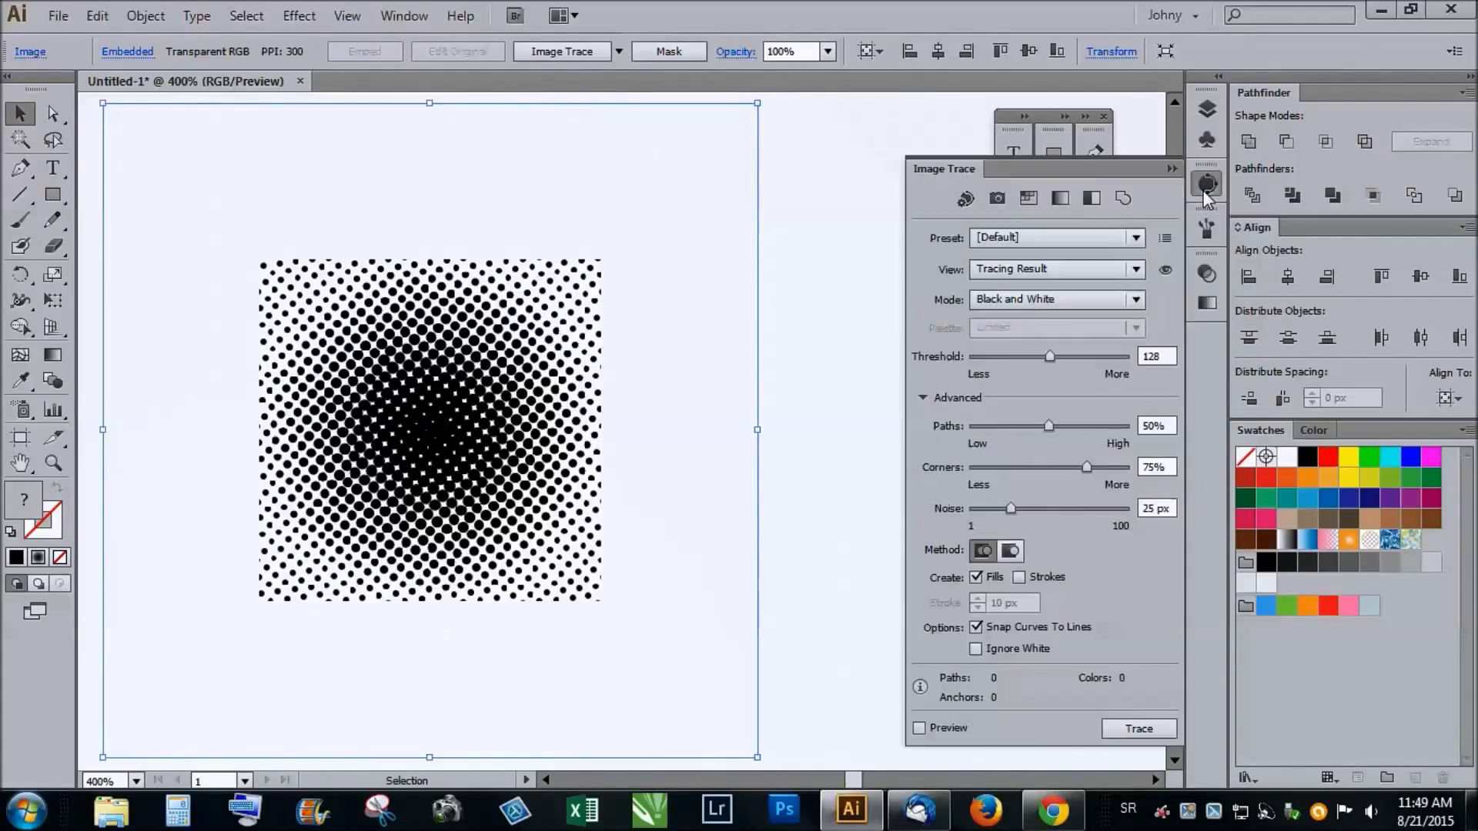
left_click(1084, 205)
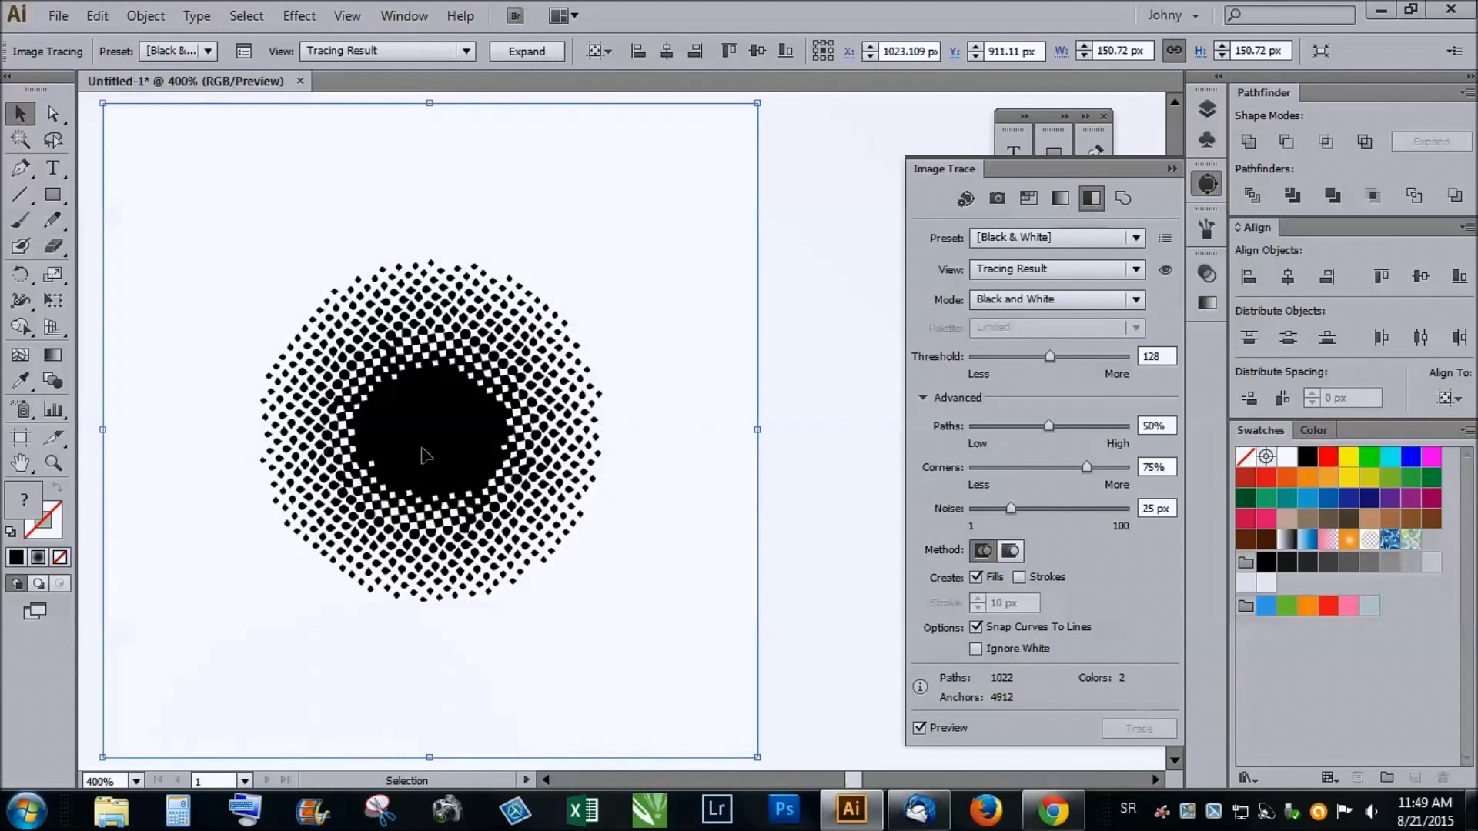
scroll(422, 435, "up", 2)
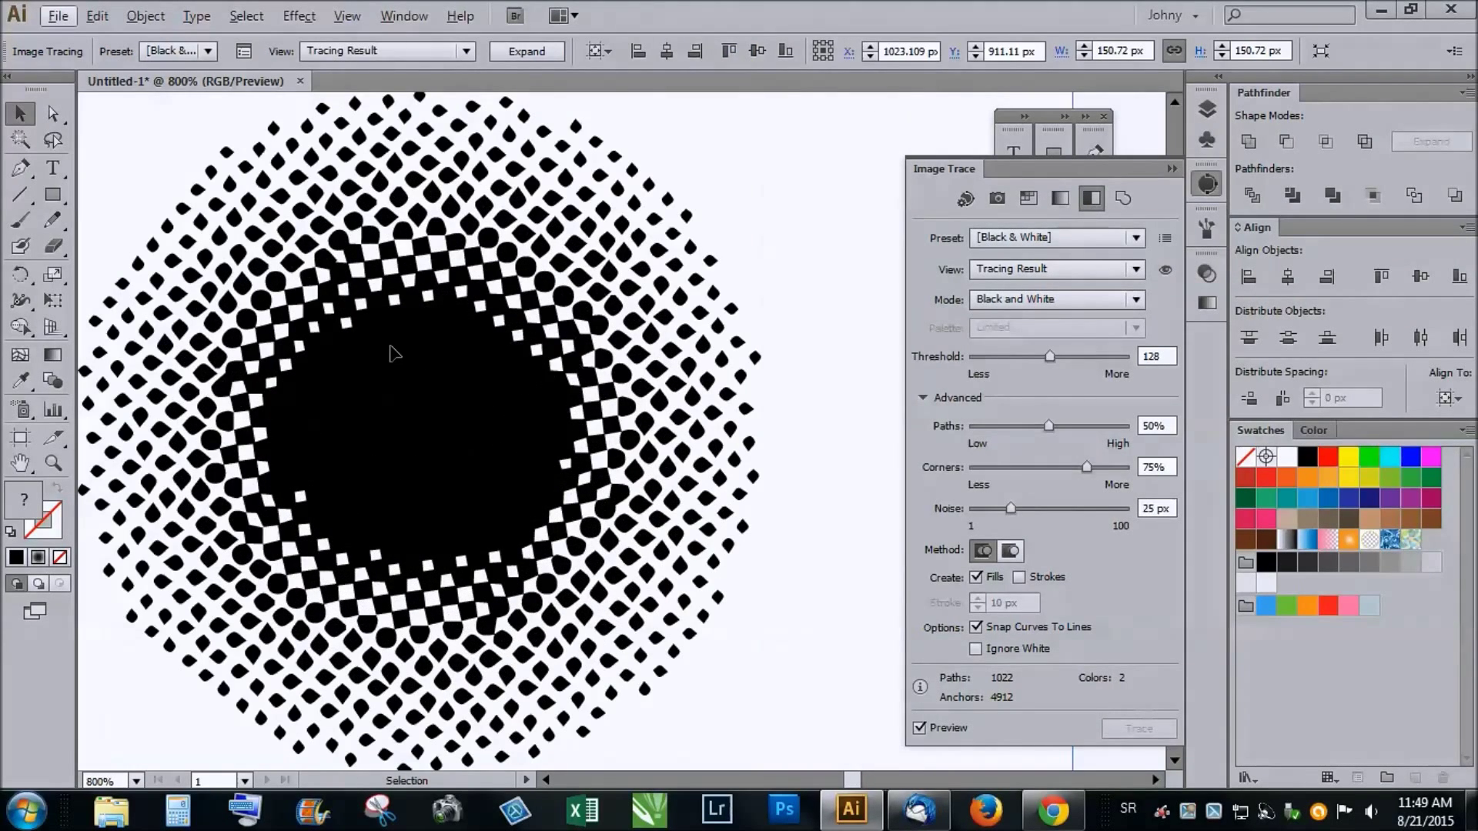
scroll(394, 352, "down", 1)
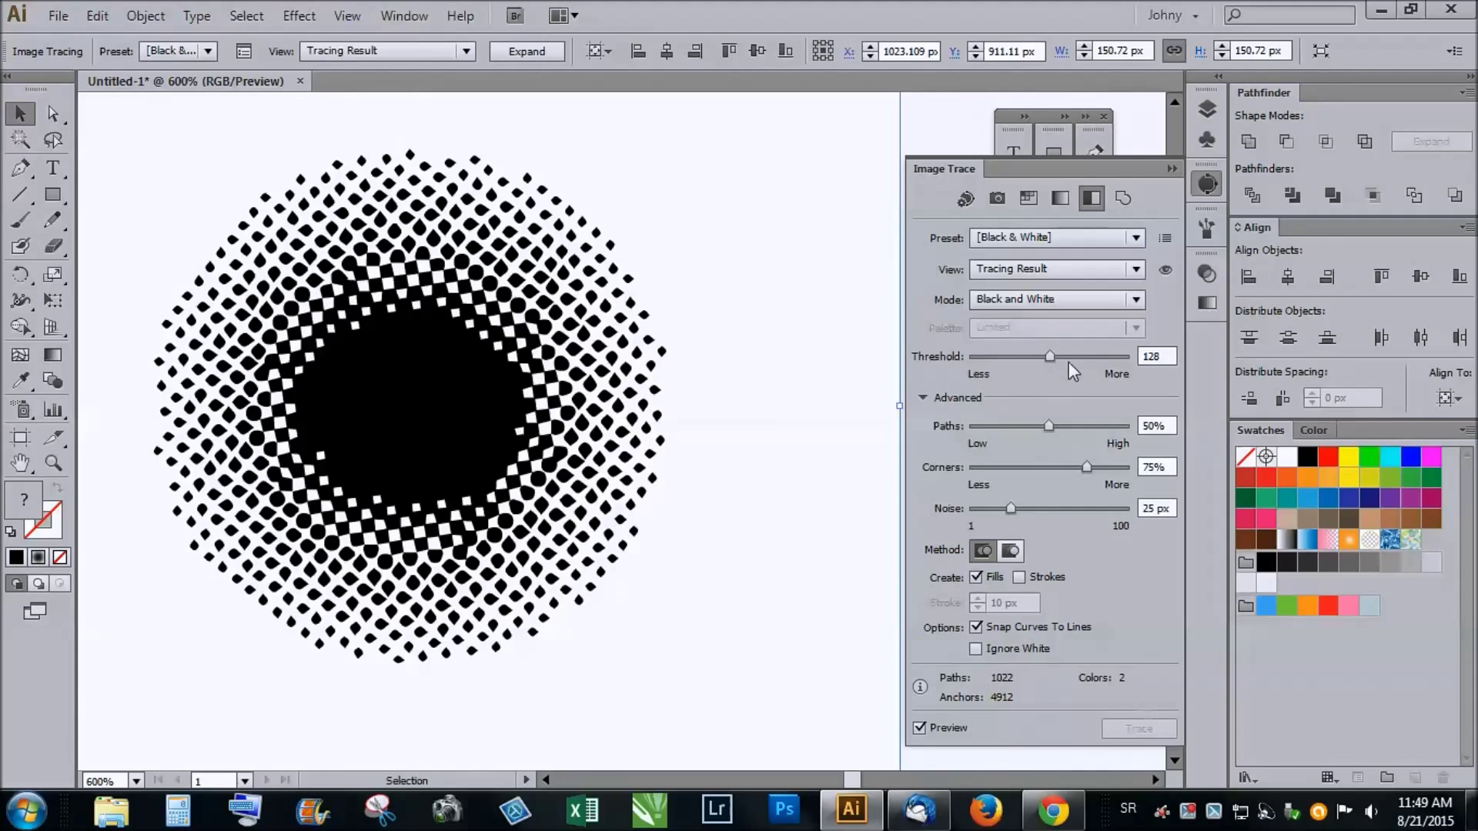
left_click_drag(1052, 358, 1101, 358)
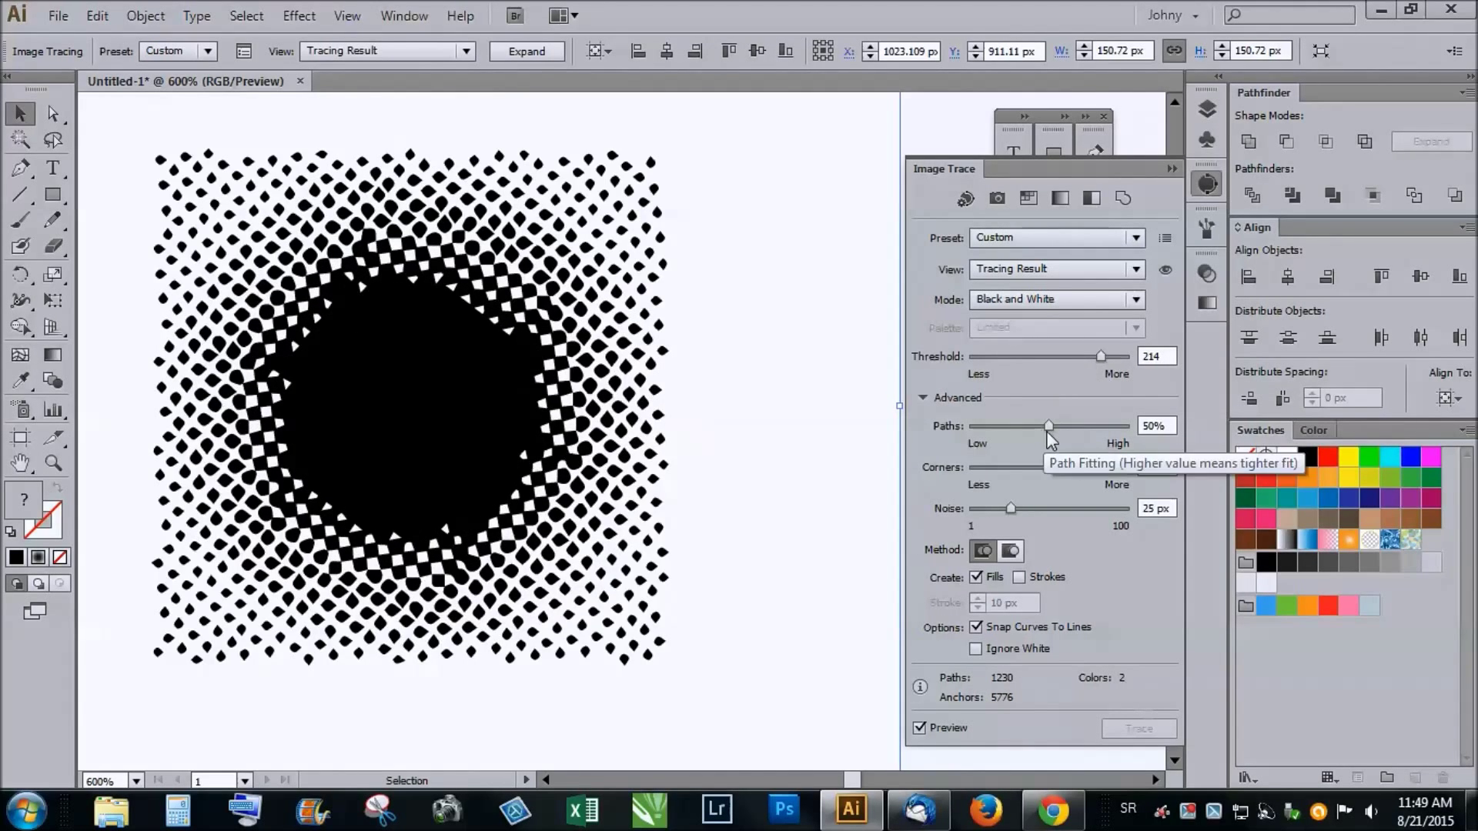
left_click_drag(1046, 426, 1088, 427)
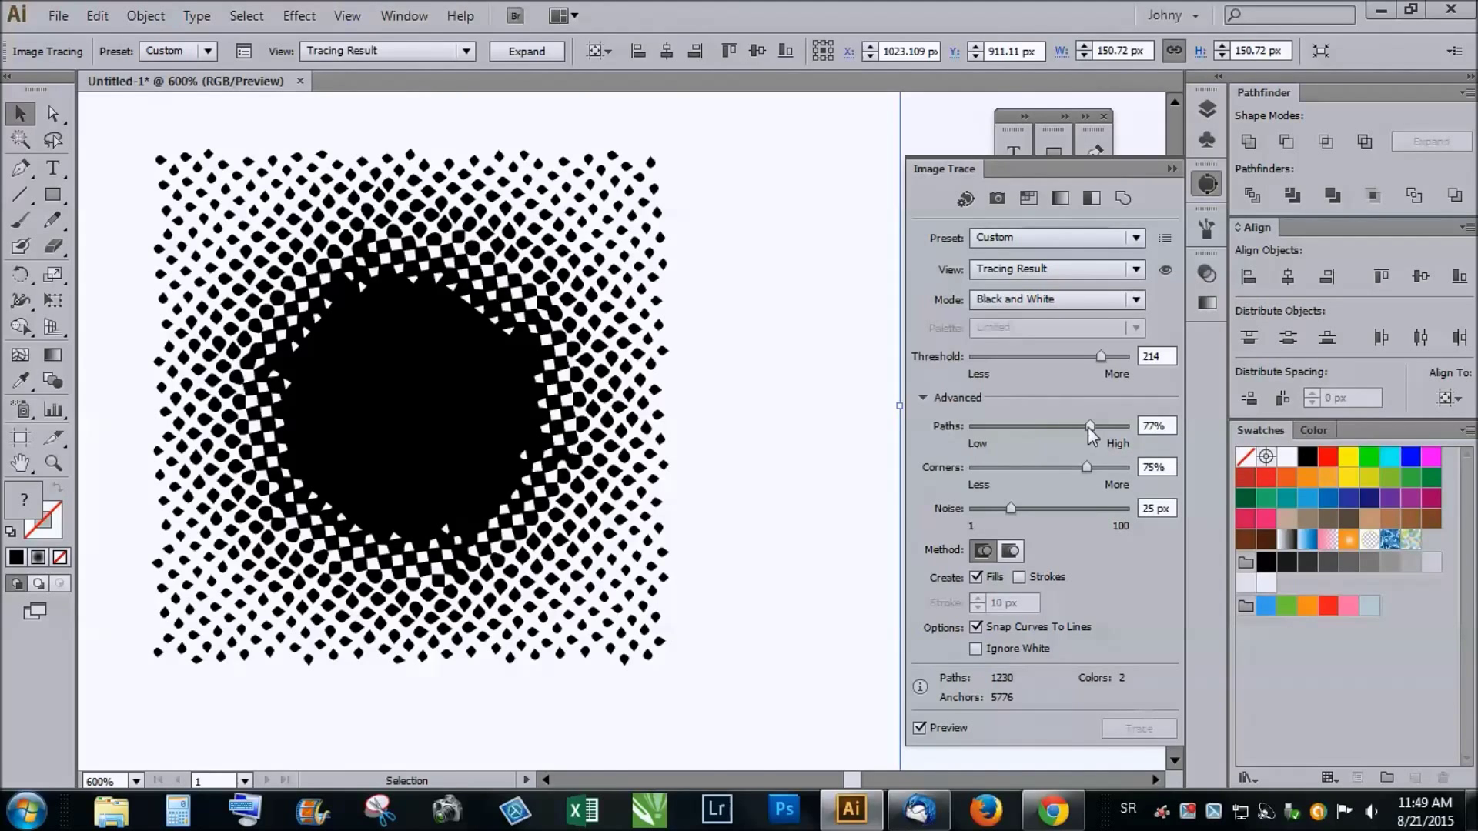
left_click_drag(1087, 467, 1040, 468)
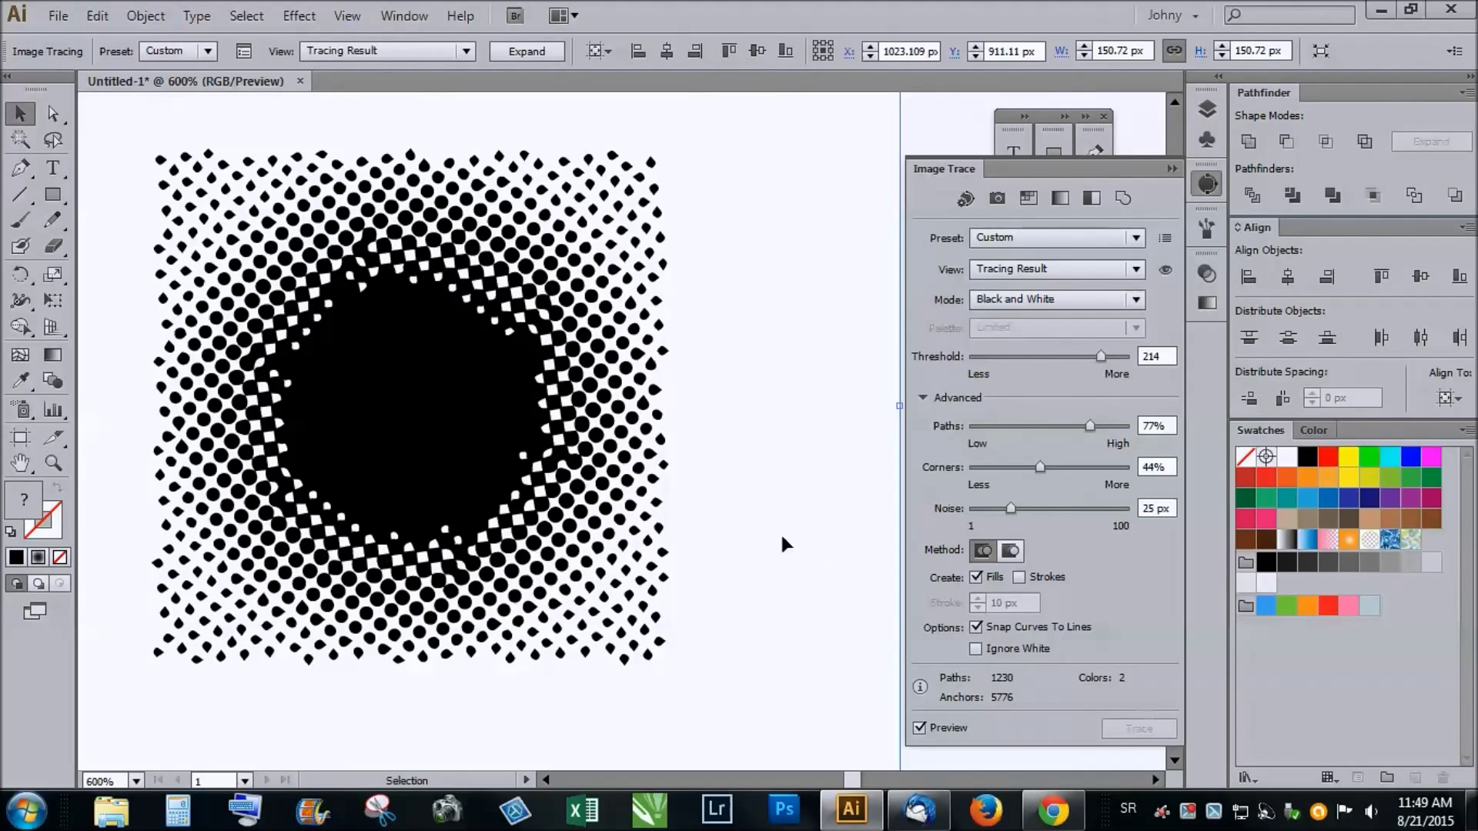
Step: Select the traced halftone and delete it
scroll(522, 471, "down", 2)
scroll(522, 472, "up", 2)
scroll(522, 471, "down", 2)
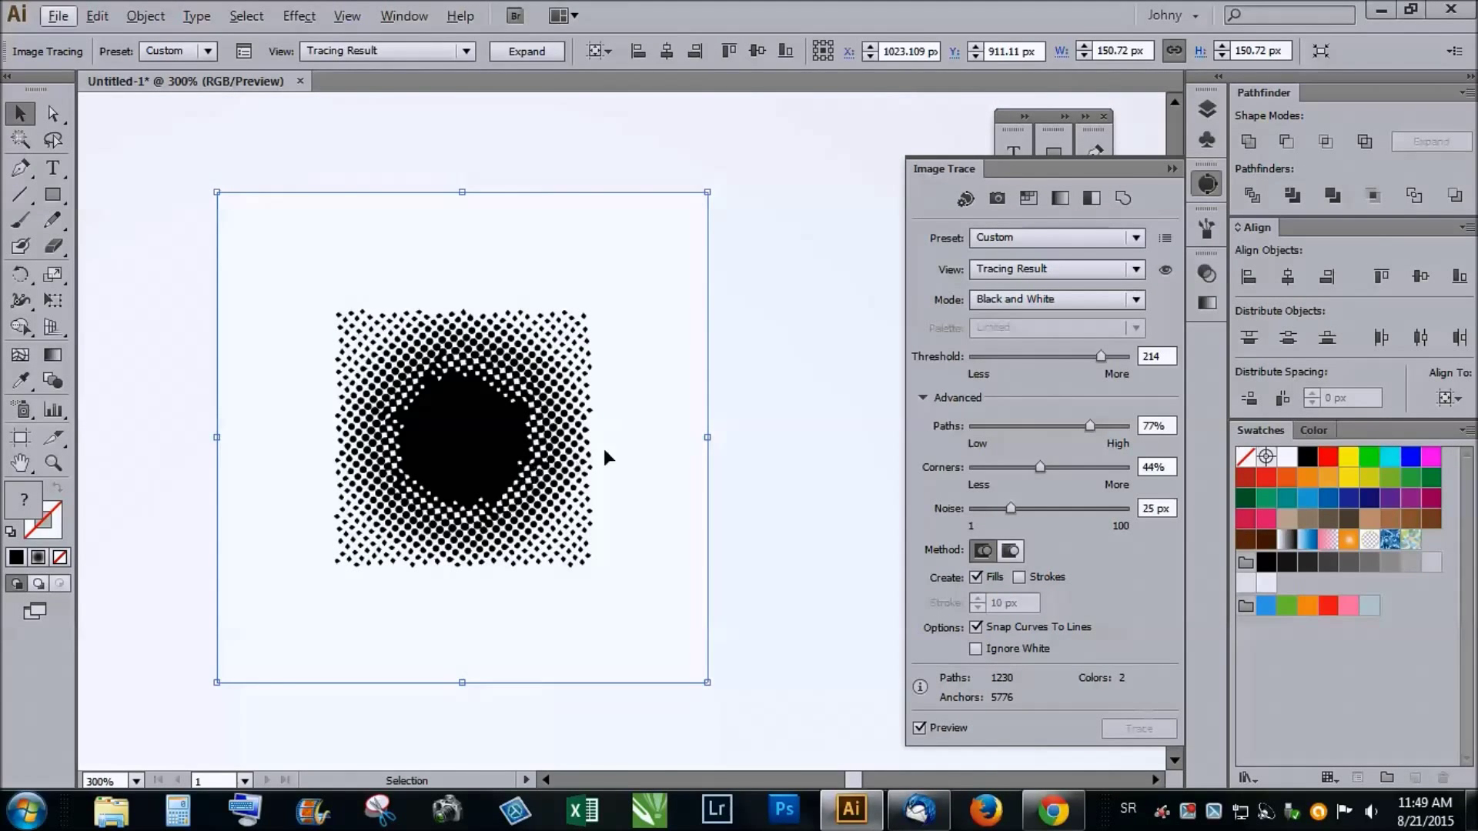
scroll(516, 411, "up", 2)
scroll(516, 412, "down", 2)
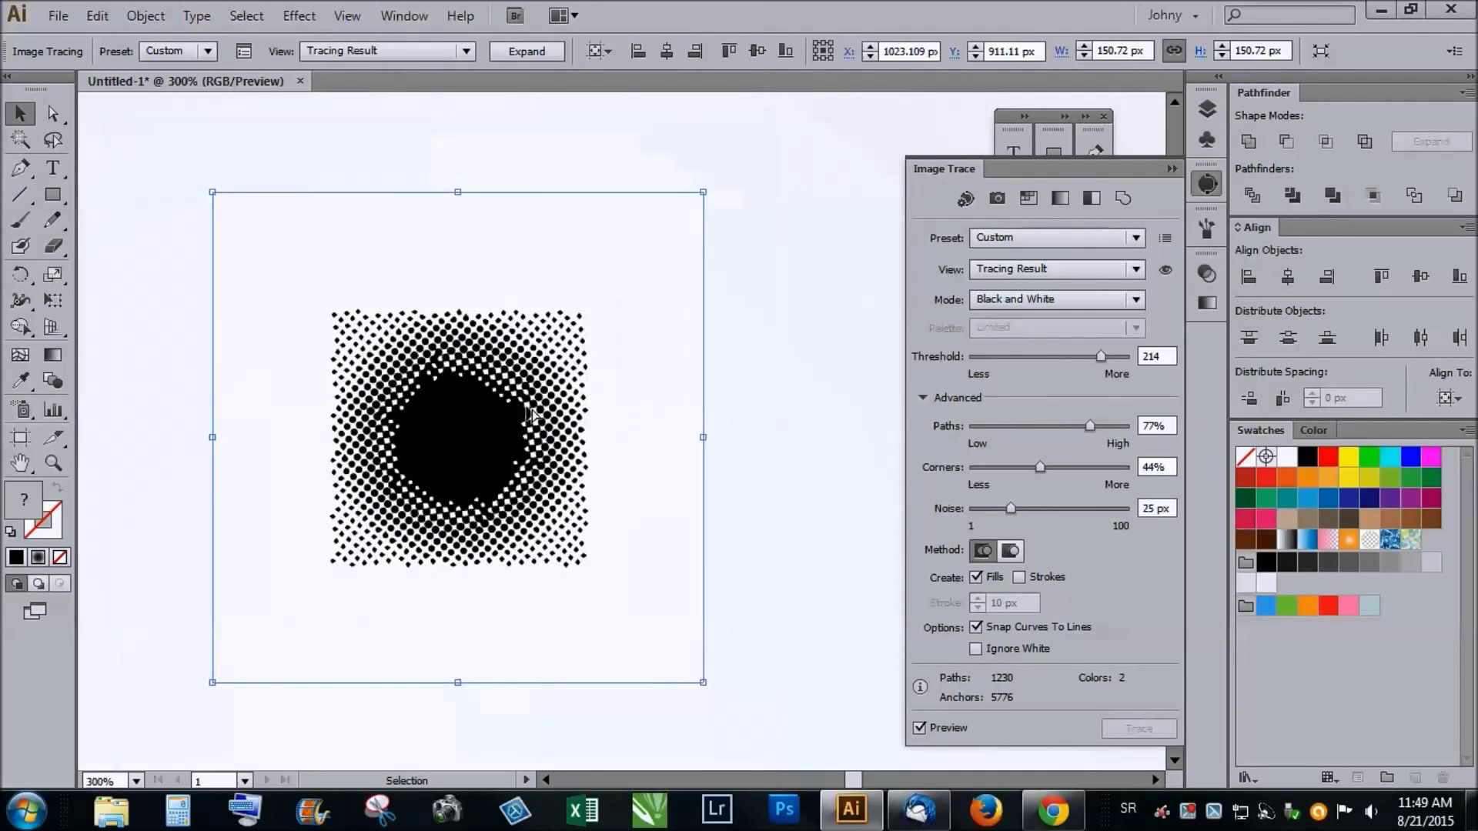
left_click(755, 364)
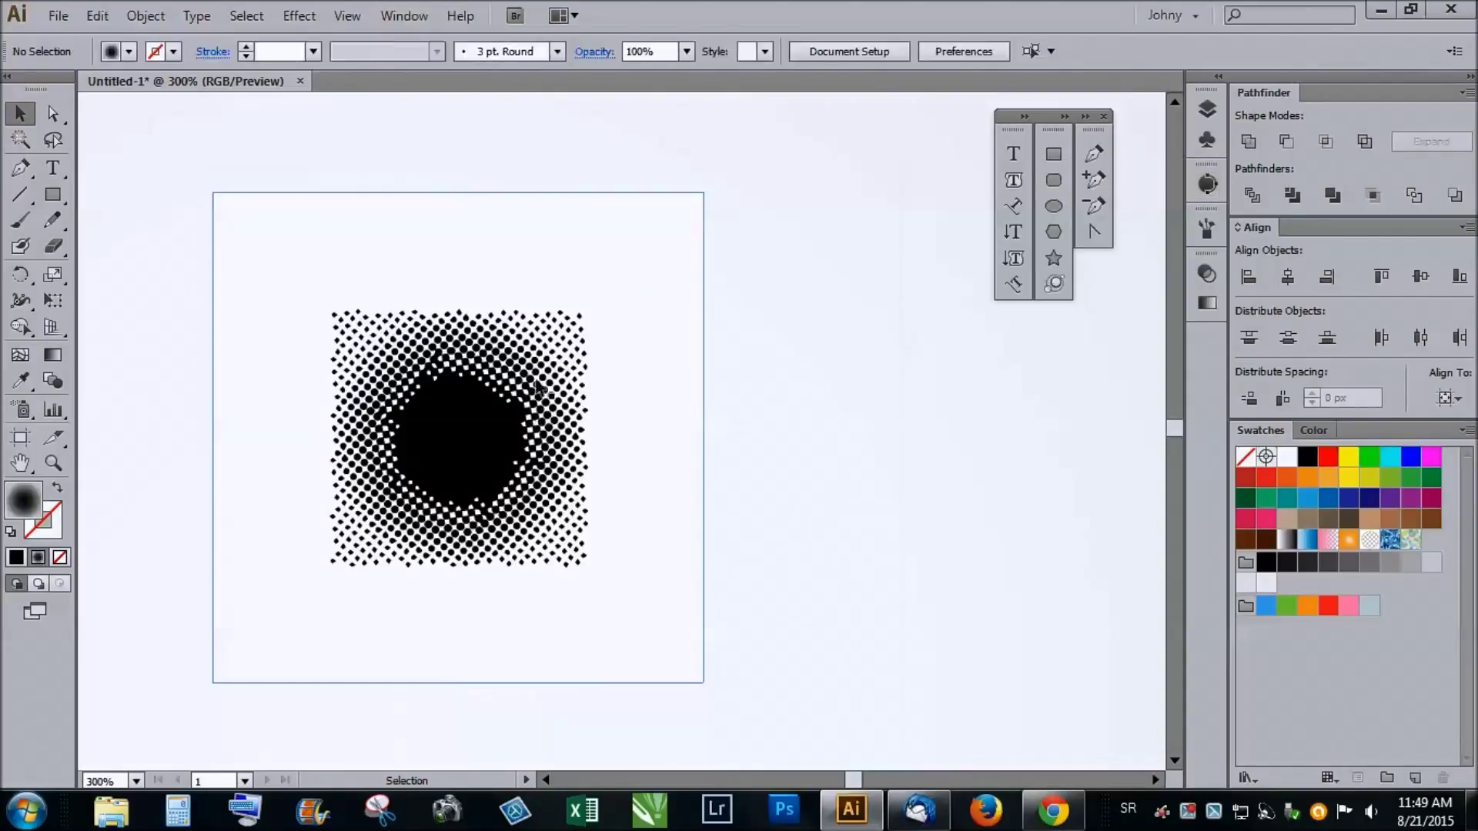
left_click(531, 387)
key("Delete")
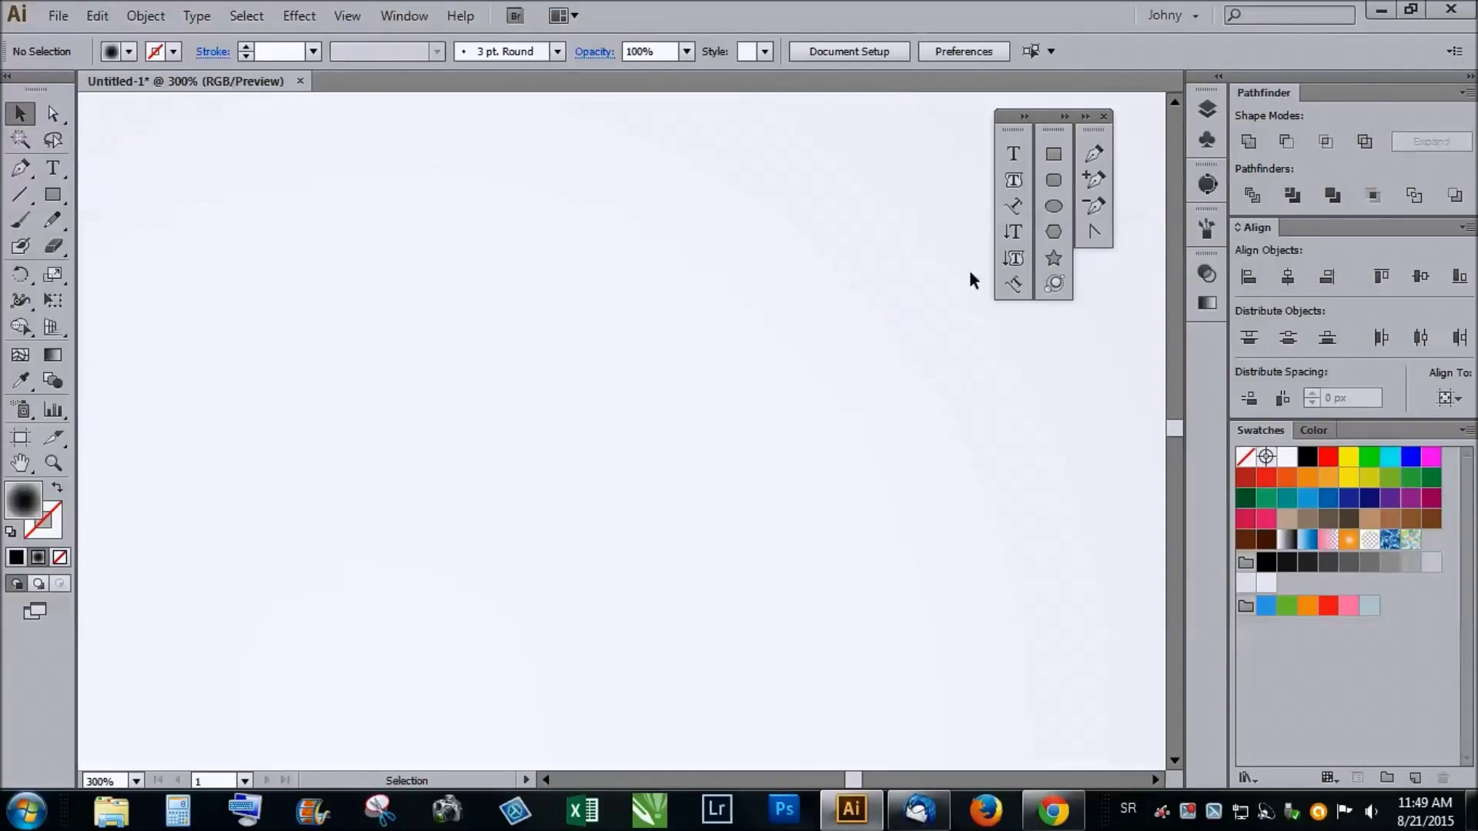
Step: Draw a small circle near the artboard centre with a solid black fill
left_click(1053, 205)
key("ctrl+minus")
key("ctrl+minus")
key("ctrl+minus")
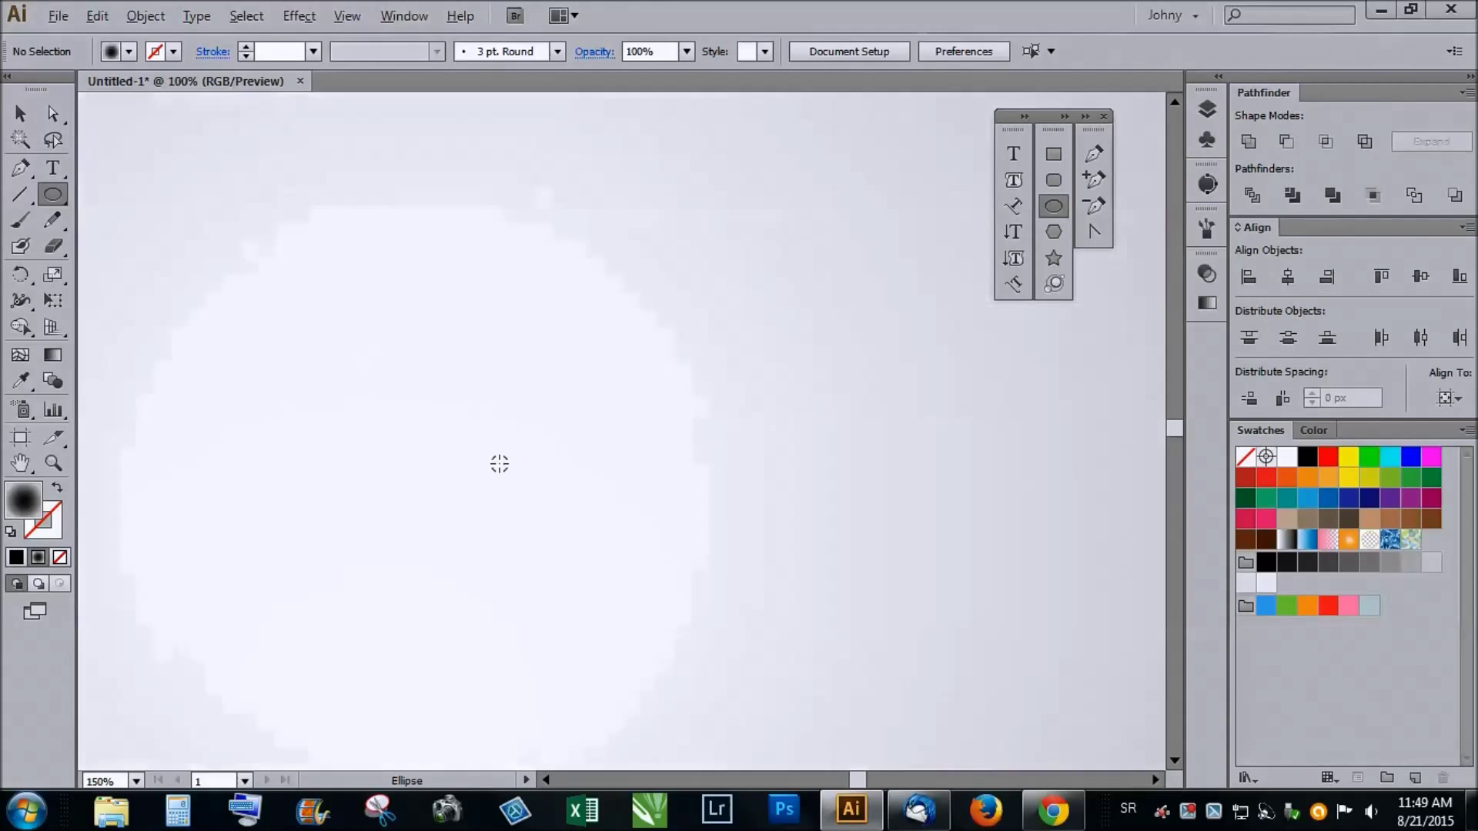
scroll(499, 464, "down", 3)
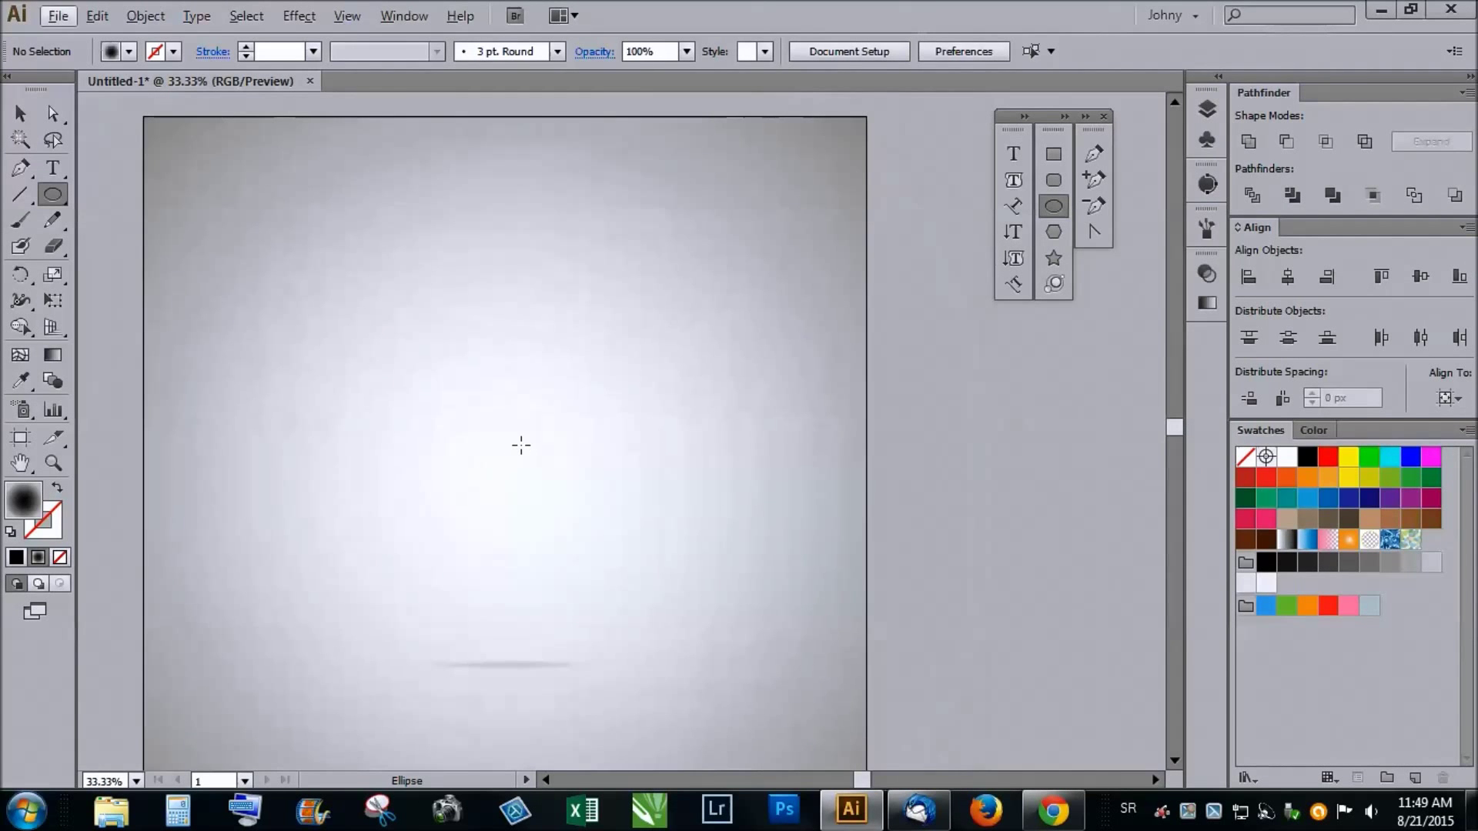
left_click_drag(554, 399, 585, 425)
key("v")
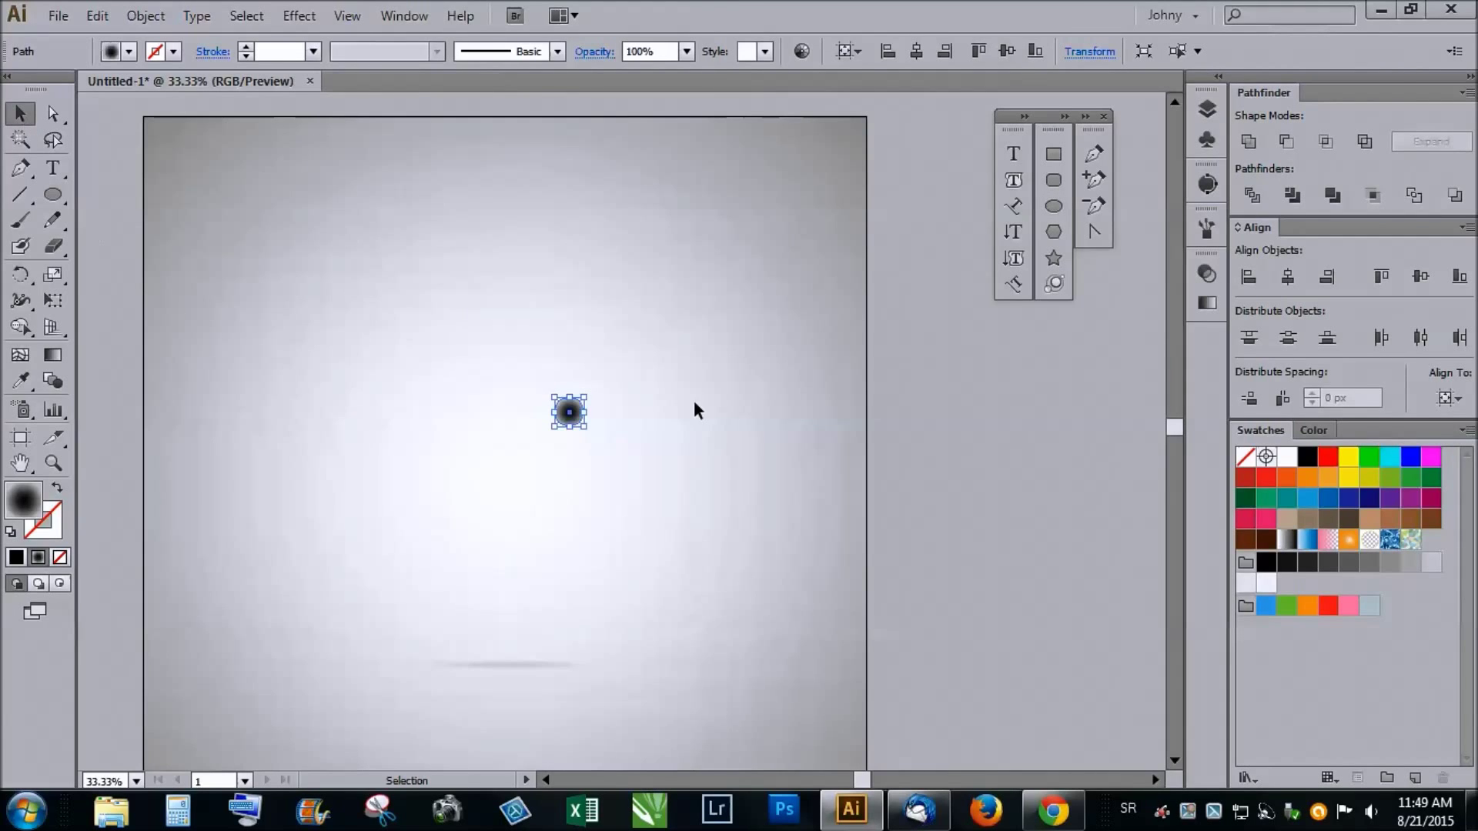
key("ctrl+equal")
key("ctrl+equal")
key("ctrl+equal")
left_click(1307, 456)
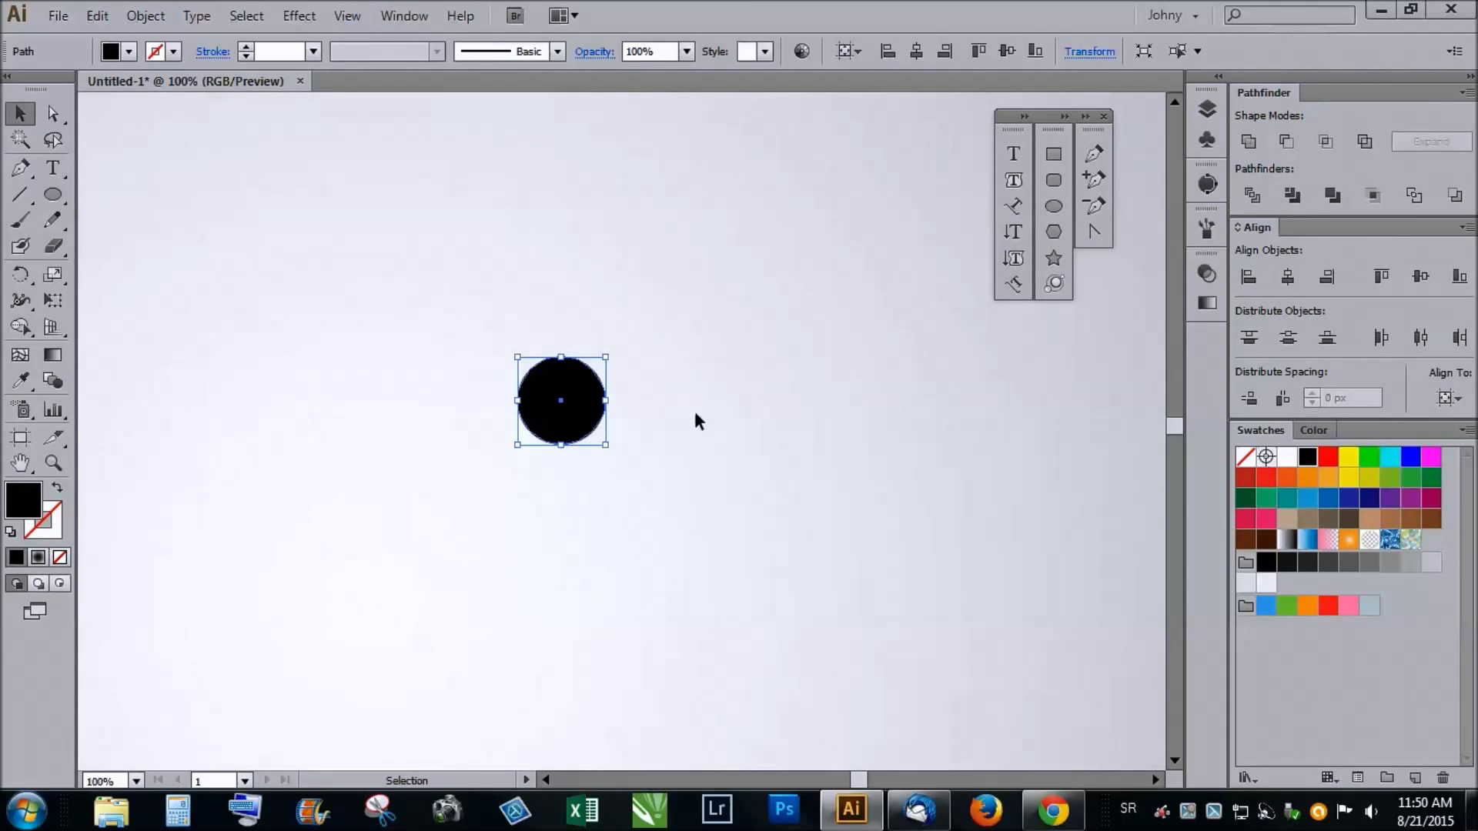
scroll(445, 437, "down", 6)
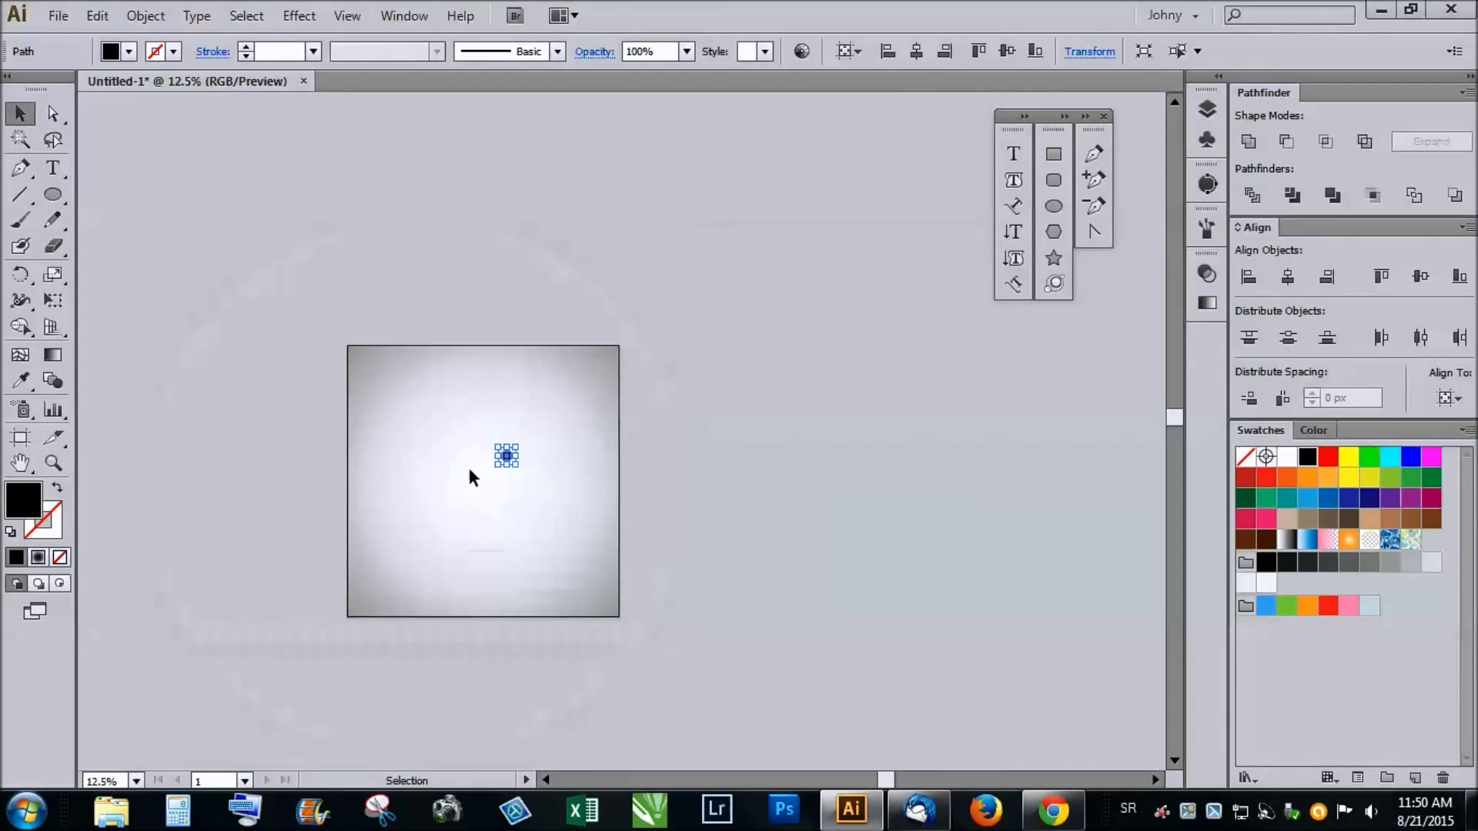
scroll(478, 466, "up", 3)
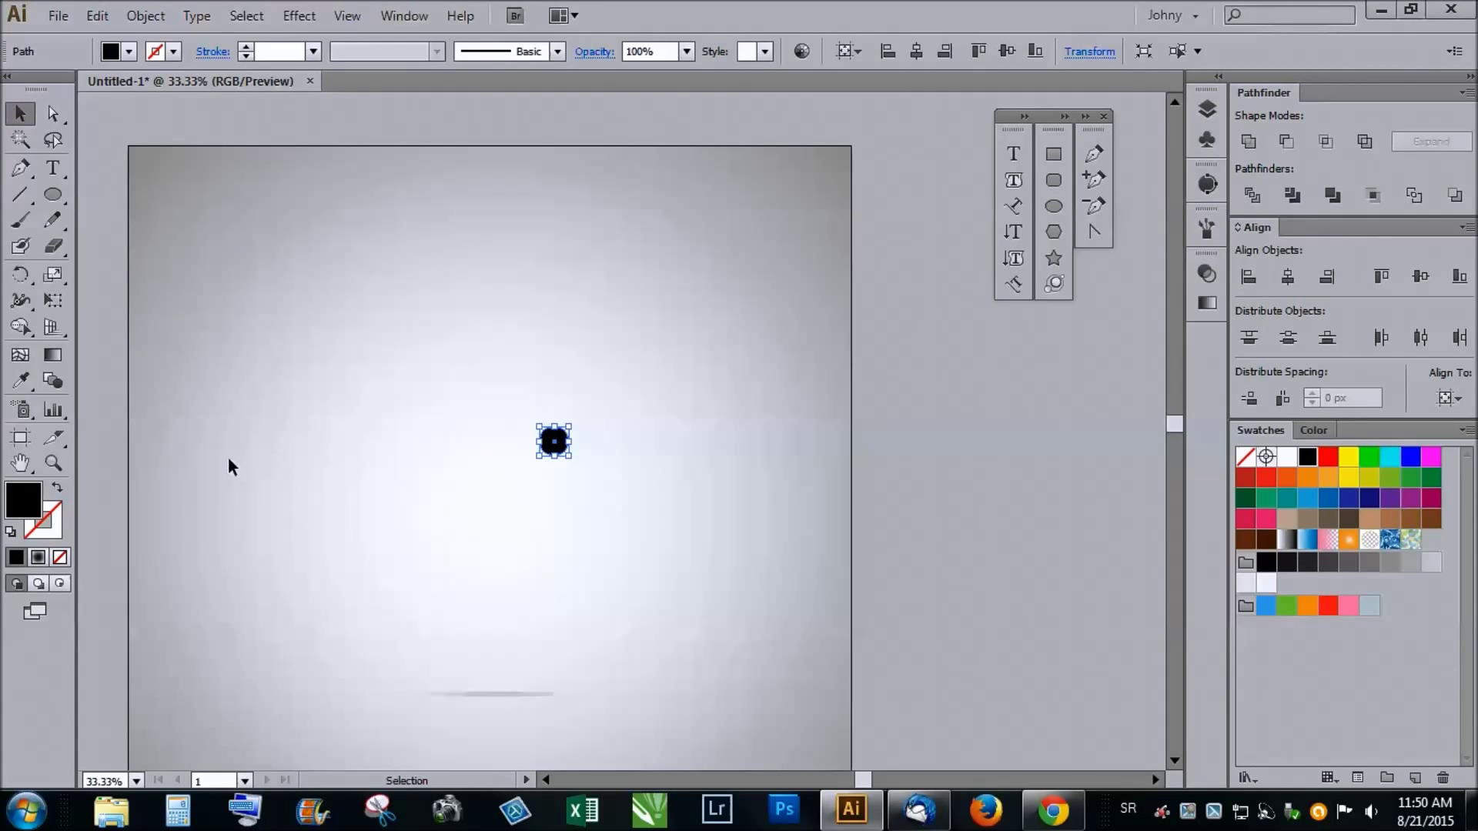
scroll(228, 465, "up", 1)
scroll(483, 502, "down", 2)
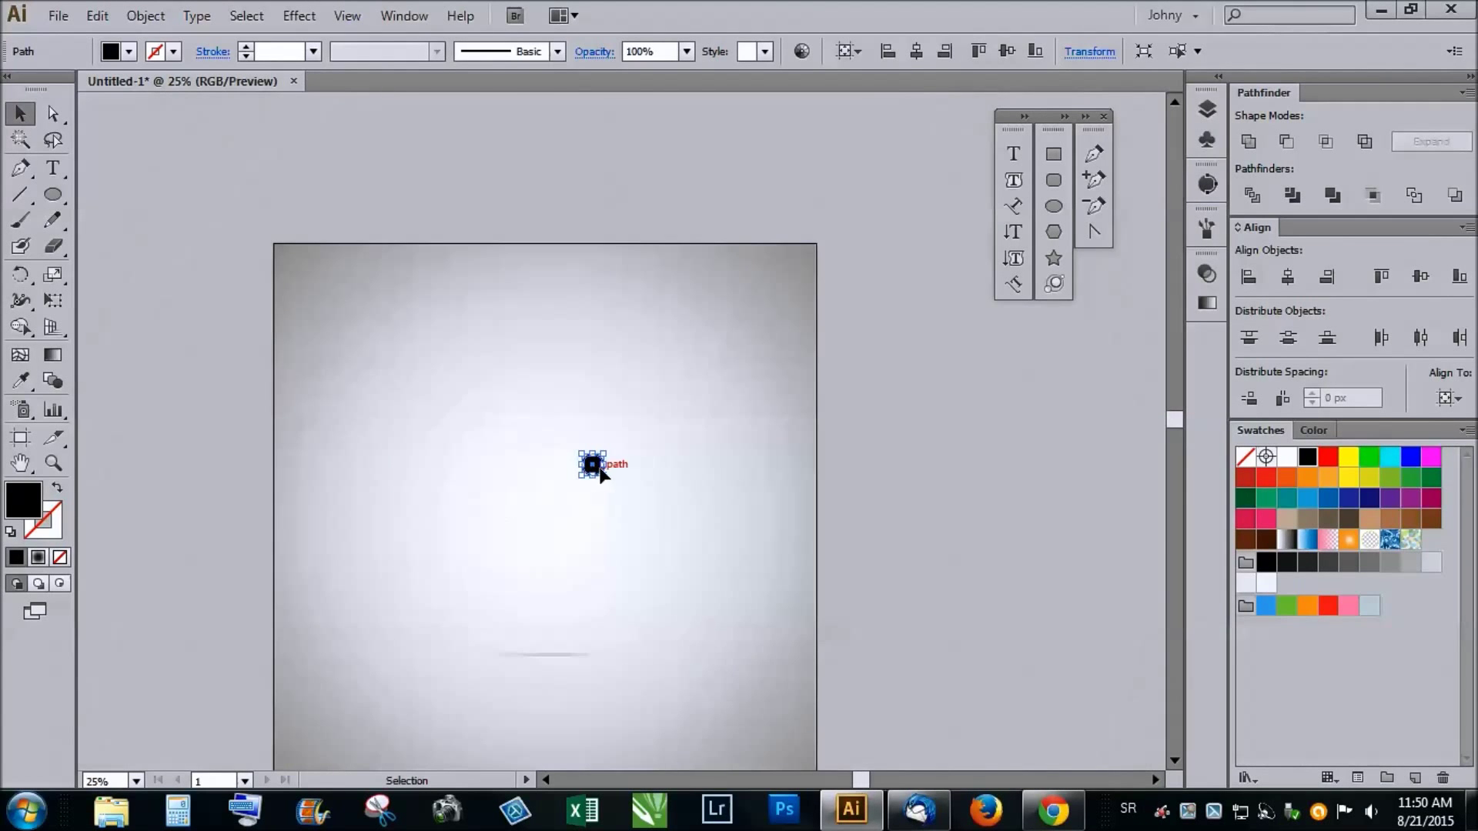
Step: Place a level copy of the circle to the left, shrink it to about 24 px, and select both
left_click_drag(597, 471, 299, 467)
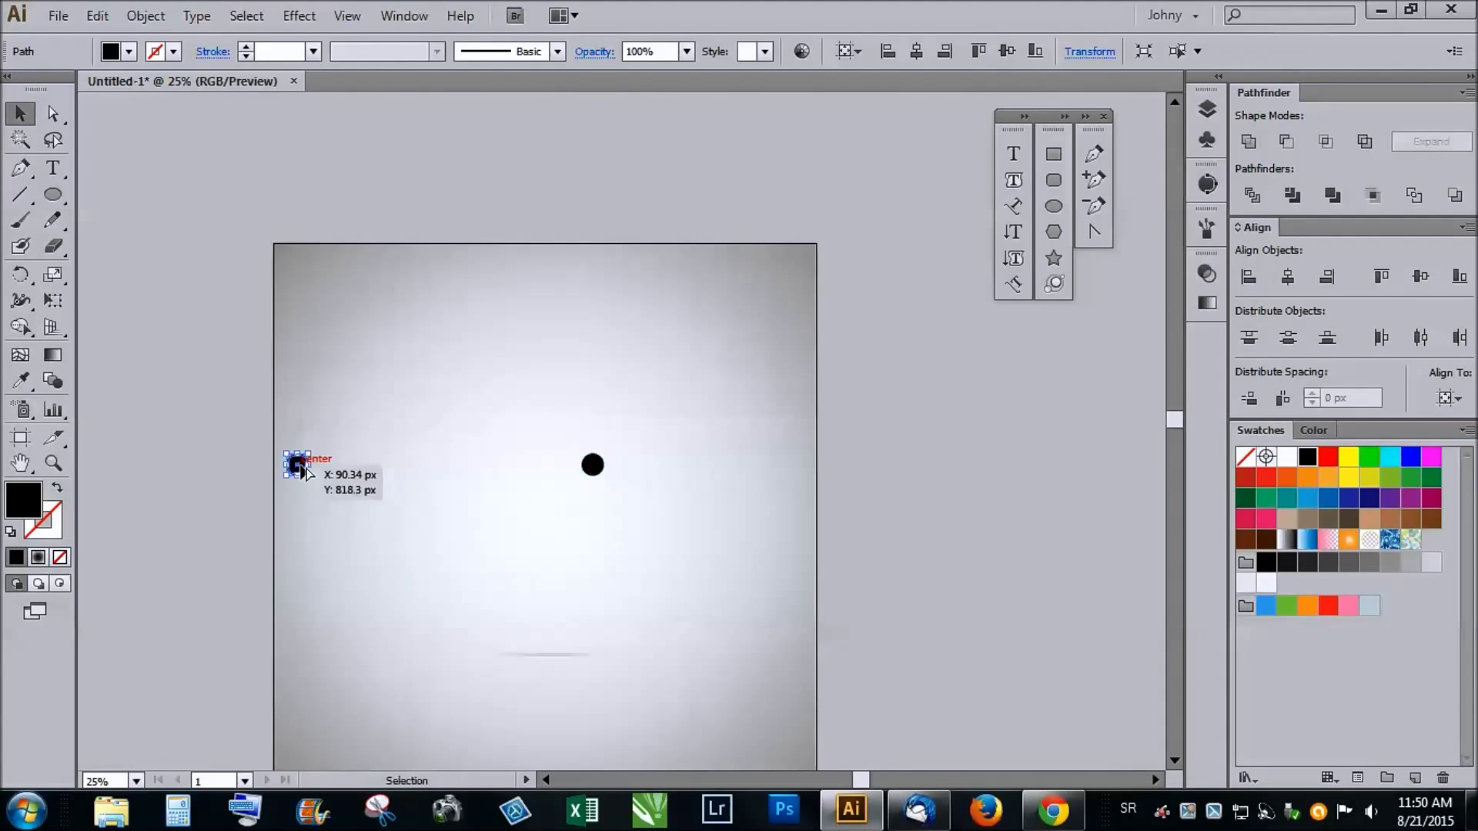
scroll(301, 466, "up", 2)
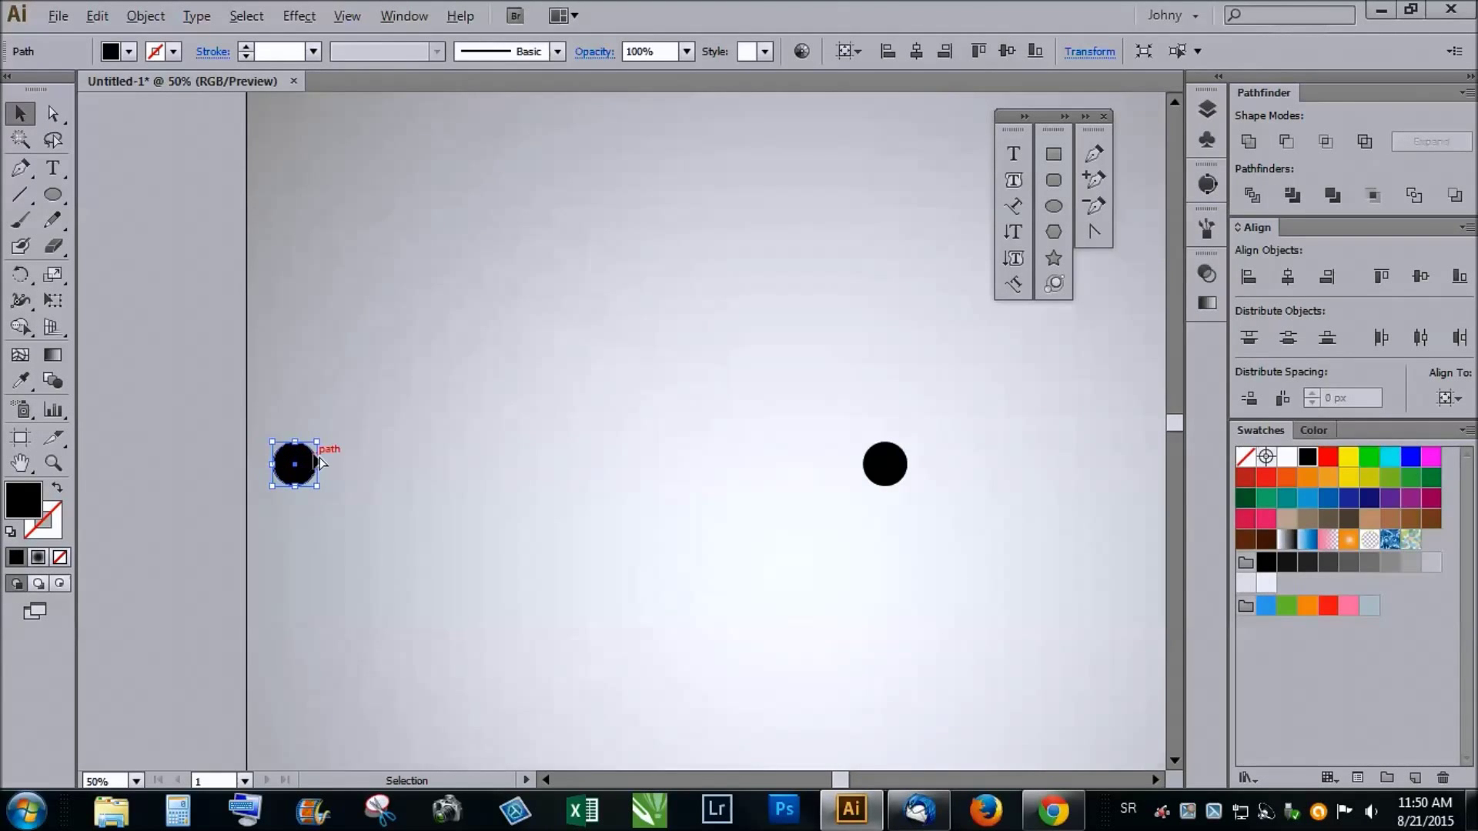
scroll(308, 462, "up", 1)
left_click_drag(322, 438, 303, 462)
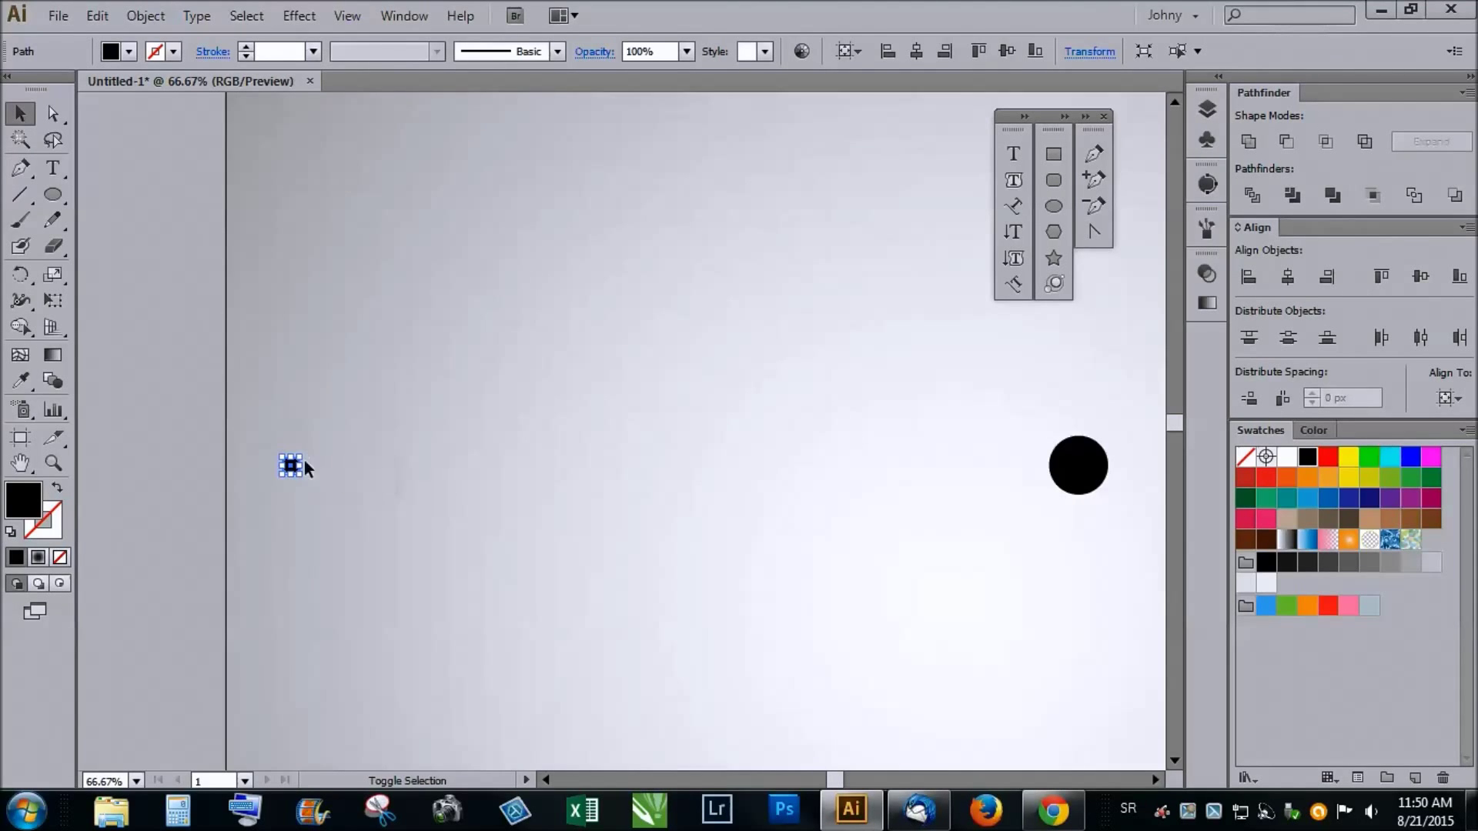
scroll(192, 465, "down", 1)
left_click_drag(929, 542, 200, 376)
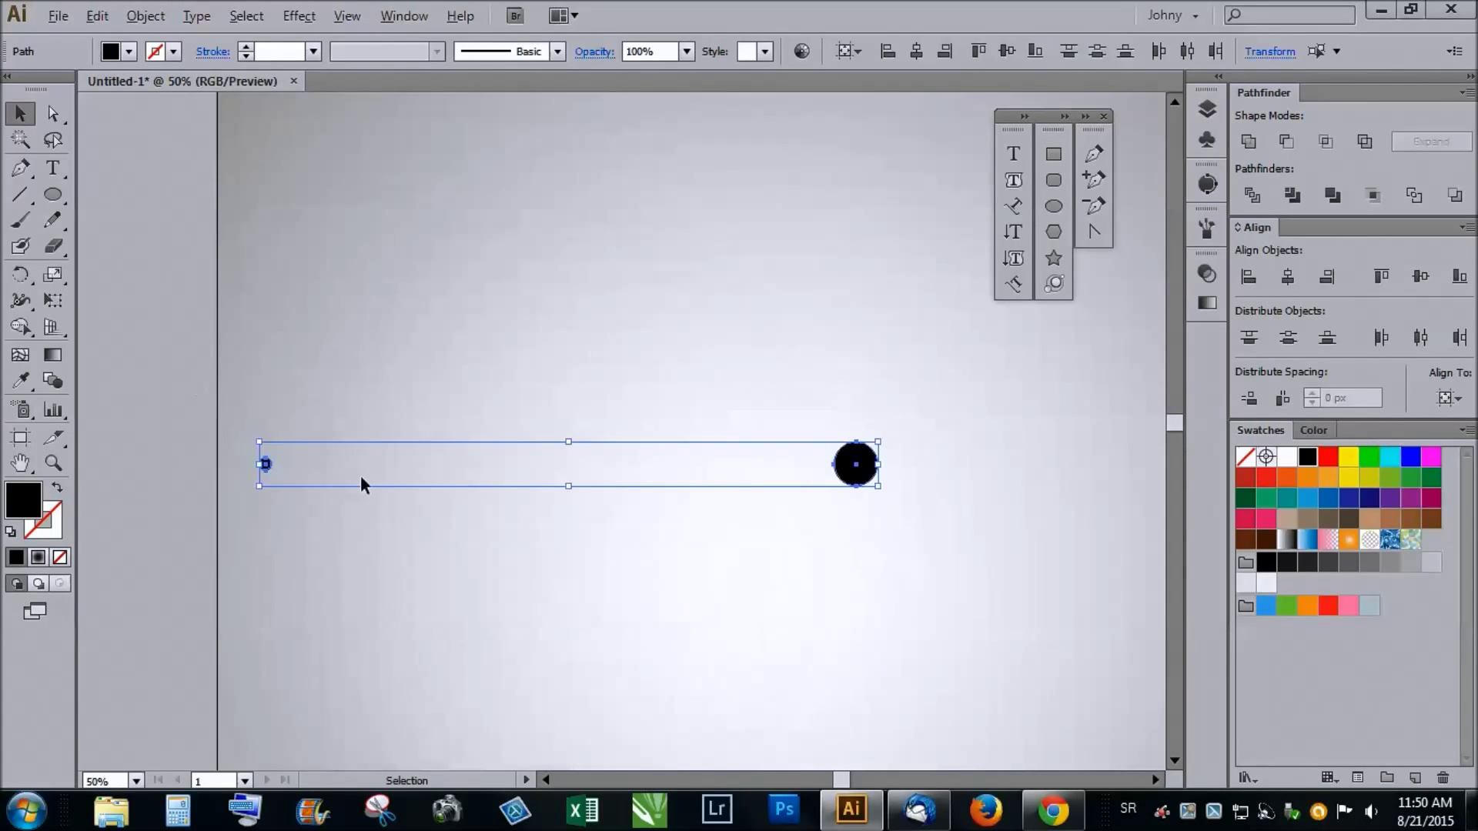
key("alt")
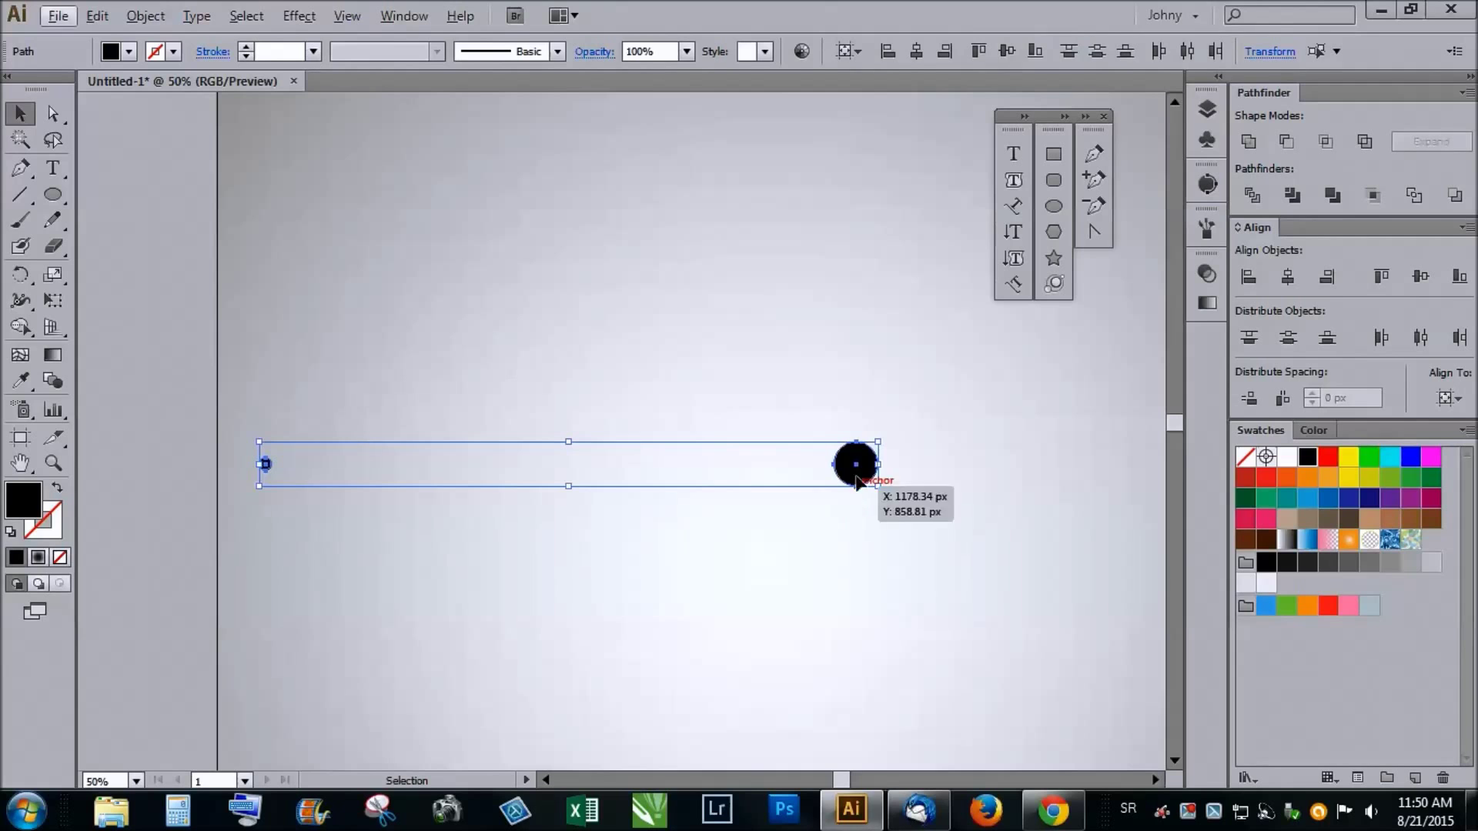
Step: Set Blend Options spacing to Specified Steps with 6 steps
left_click(136, 21)
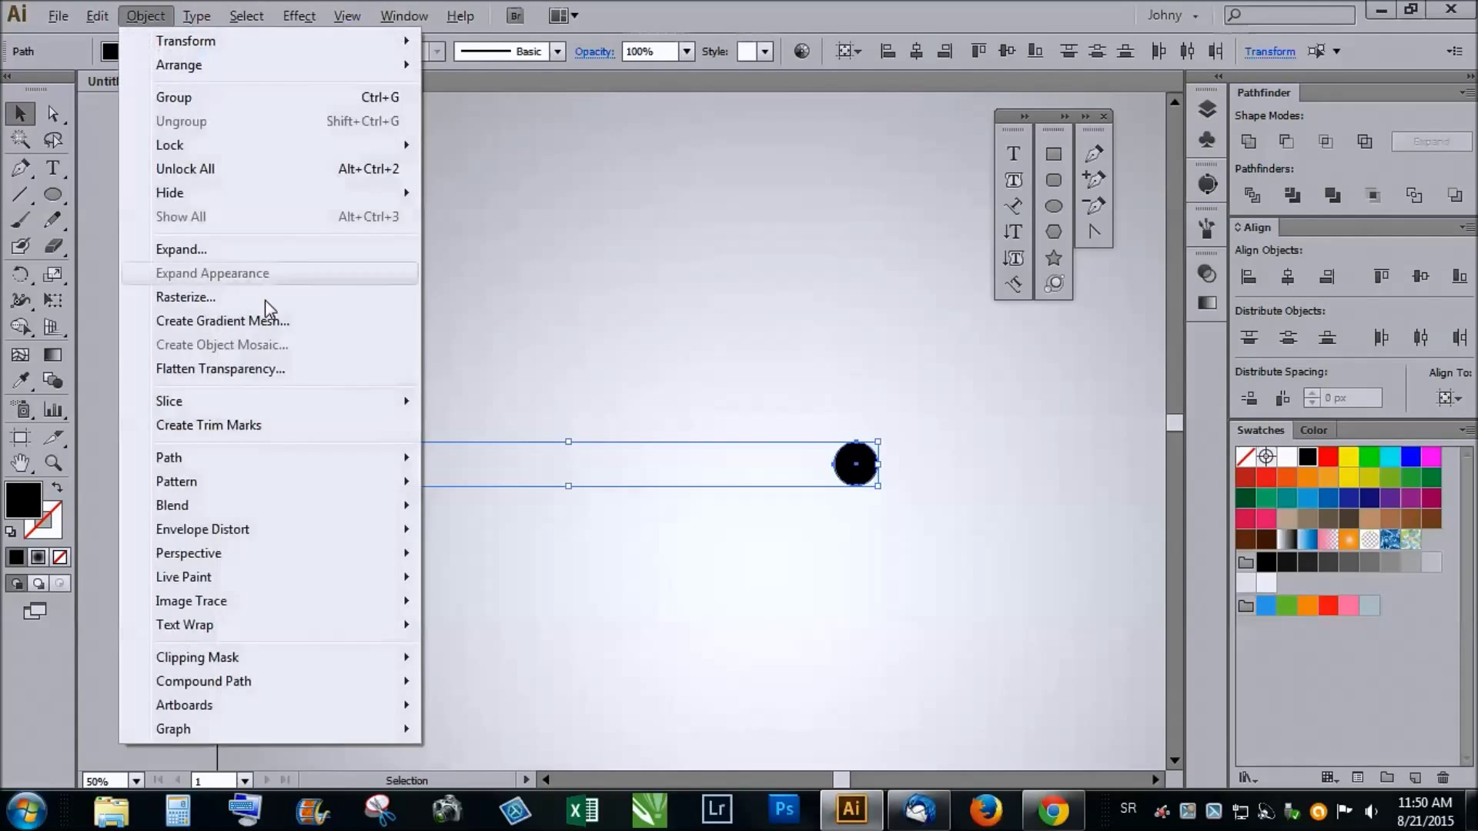
mouse_move(180, 457)
mouse_move(397, 507)
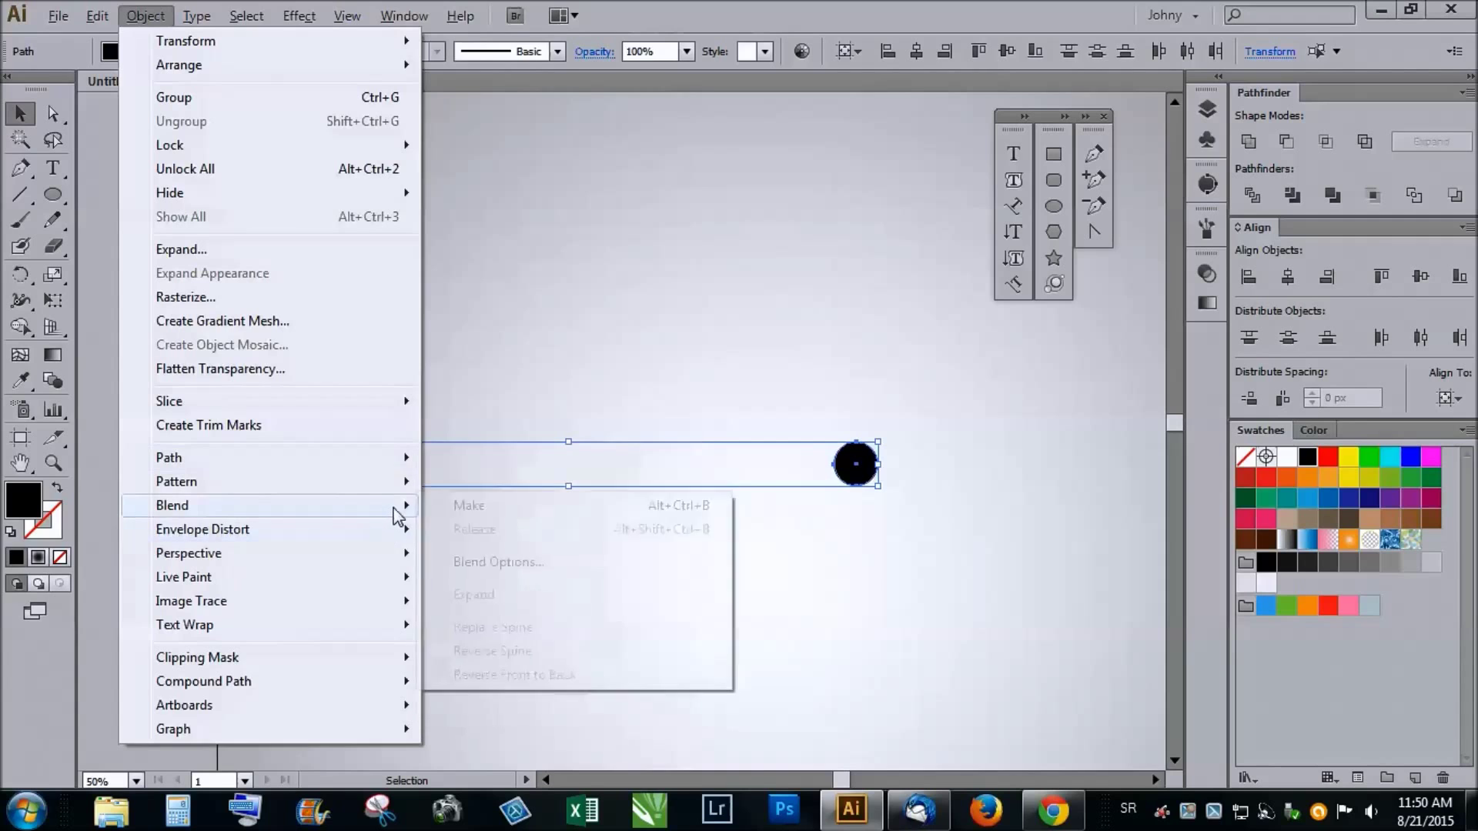
left_click(507, 562)
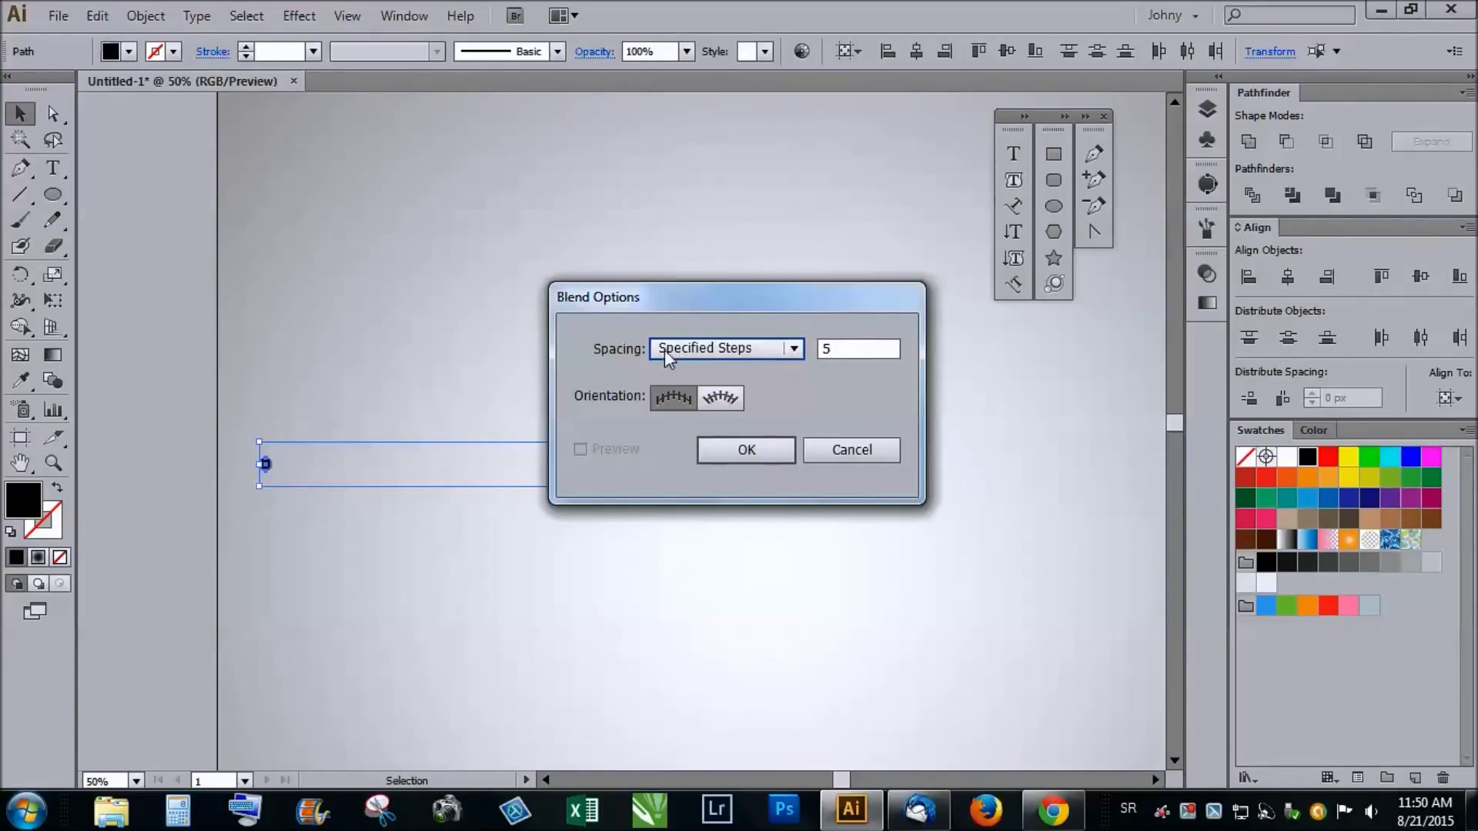
double_click(828, 348)
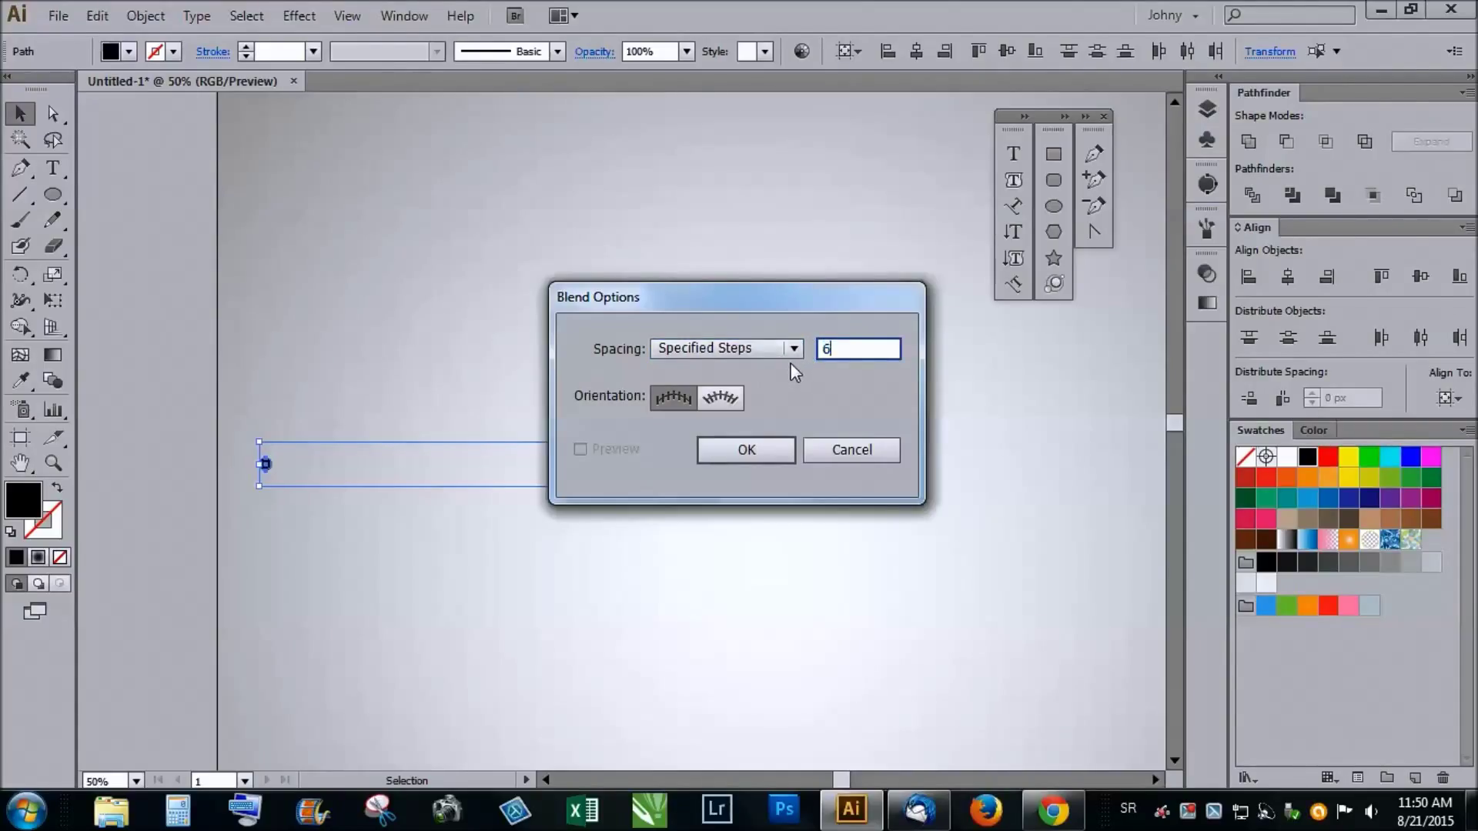
left_click(743, 460)
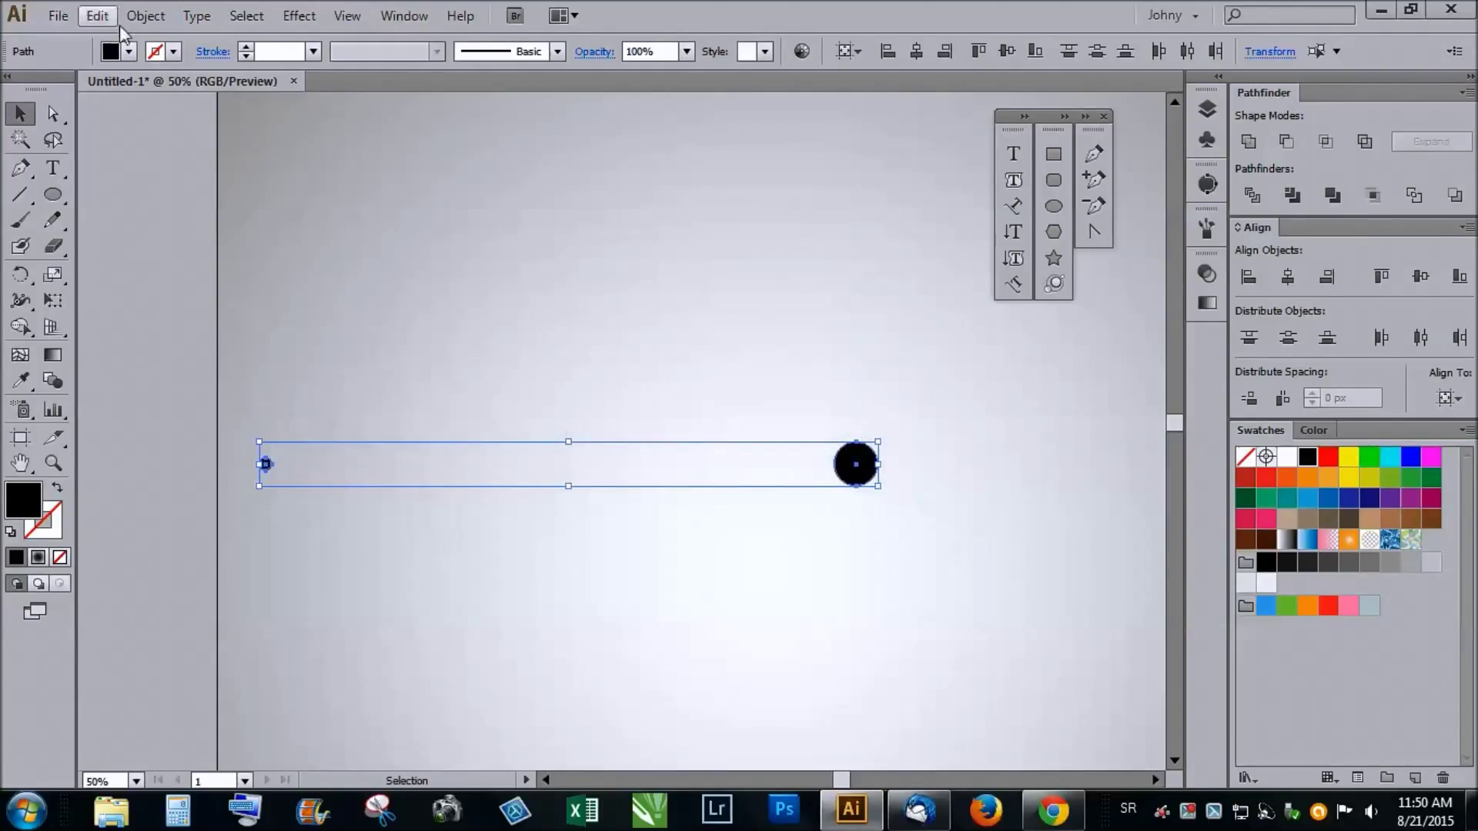
Step: Make the blend between the small and large circles via Object > Blend > Make
left_click(146, 16)
mouse_move(223, 506)
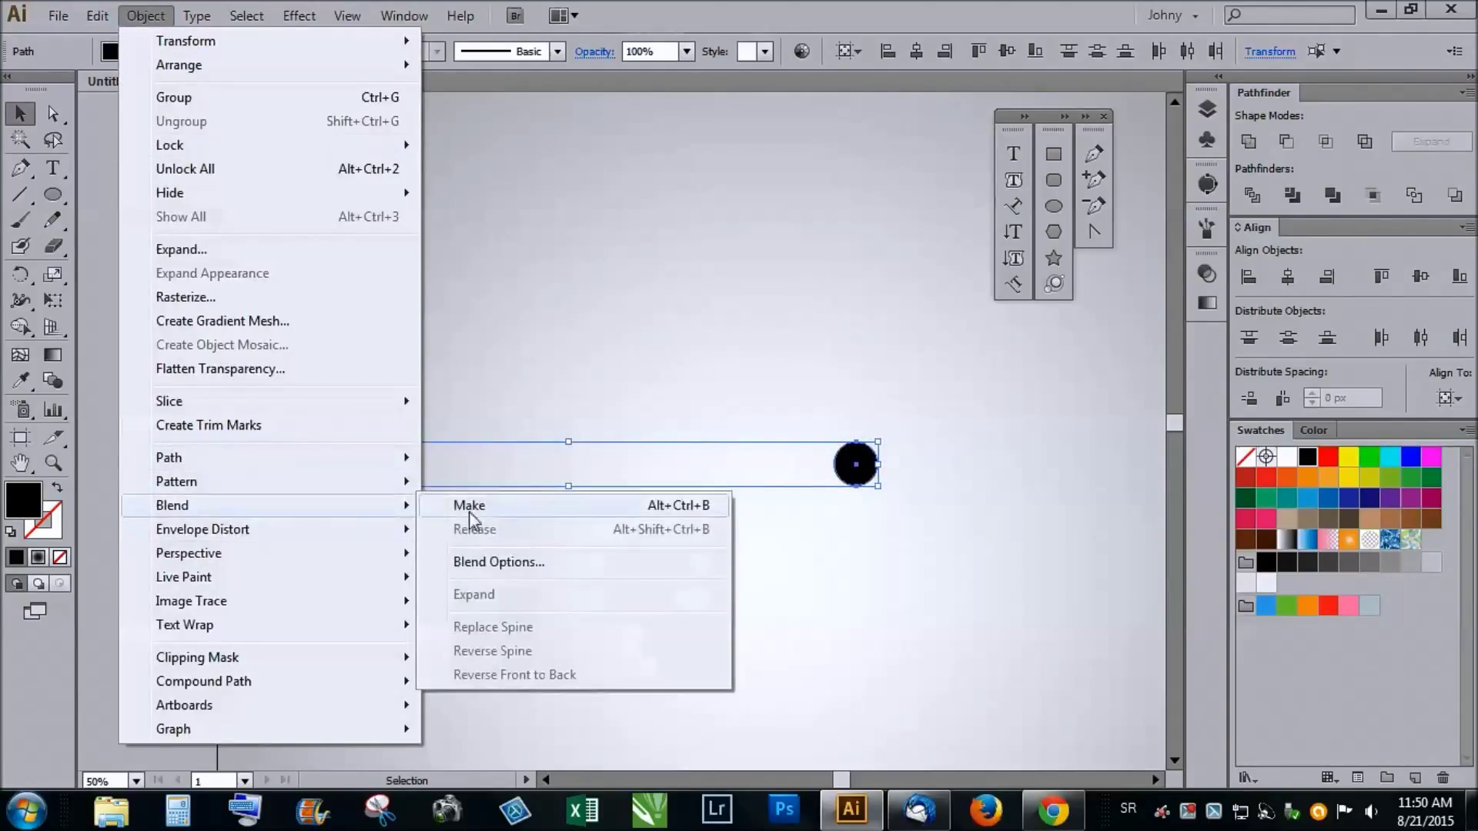
left_click(472, 508)
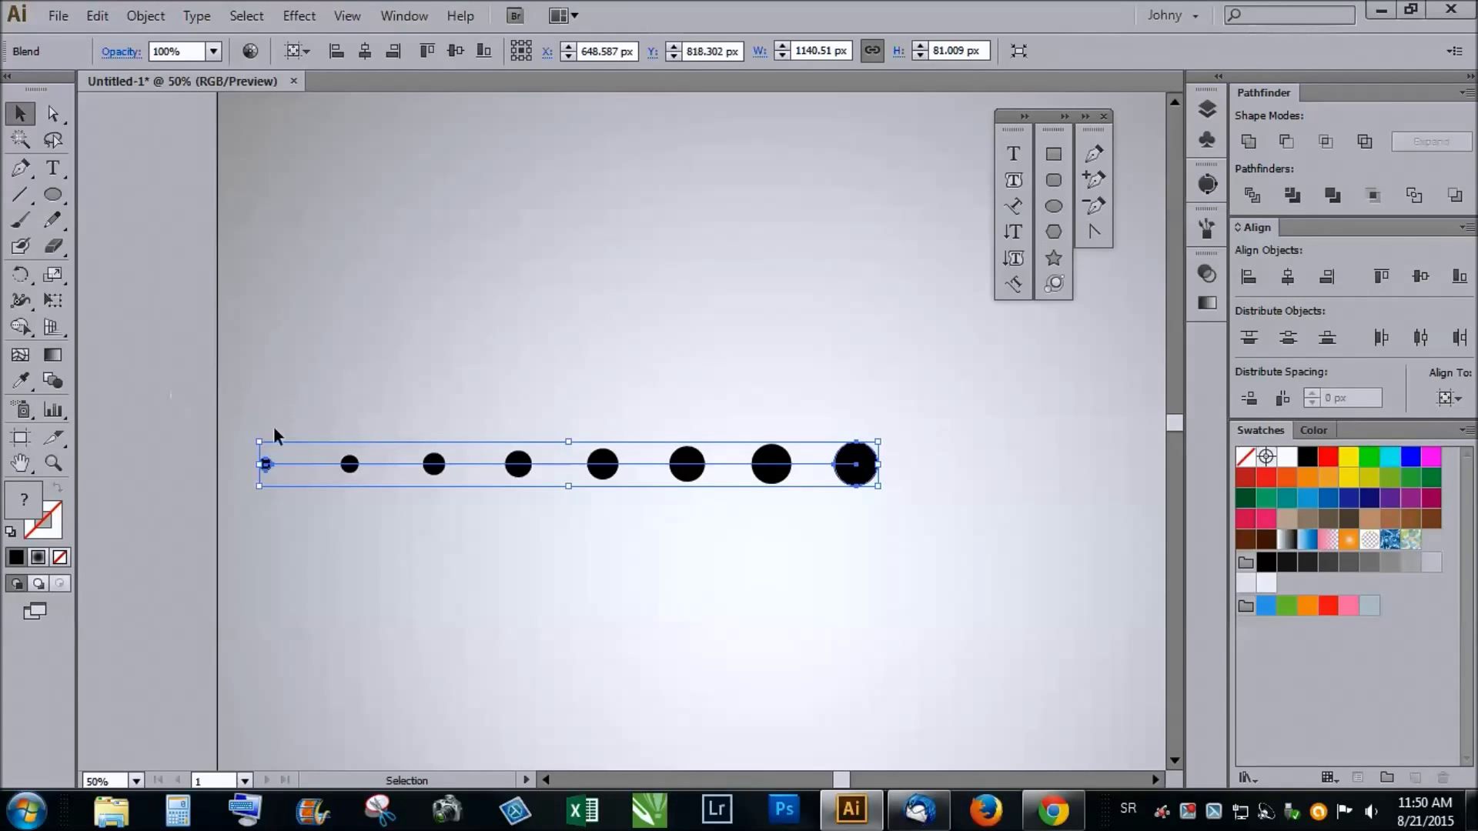
Step: Copy the blended dot row directly above itself and repeat with Ctrl+D to stack many rows
scroll(270, 469, "down", 1)
left_click(193, 460)
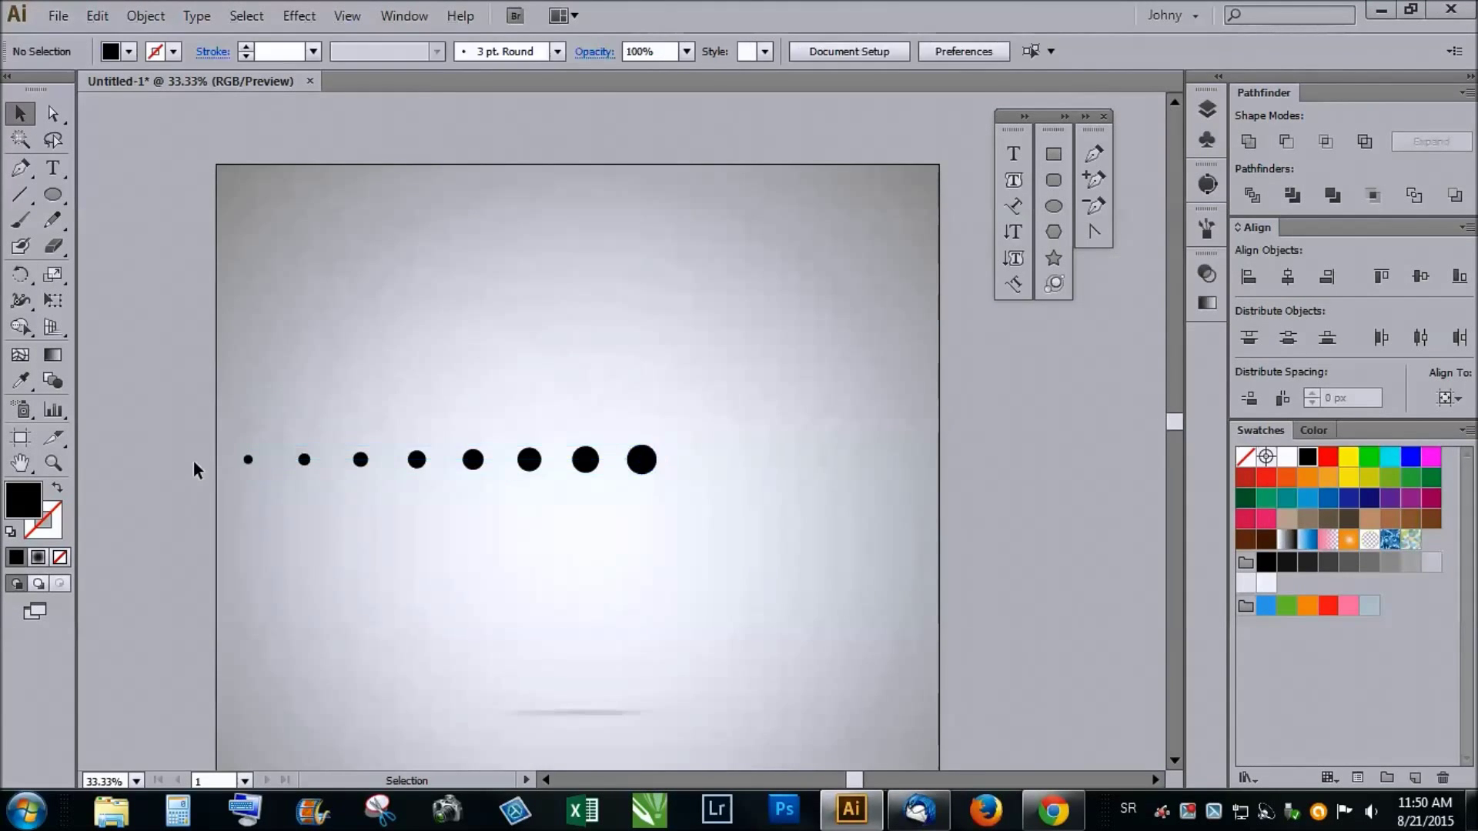
scroll(210, 462, "down", 1)
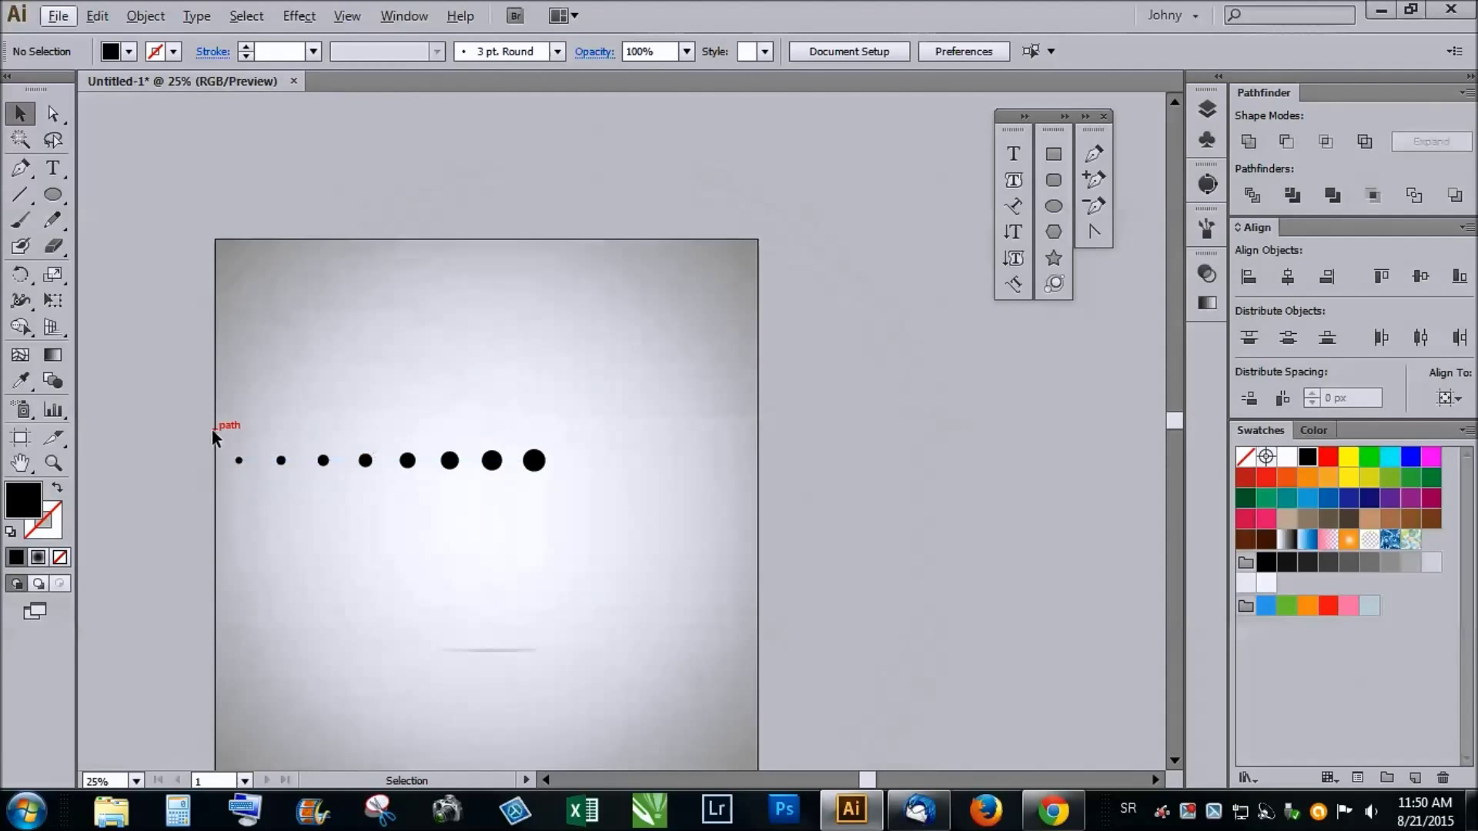
left_click_drag(205, 431, 598, 476)
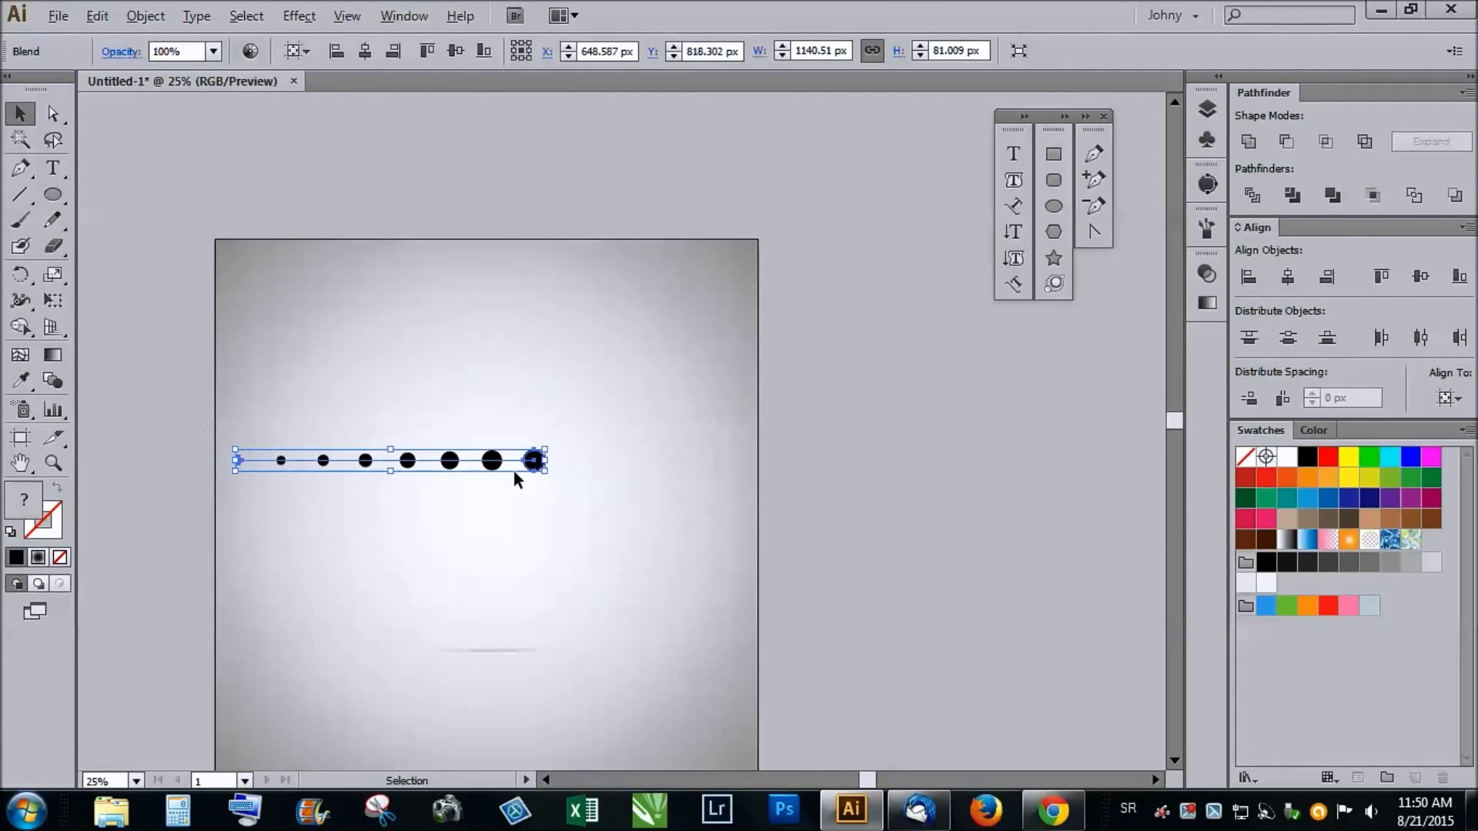
scroll(495, 475, "up", 1)
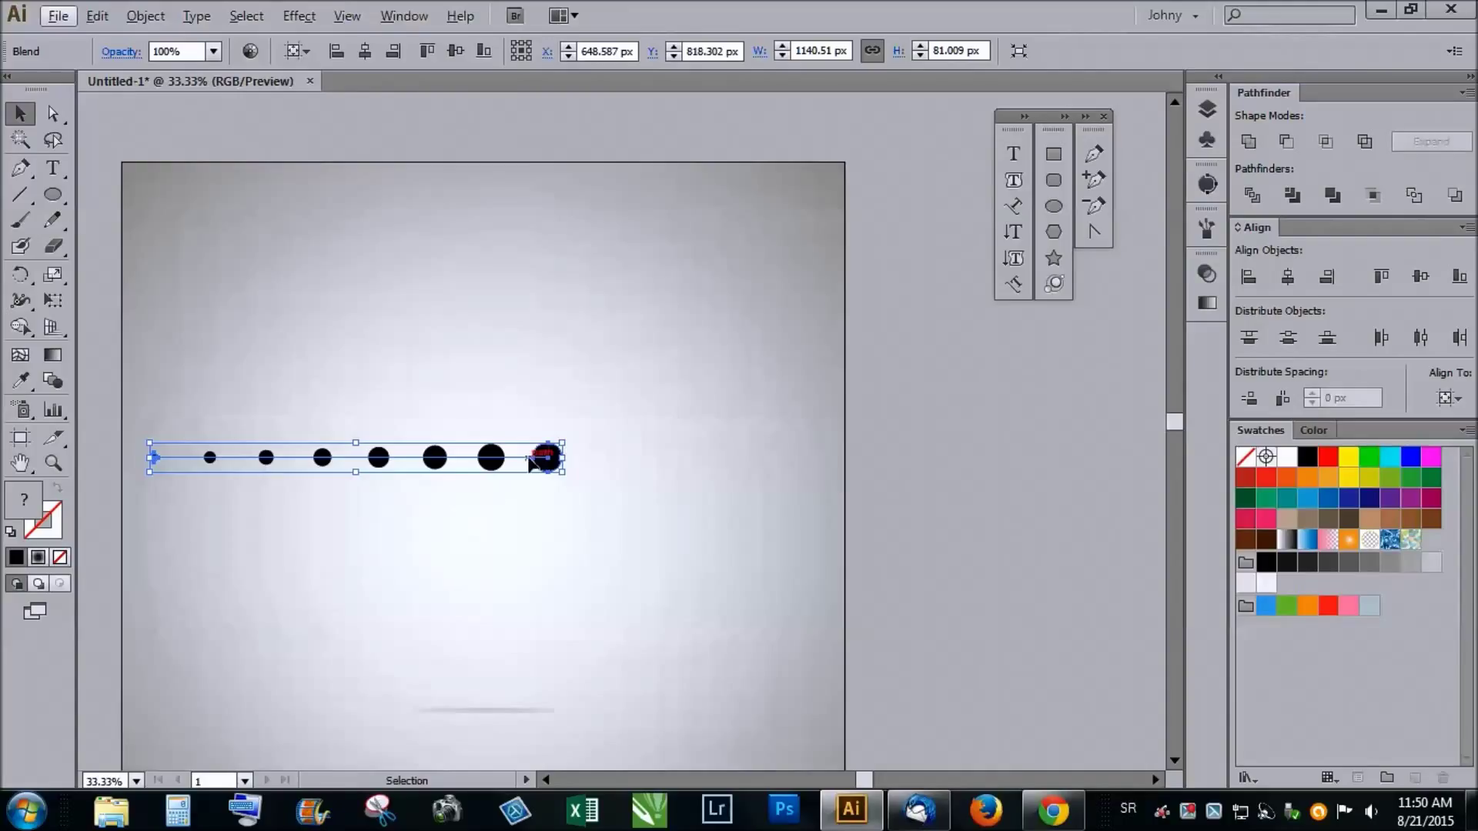
left_click_drag(547, 457, 546, 423)
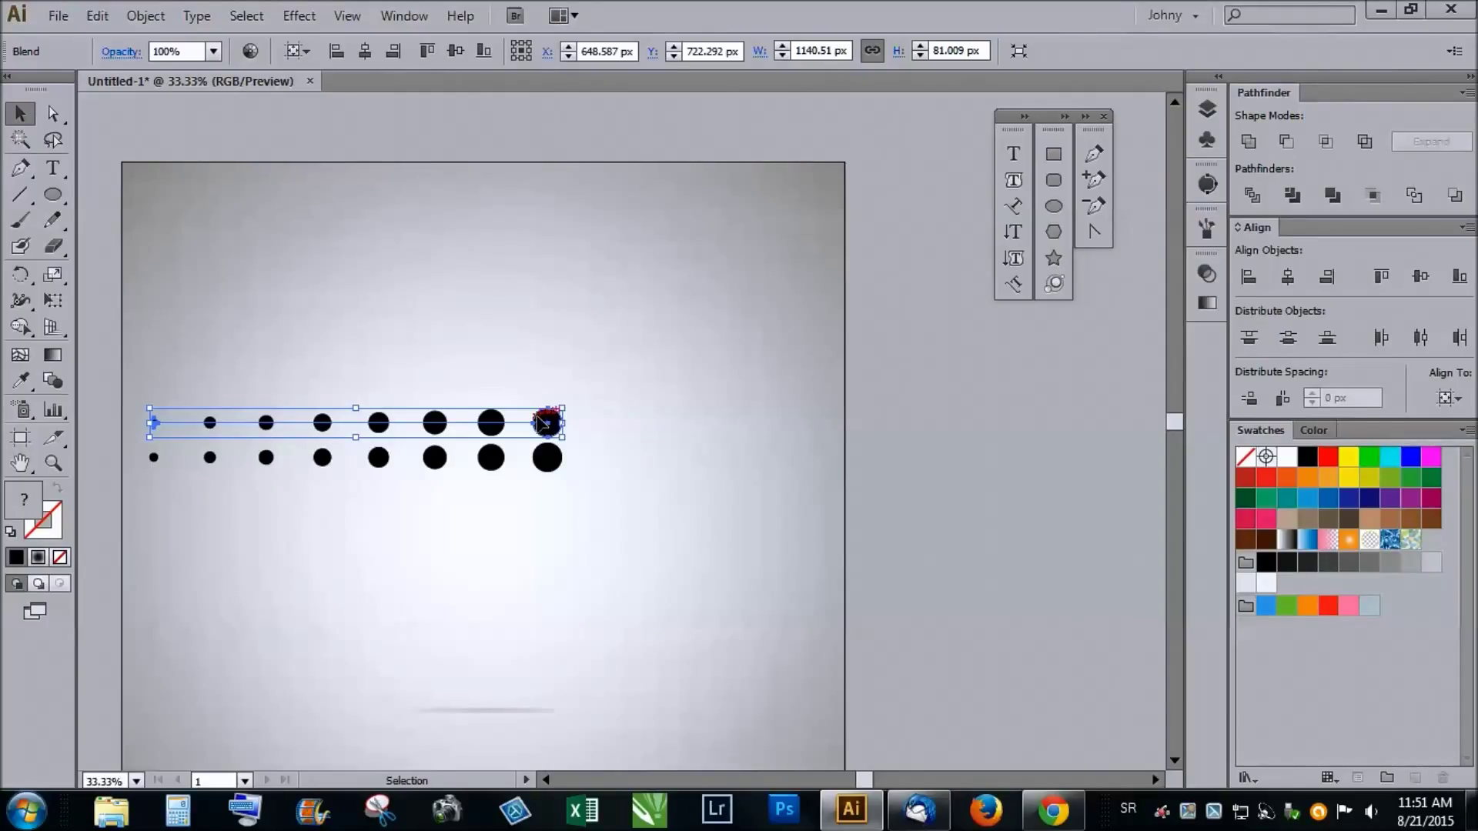
key("a")
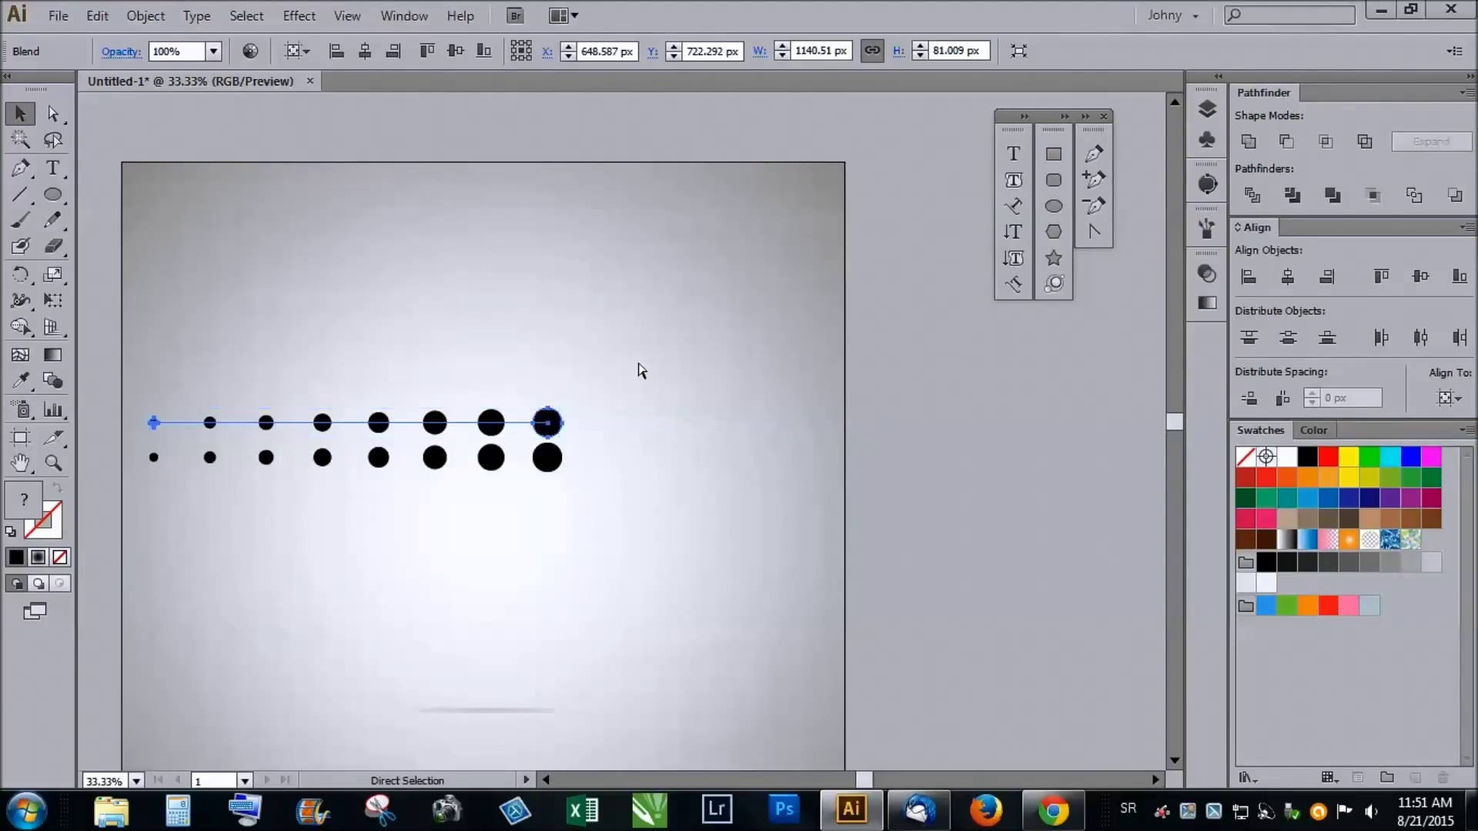
key("ctrl+d")
key("ctrl+d")
key("ctrl+d")
key("ctrl+d")
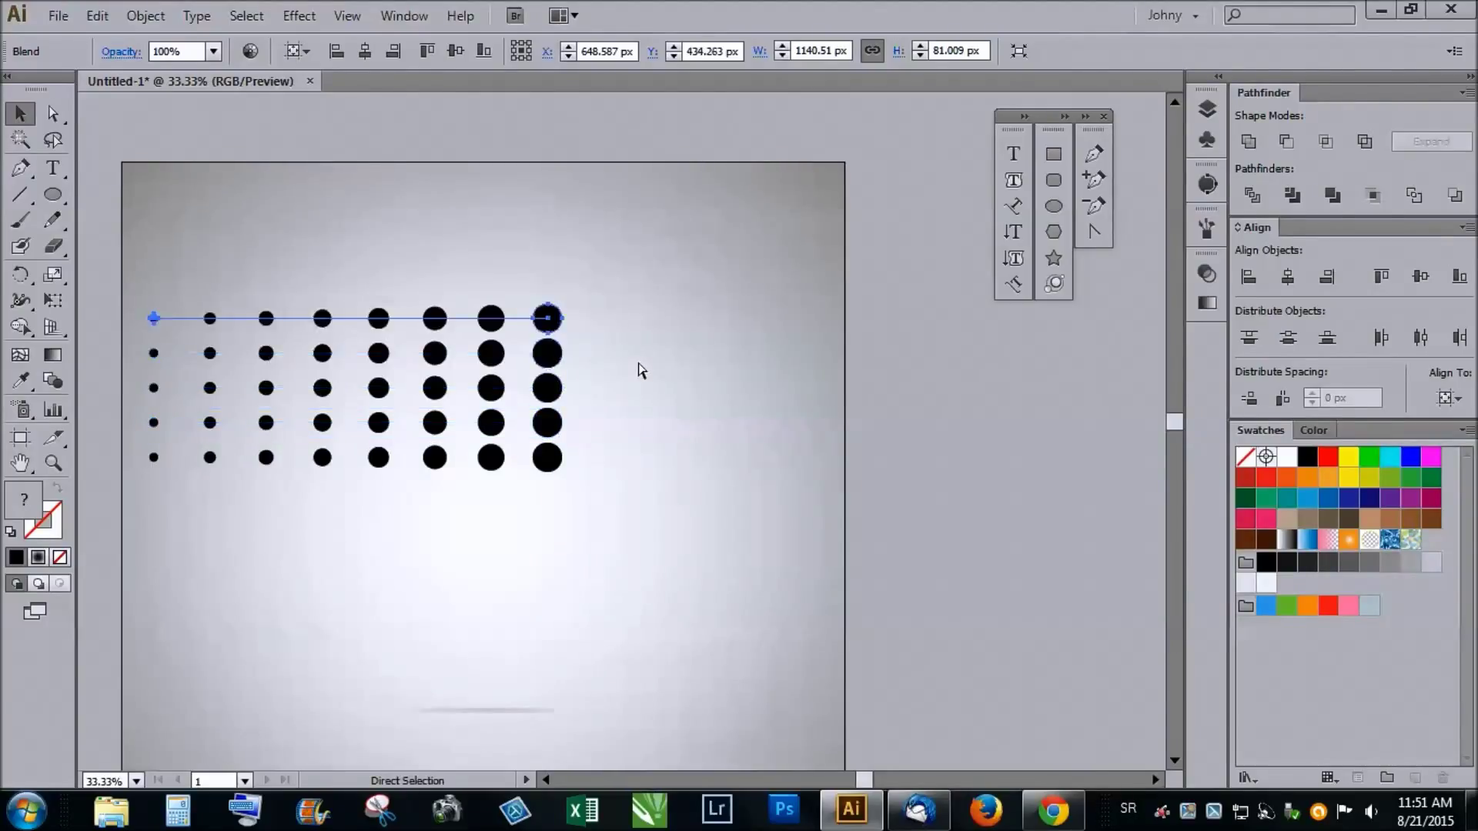
key("ctrl+d")
key("ctrl+d")
key("ctrl+d")
key("ctrl+d")
scroll(610, 355, "down", 3)
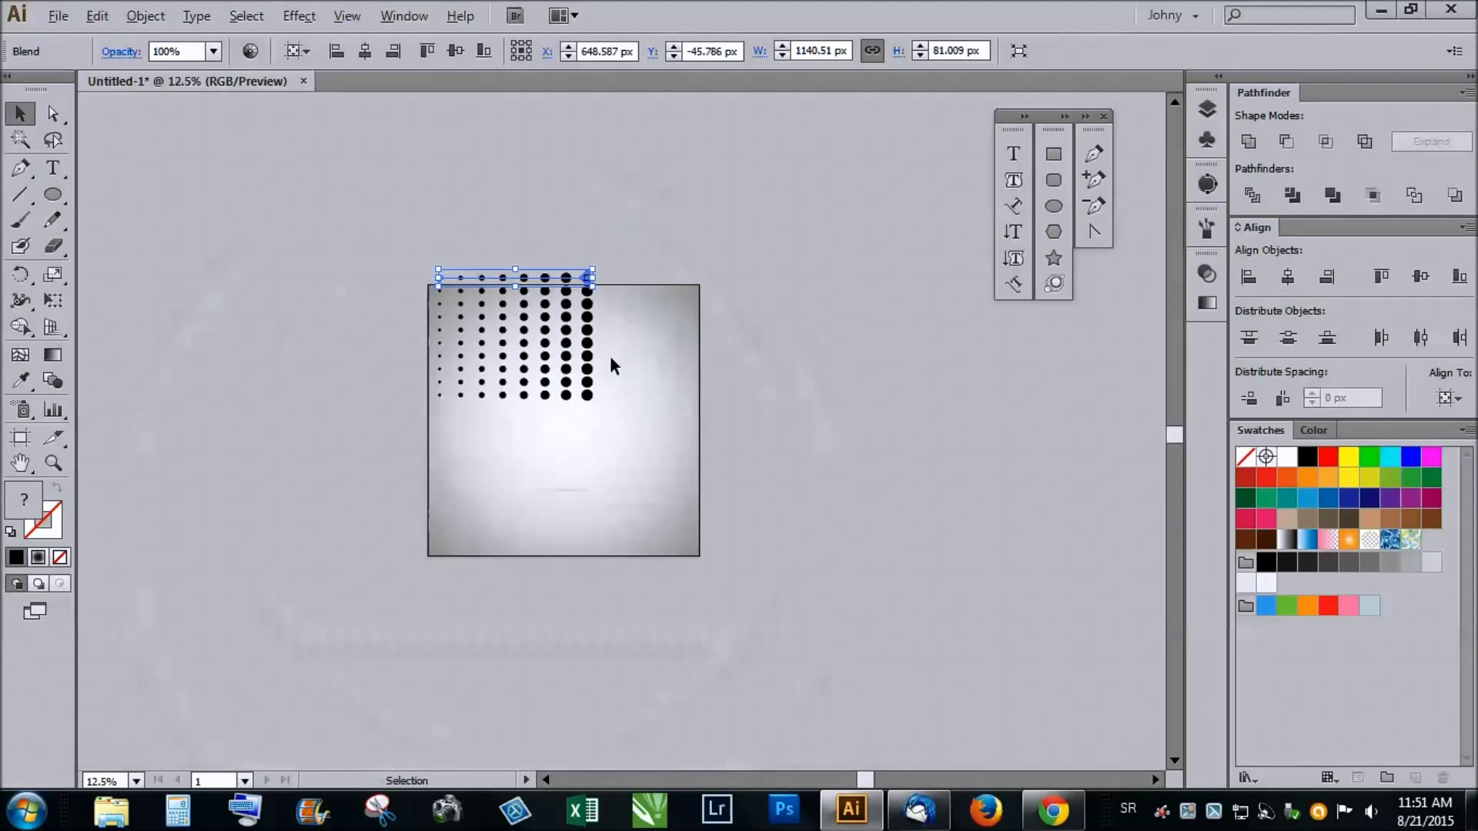
scroll(640, 247, "up", 1)
key("ctrl+d")
key("ctrl+d")
key("ctrl+d")
key("ctrl+d")
key("ctrl+d")
key("ctrl+d")
key("ctrl+d")
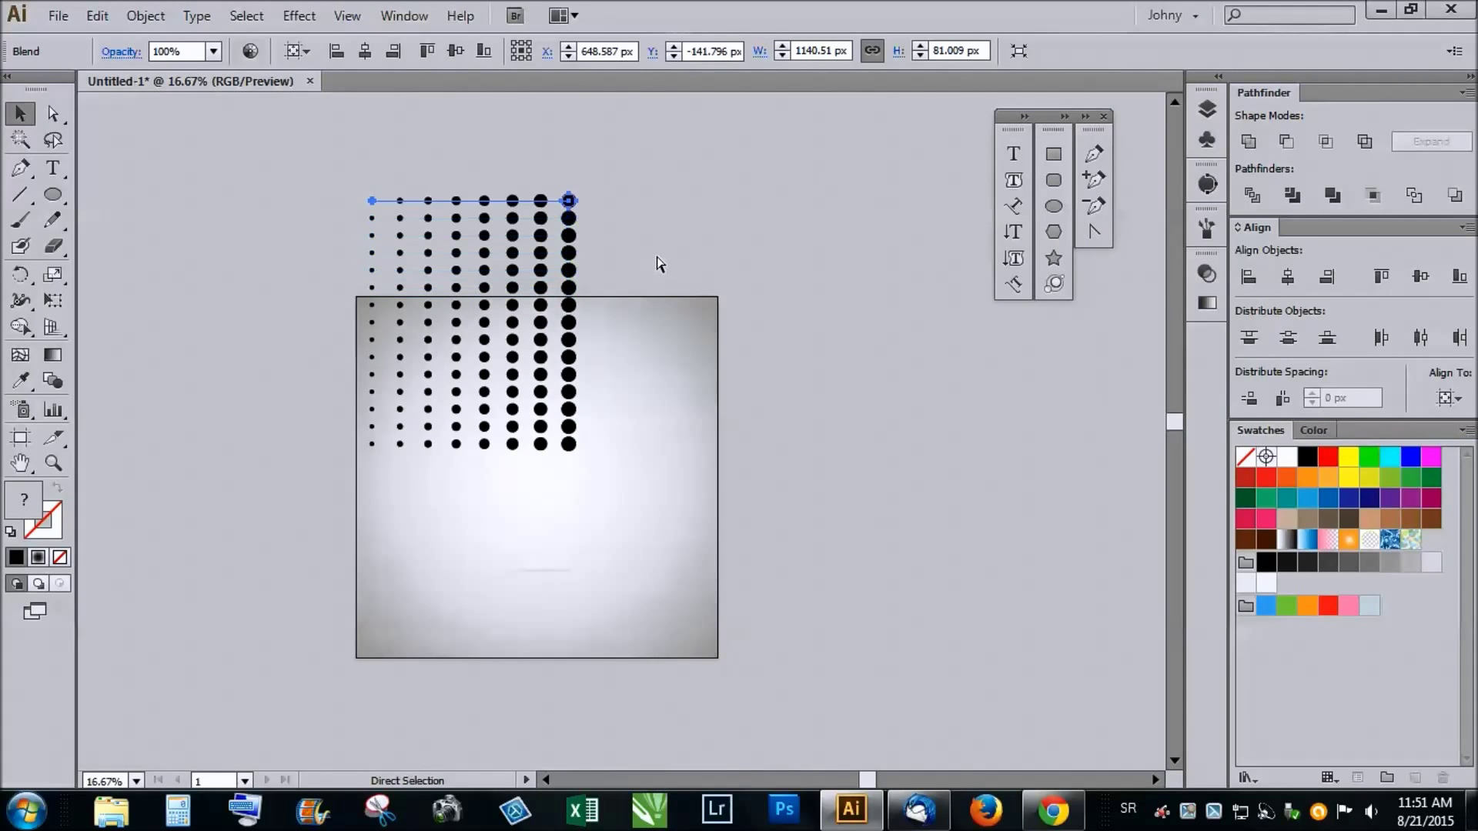
Step: Move the whole stack of dot rows down onto the artboard and select it
left_click_drag(314, 131, 681, 488)
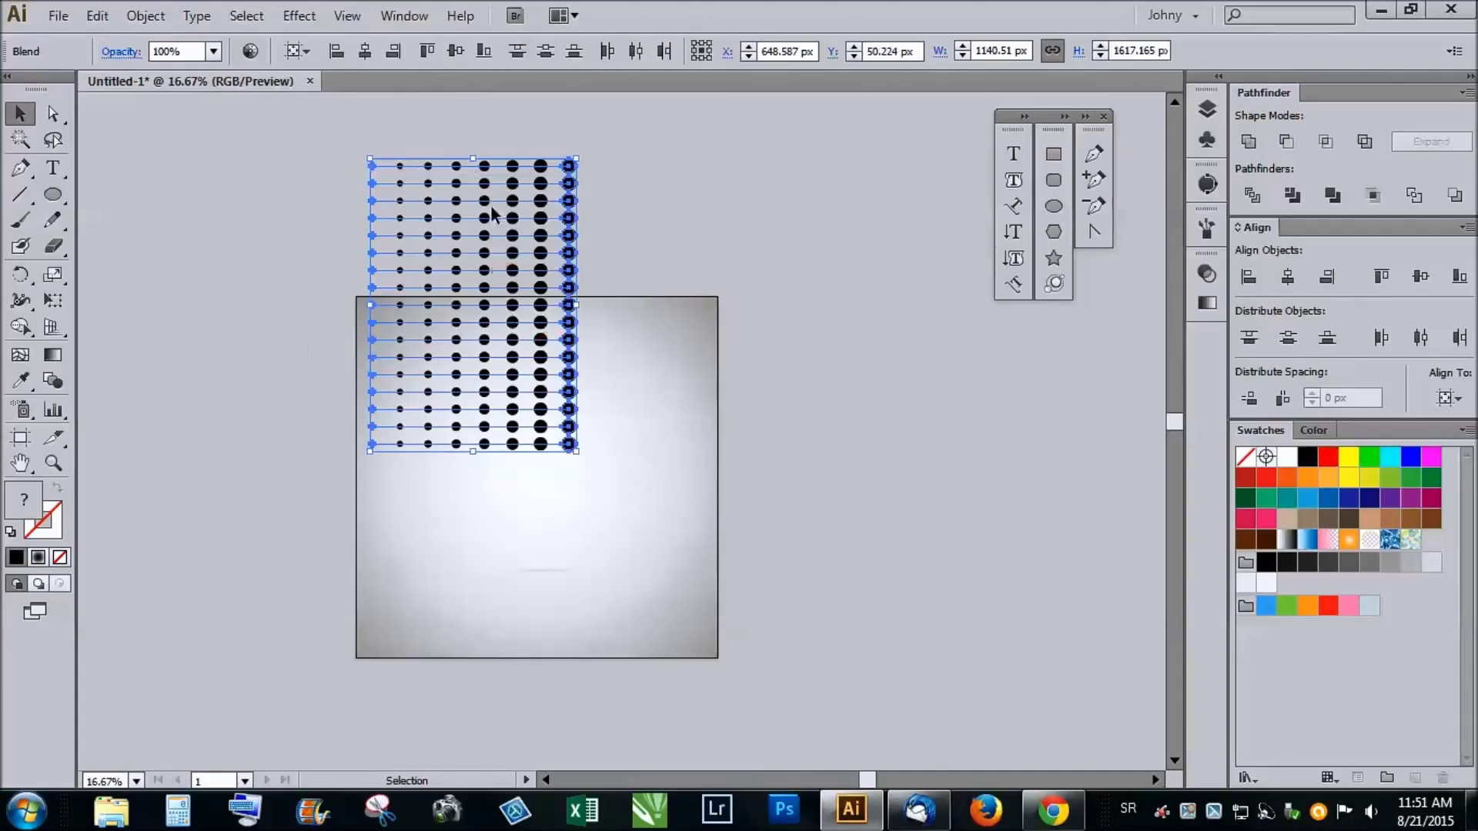
left_click_drag(518, 210, 521, 368)
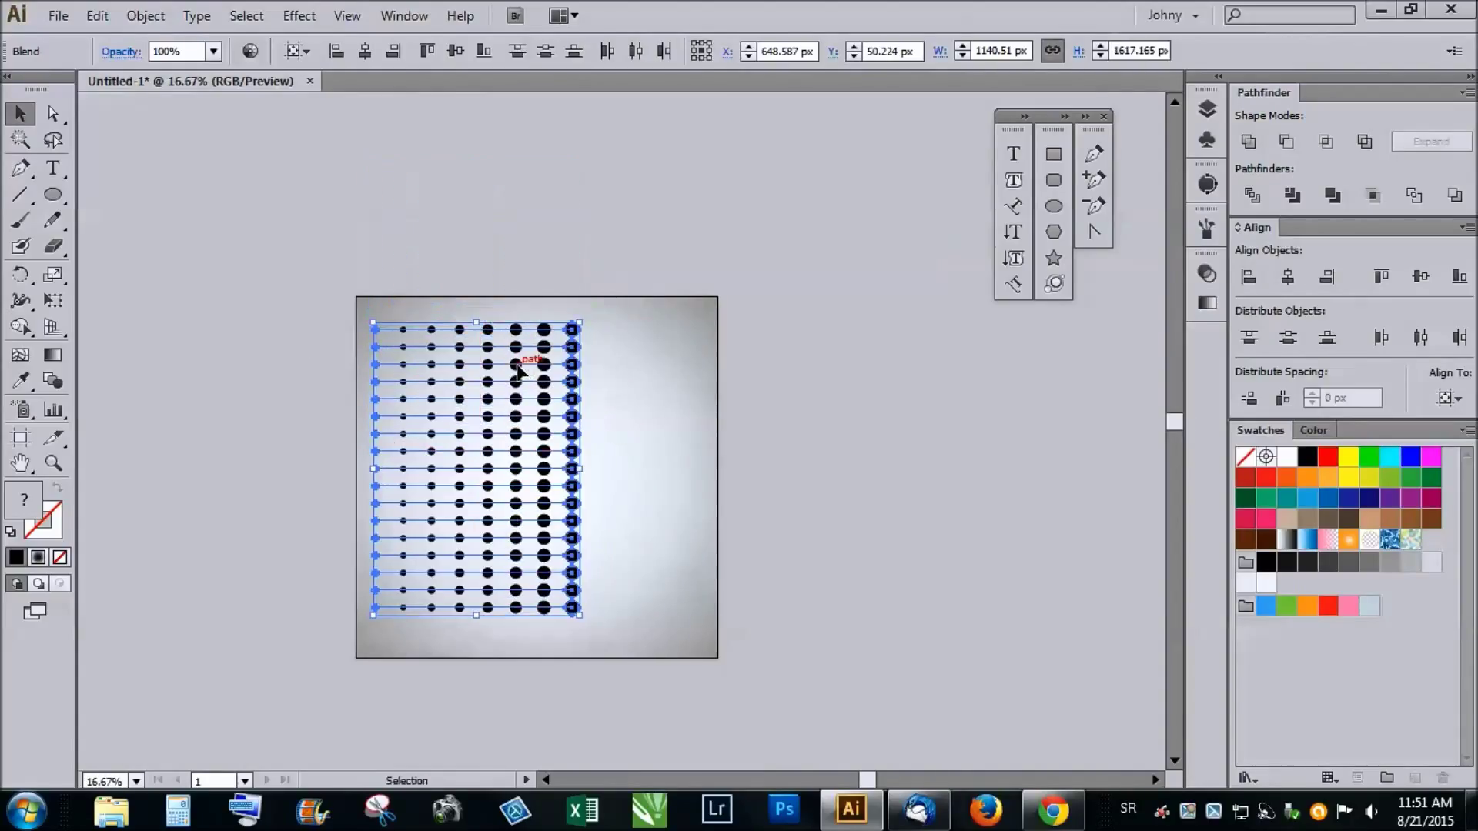
left_click_drag(269, 257, 752, 653)
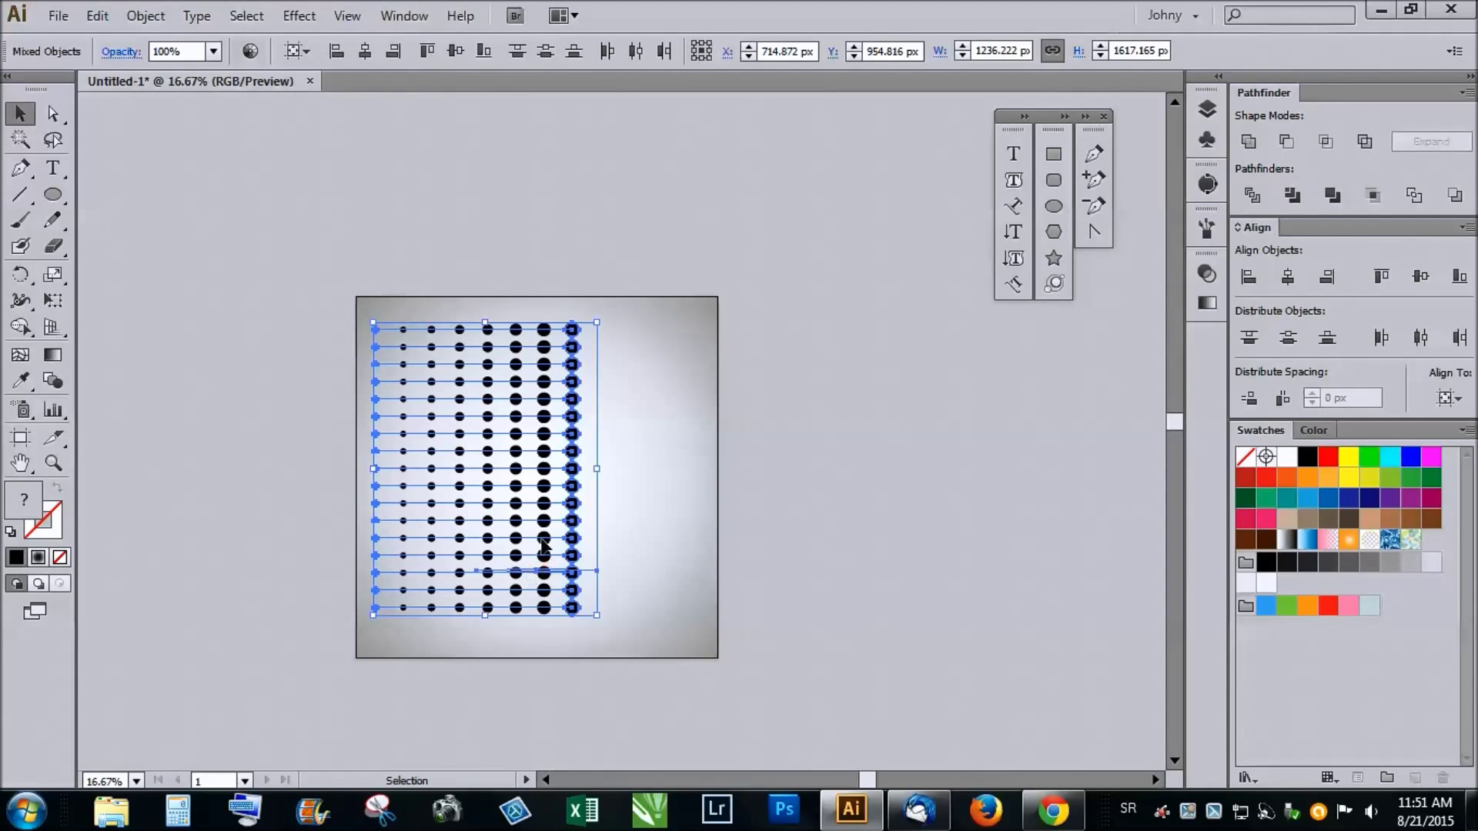
key("ctrl+plus")
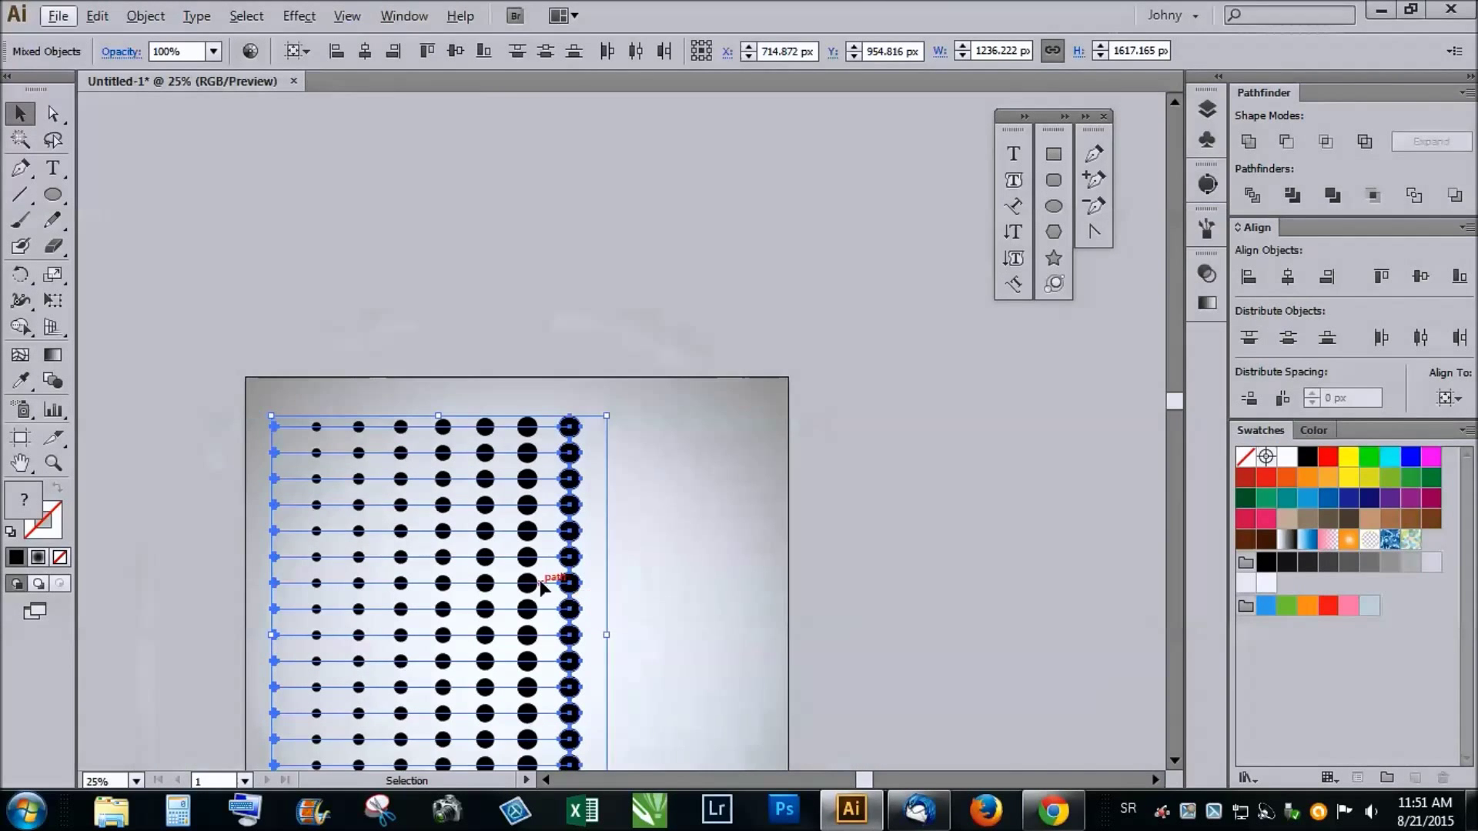
key("ctrl")
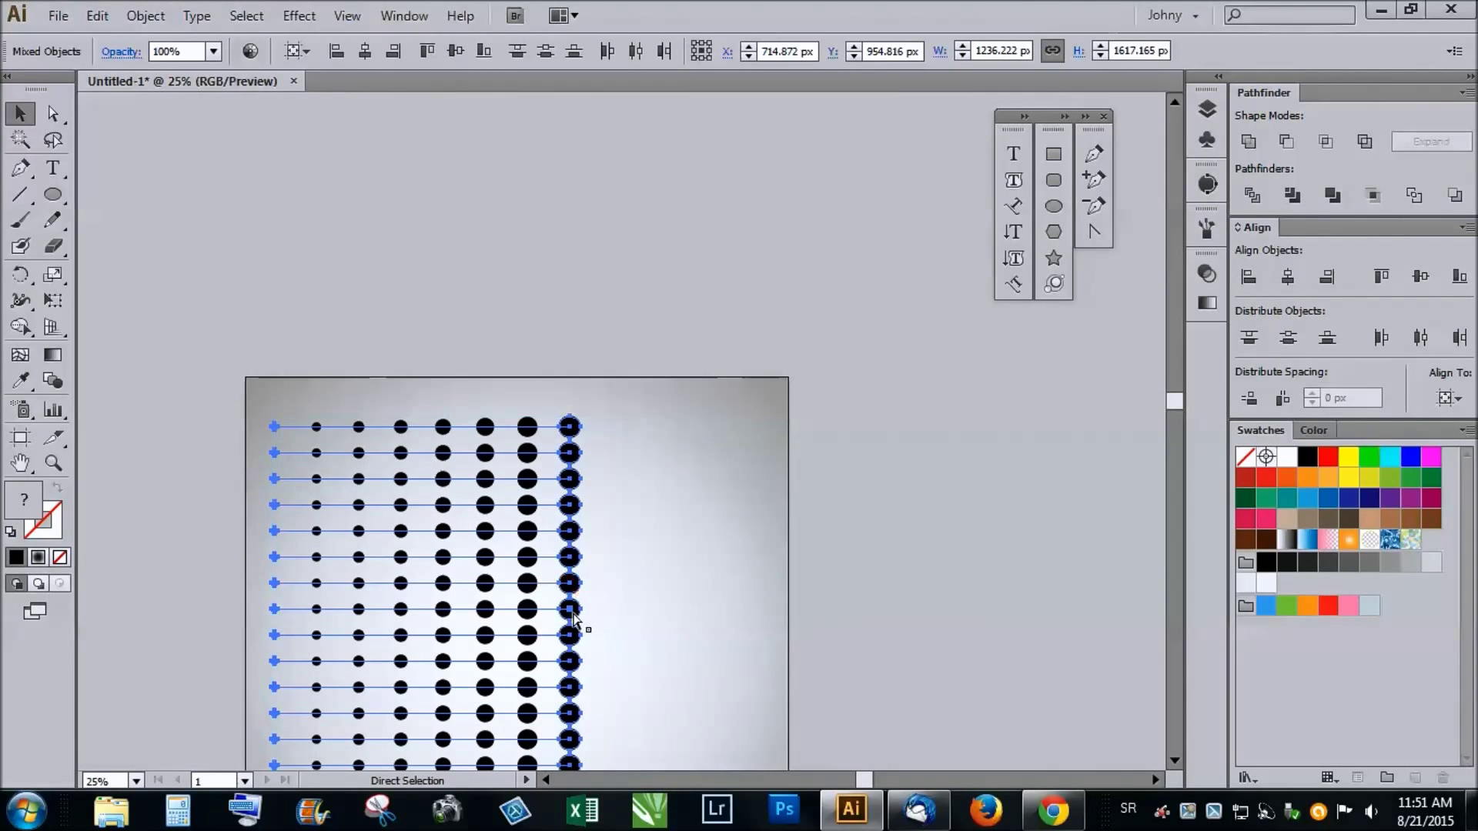
Step: Copy the dot stack to the right and flip the copy horizontally into a mirror image
scroll(342, 446, "down", 2)
scroll(454, 519, "up", 2)
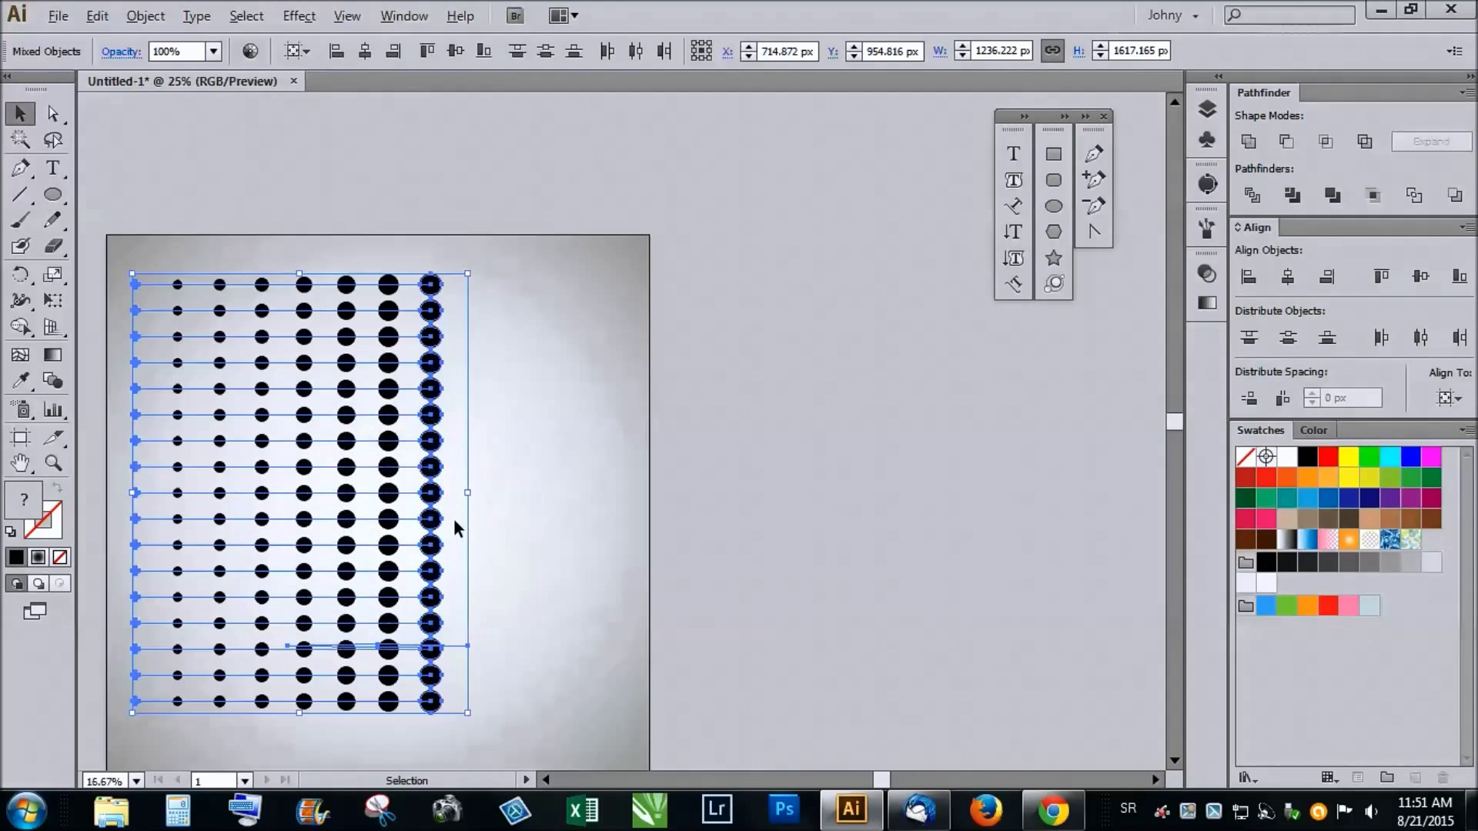
left_click_drag(431, 519, 732, 502)
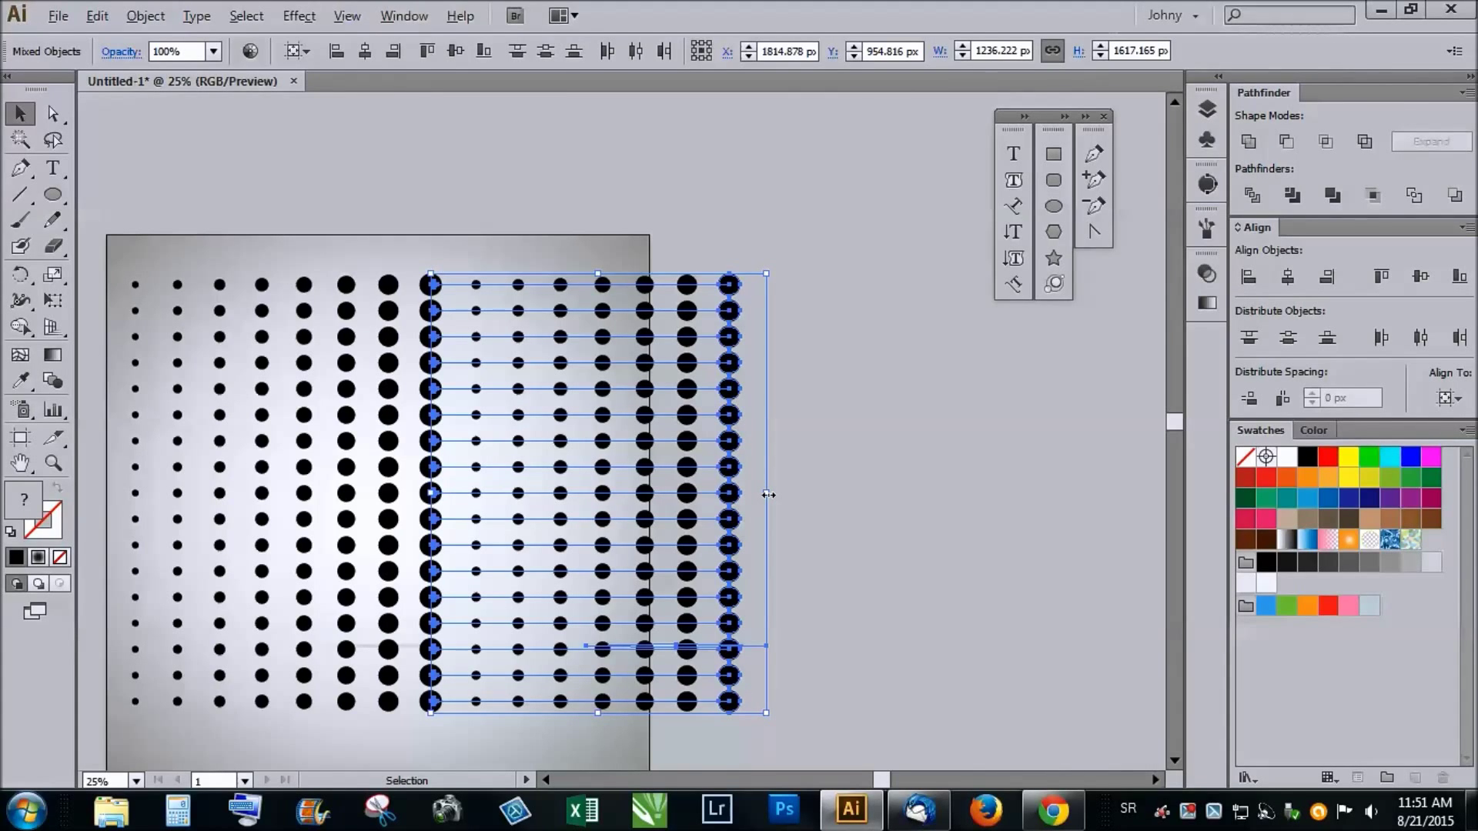
left_click_drag(768, 495, 444, 522)
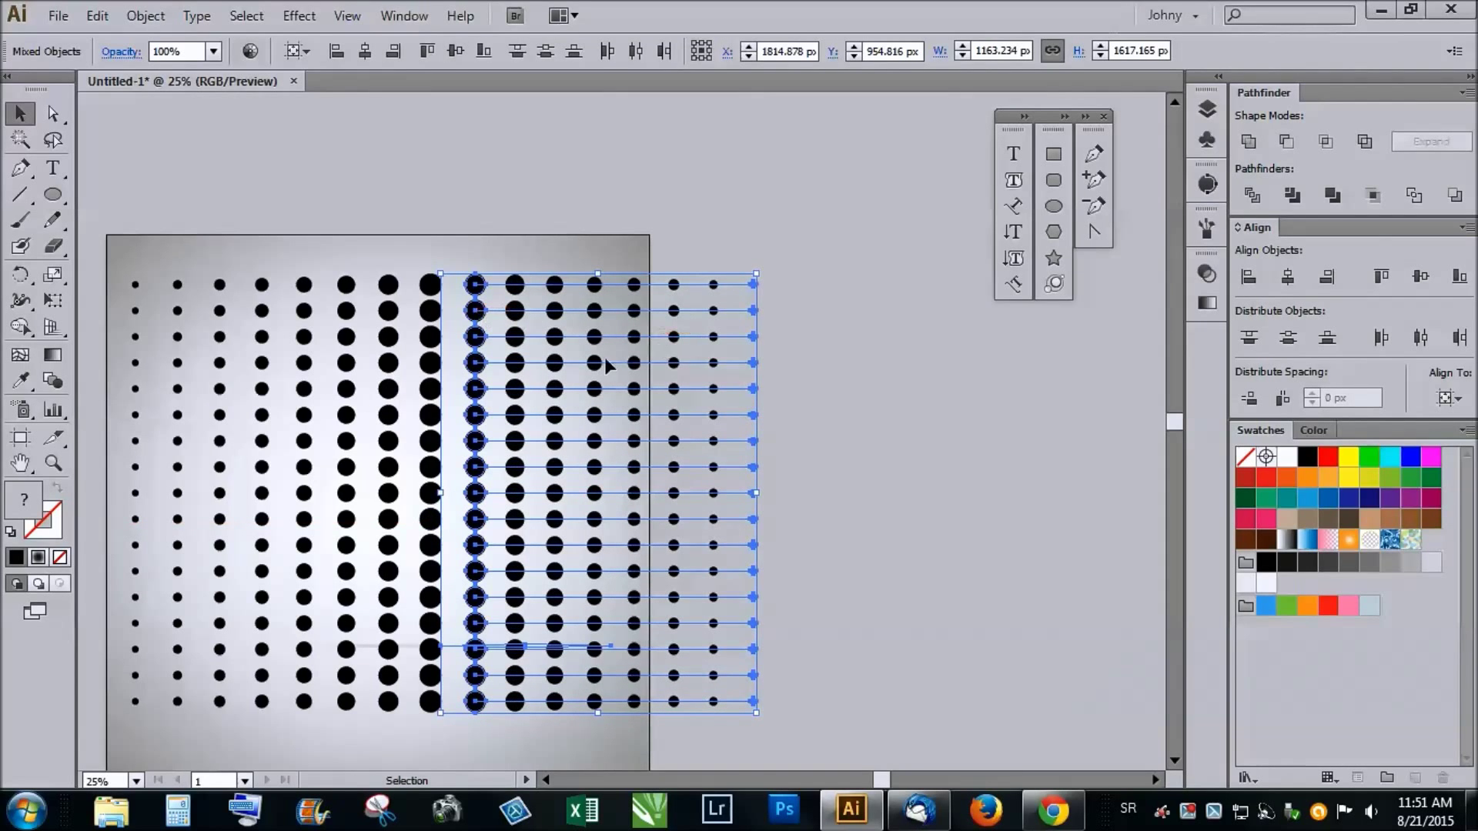
Step: Slide the mirrored copy left against the original's largest column, then select the whole pattern
scroll(411, 288, "up", 4)
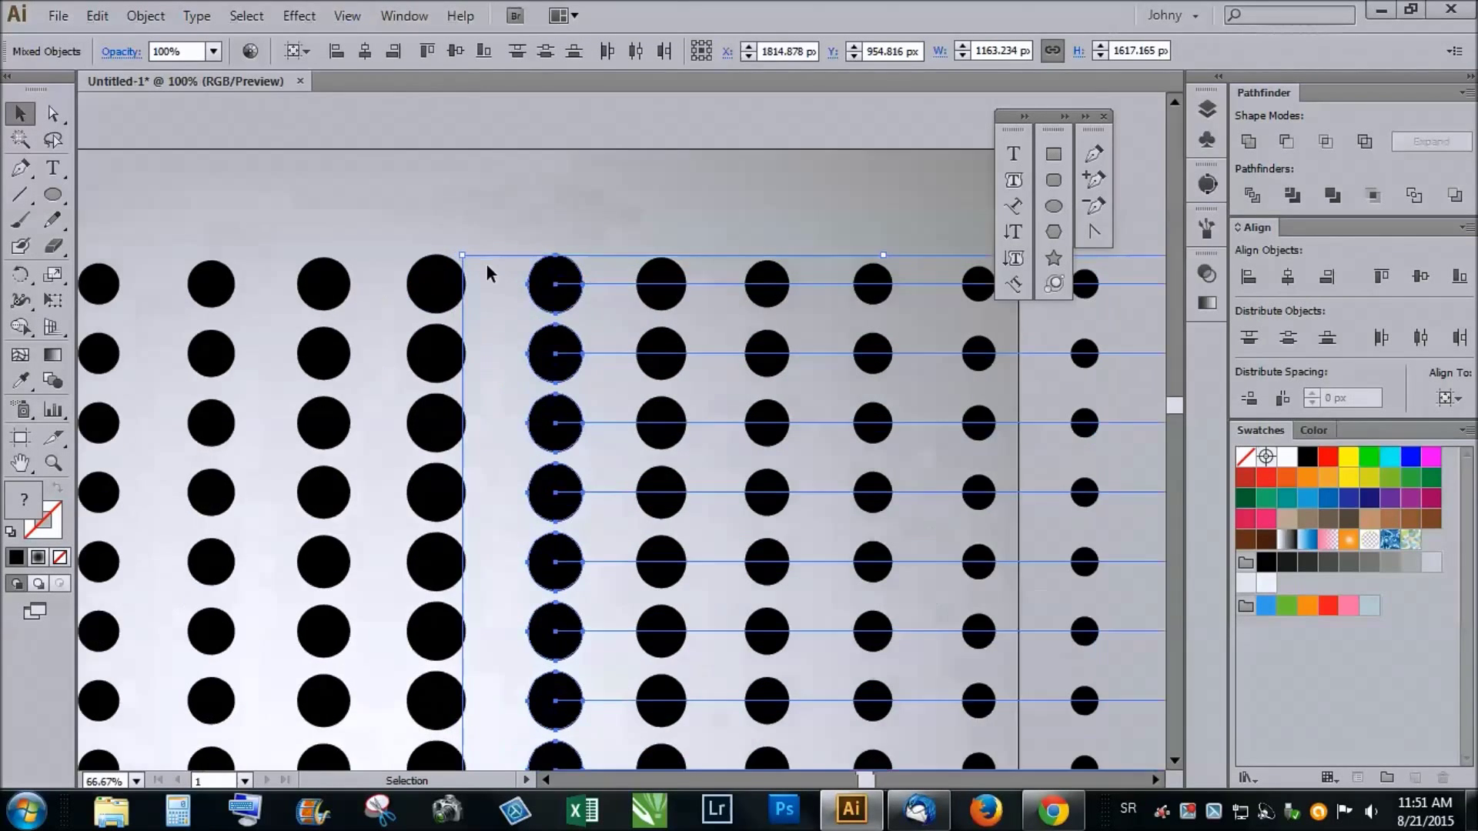
scroll(487, 273, "up", 1)
left_click_drag(593, 282, 408, 281)
scroll(728, 350, "down", 3)
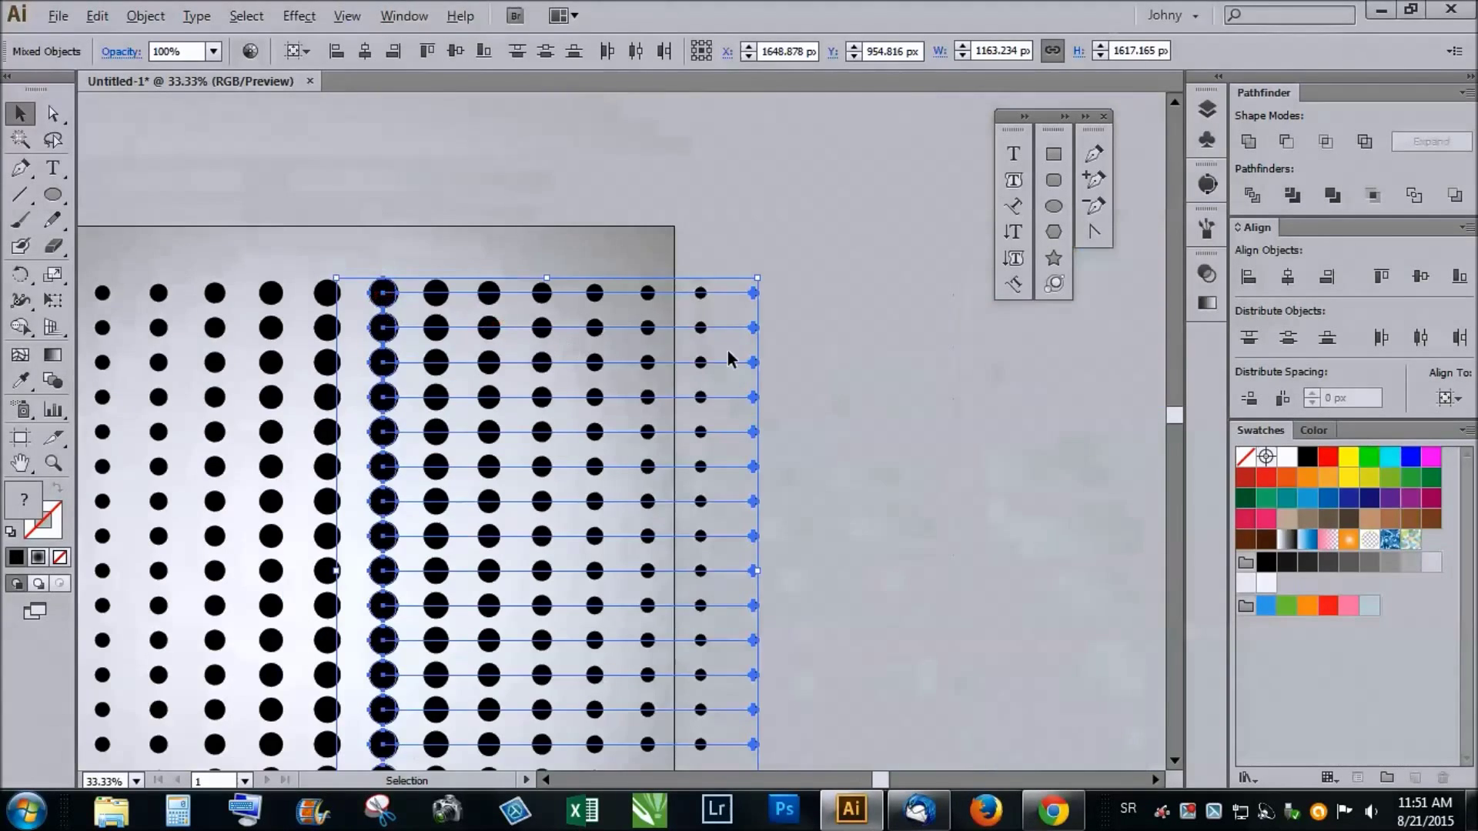
left_click(787, 327)
scroll(778, 293, "down", 1)
scroll(442, 333, "down", 2)
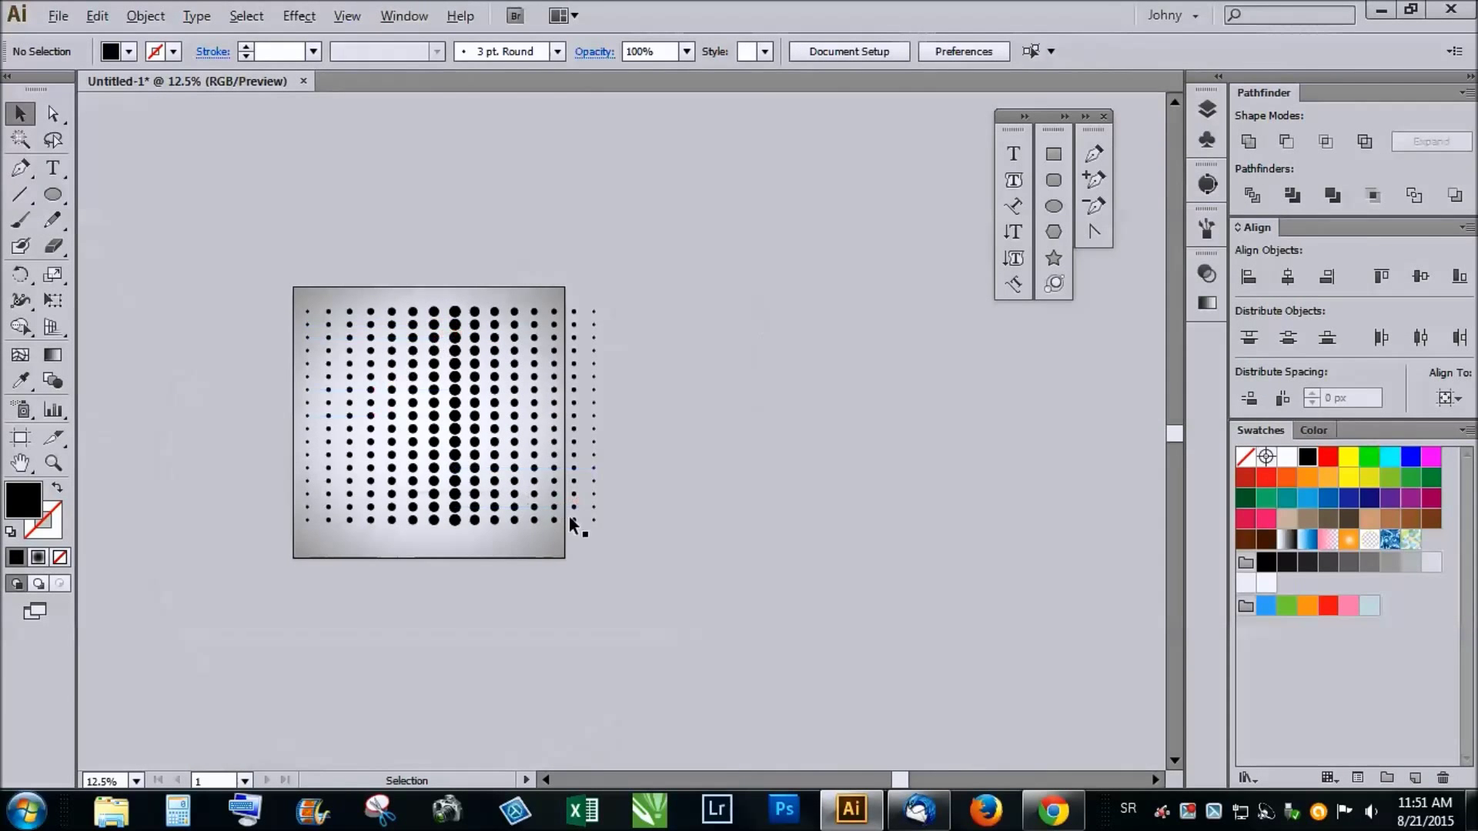
scroll(375, 502, "up", 2)
scroll(308, 466, "down", 2)
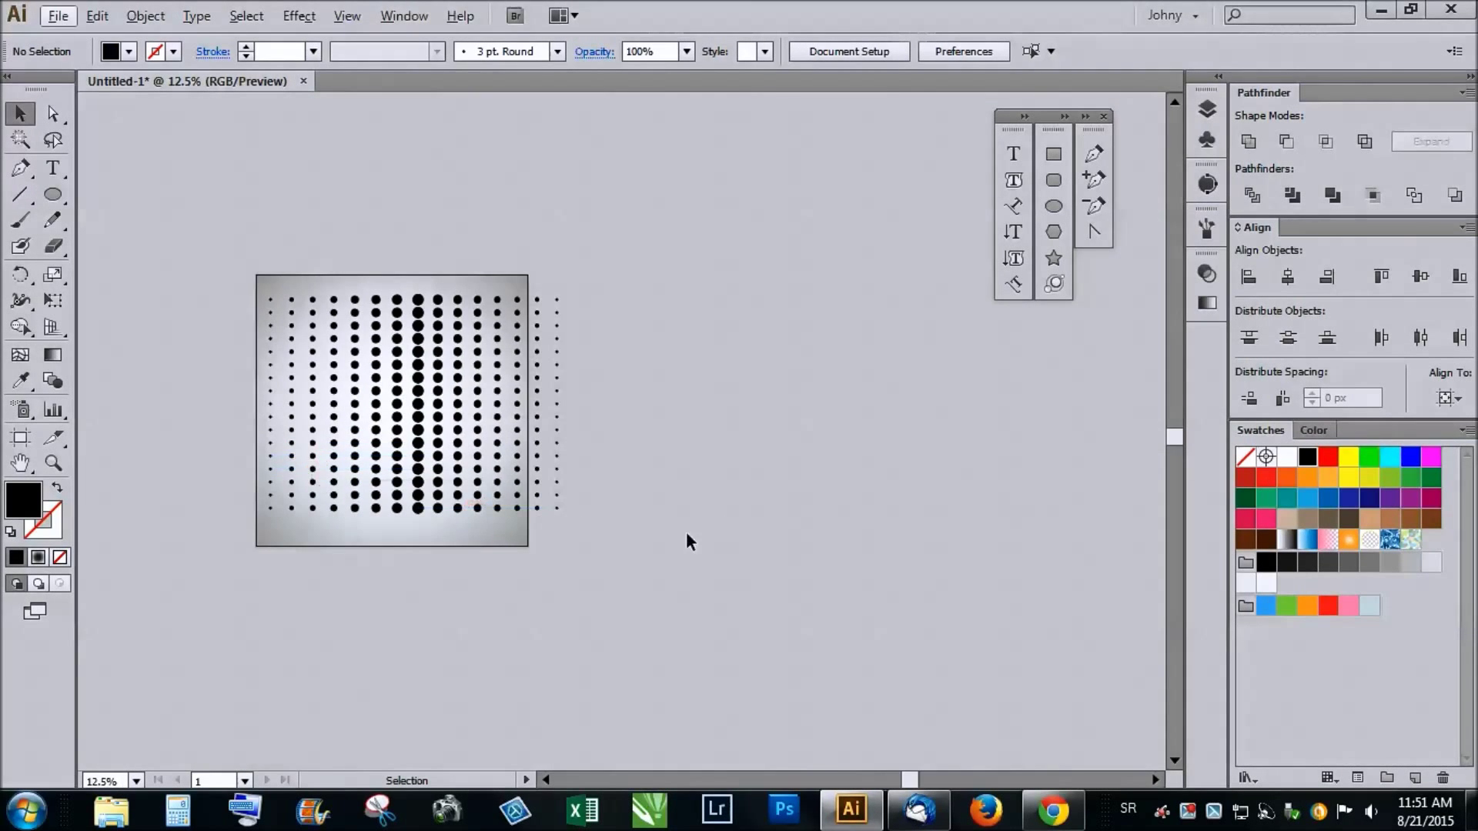
left_click_drag(691, 530, 261, 350)
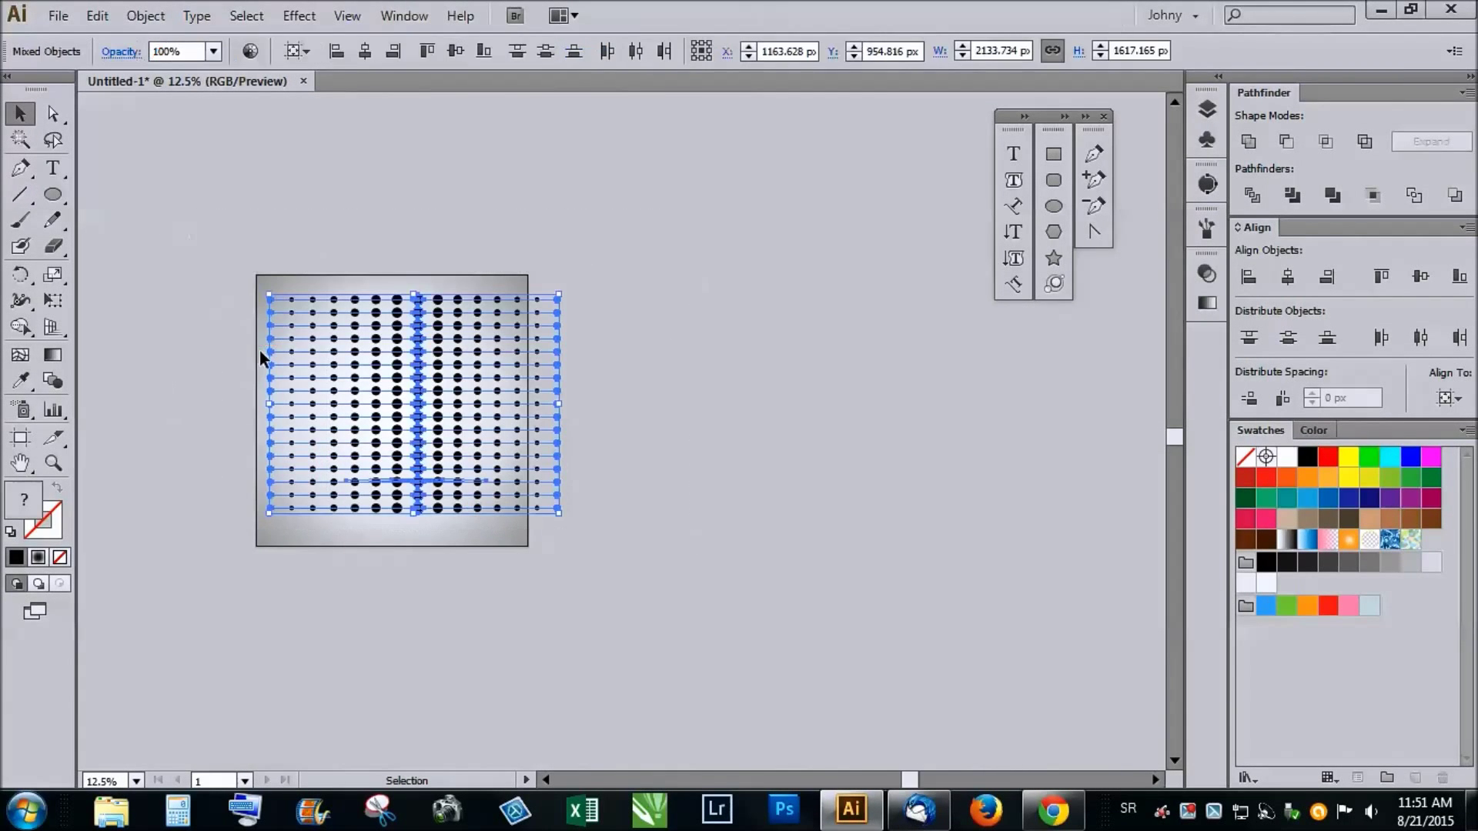
Step: Fill the selected dot grid with the orange swatch
left_click(1285, 479)
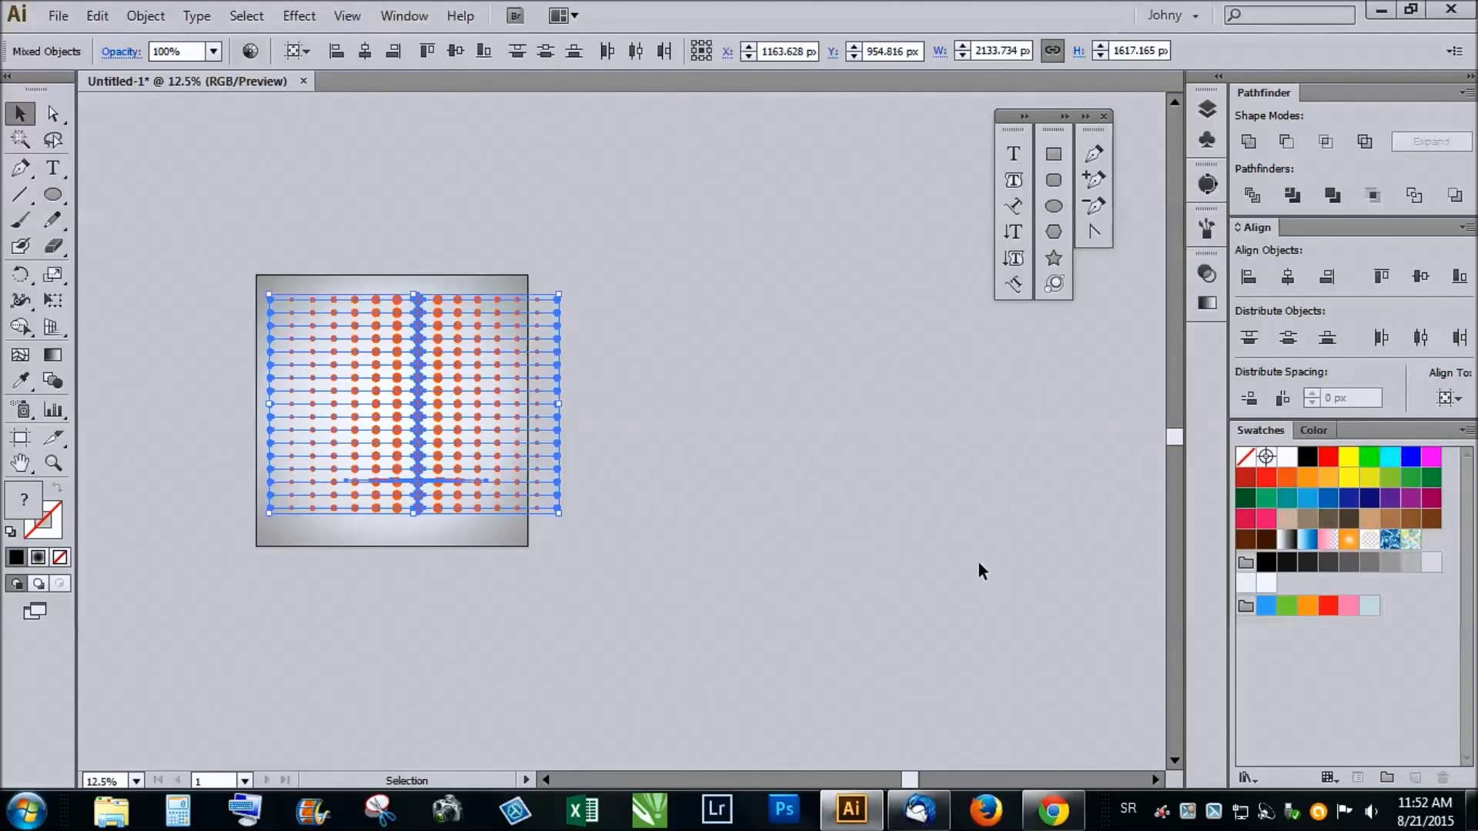
left_click(593, 548)
left_click_drag(597, 535, 91, 204)
left_click(783, 621)
Step: Delete the stray orange horizontal line running across the dot grid
scroll(431, 499, "up", 1)
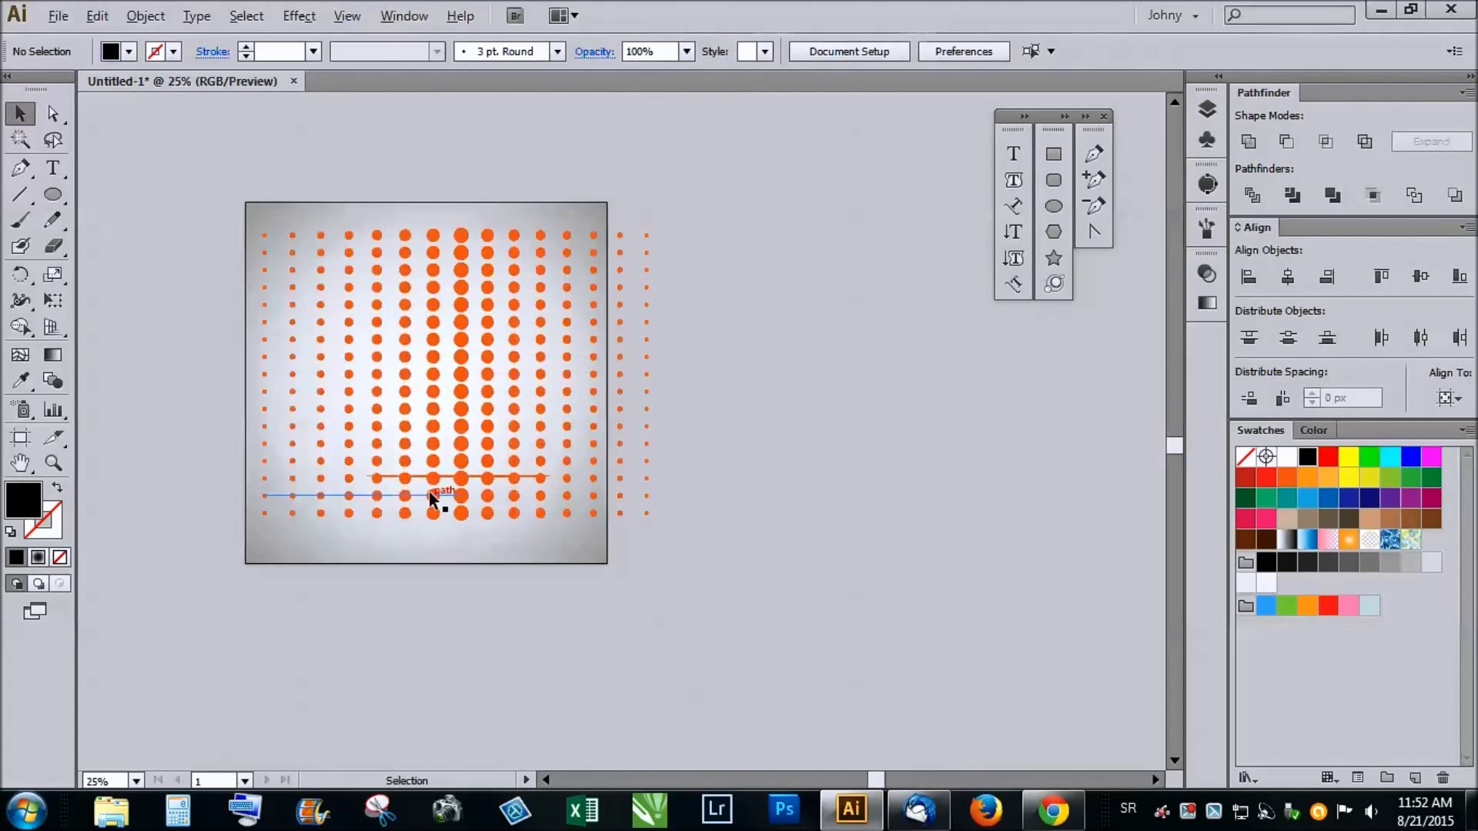
scroll(431, 499, "up", 1)
left_click(473, 477)
left_click(539, 469)
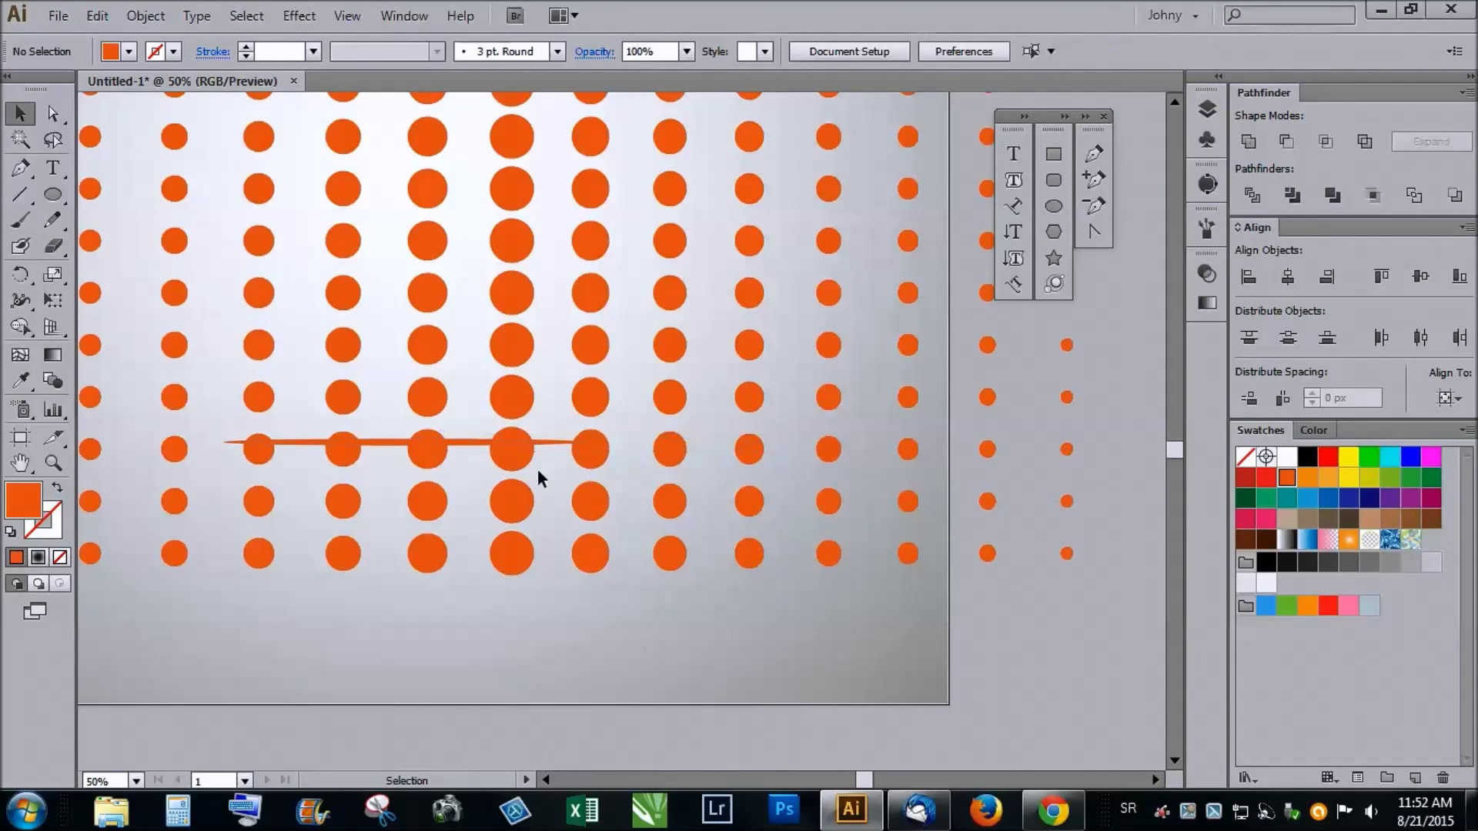
left_click(556, 441)
key("Delete")
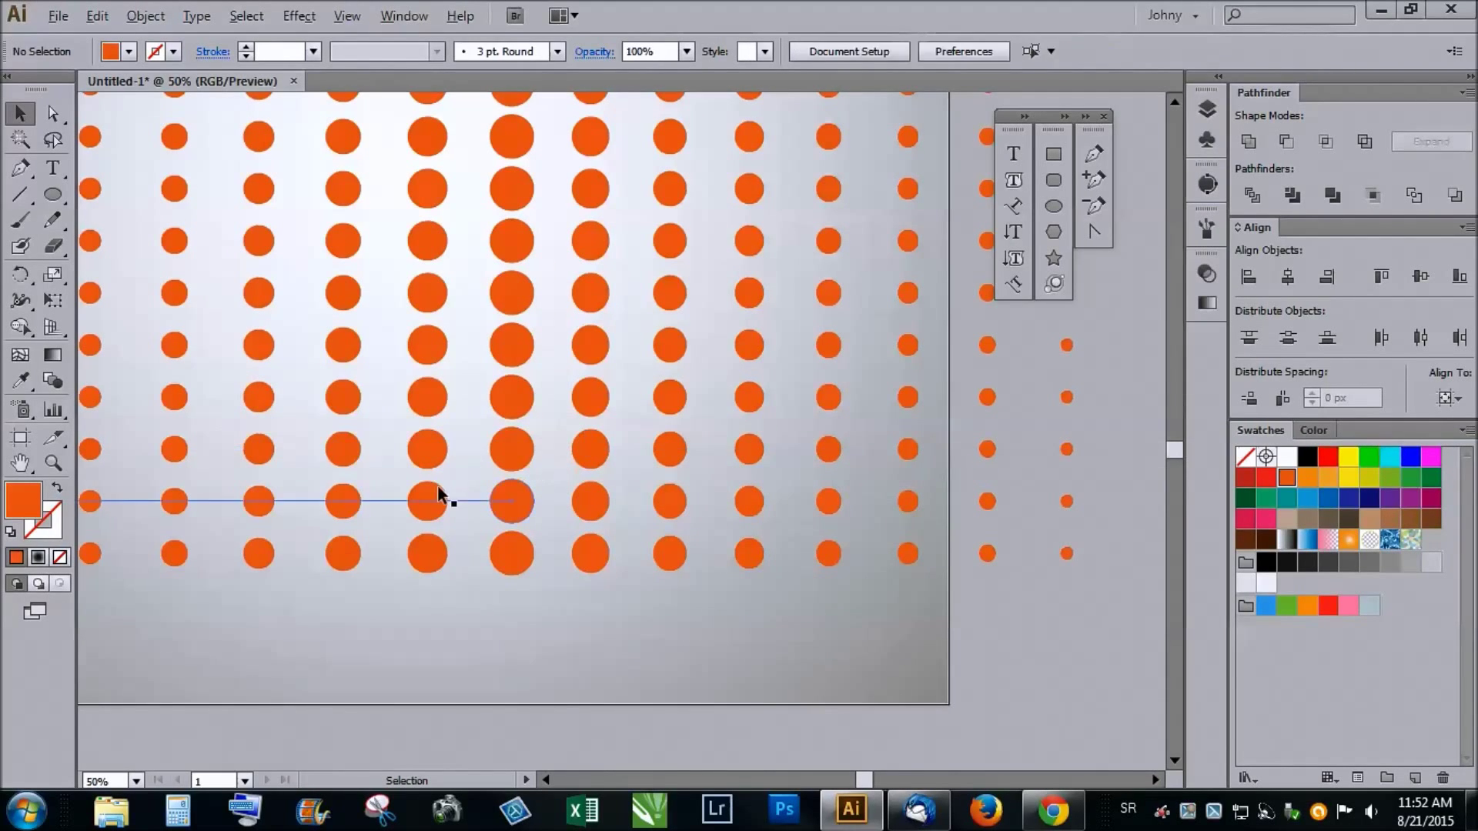
scroll(437, 493, "down", 3)
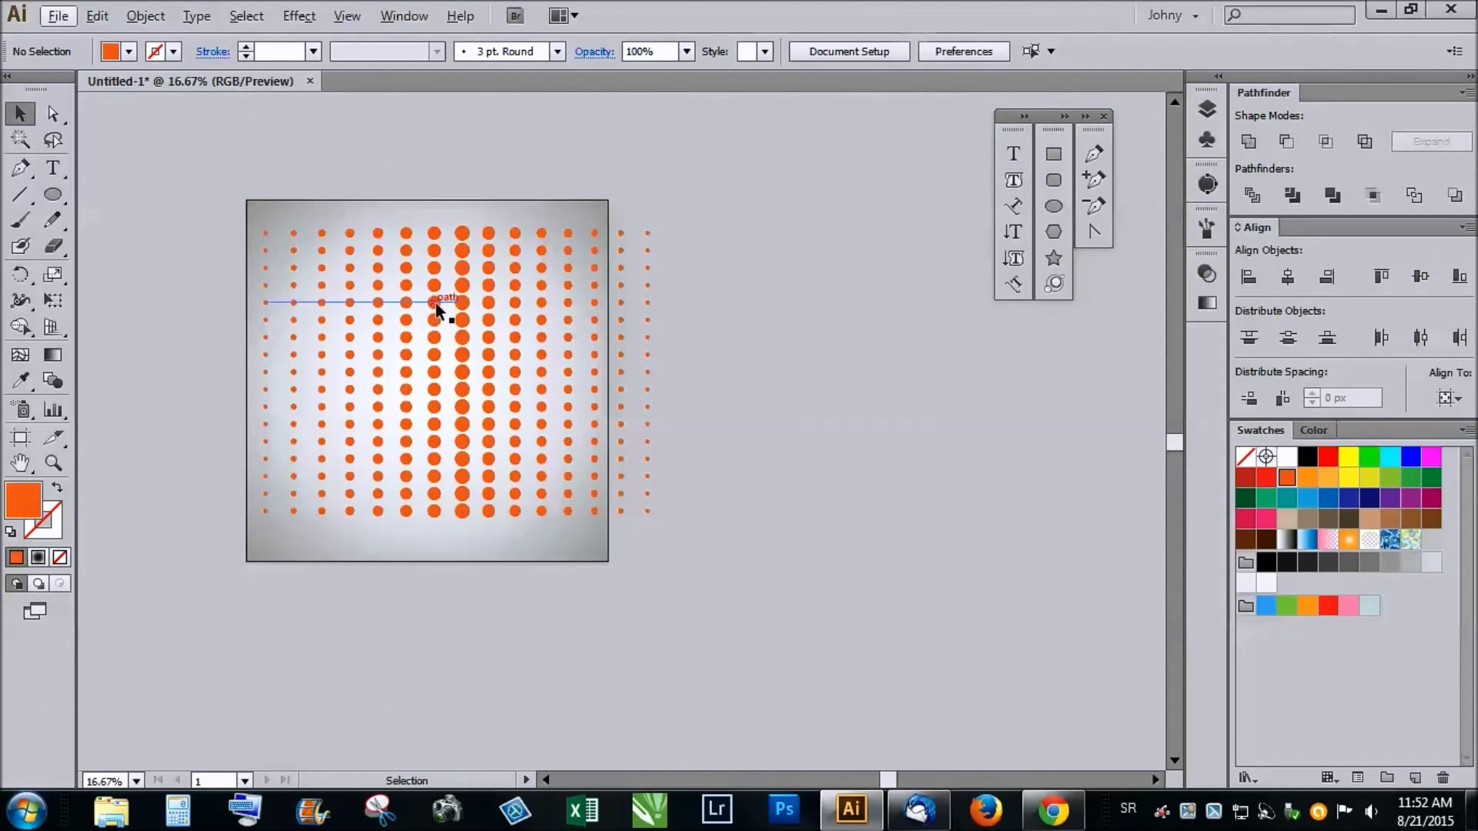
left_click(762, 354)
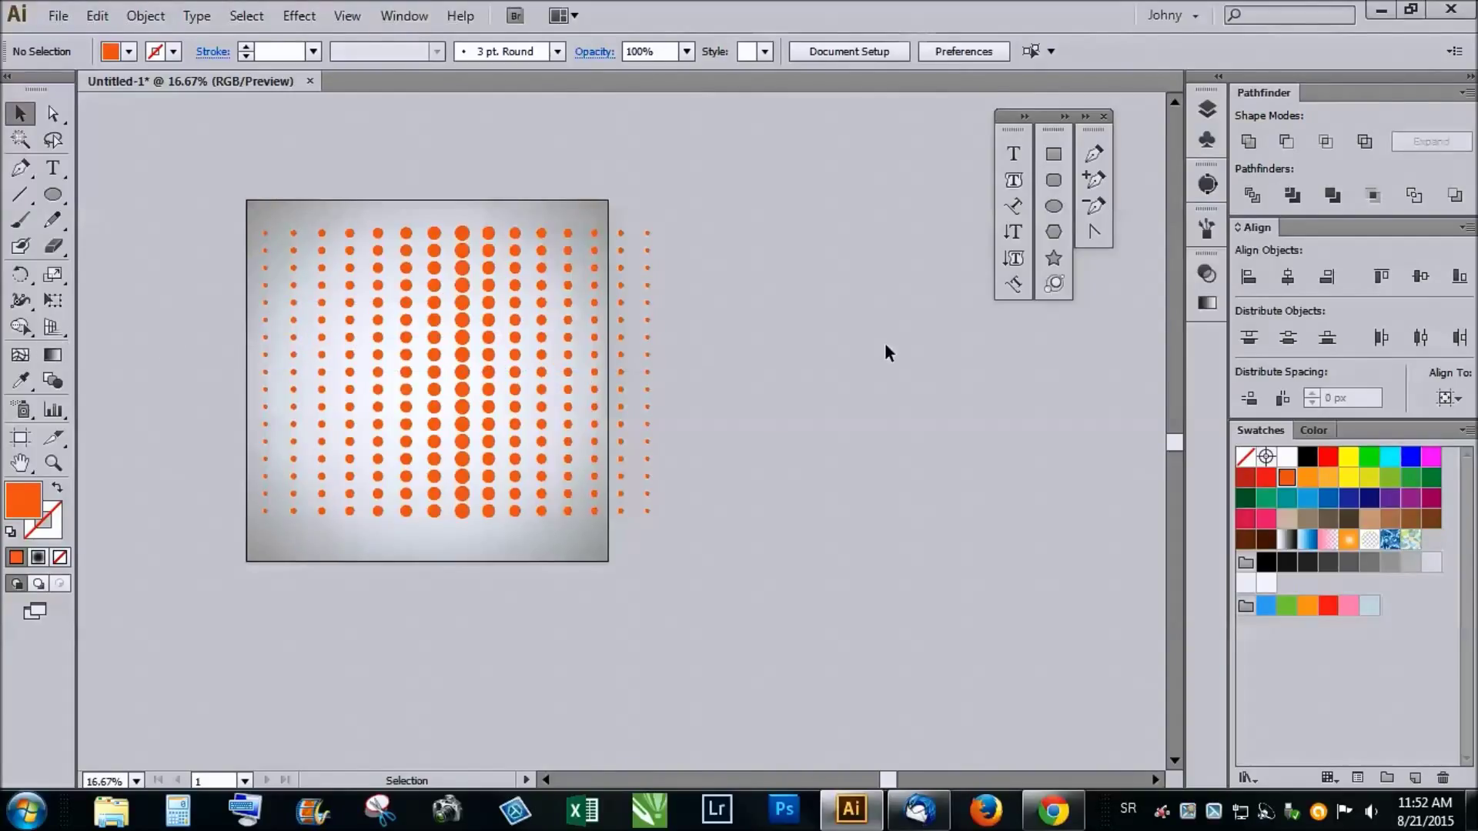
Step: Draw a large circle over the upper-left dots with no fill and an orange stroke
left_click(1054, 206)
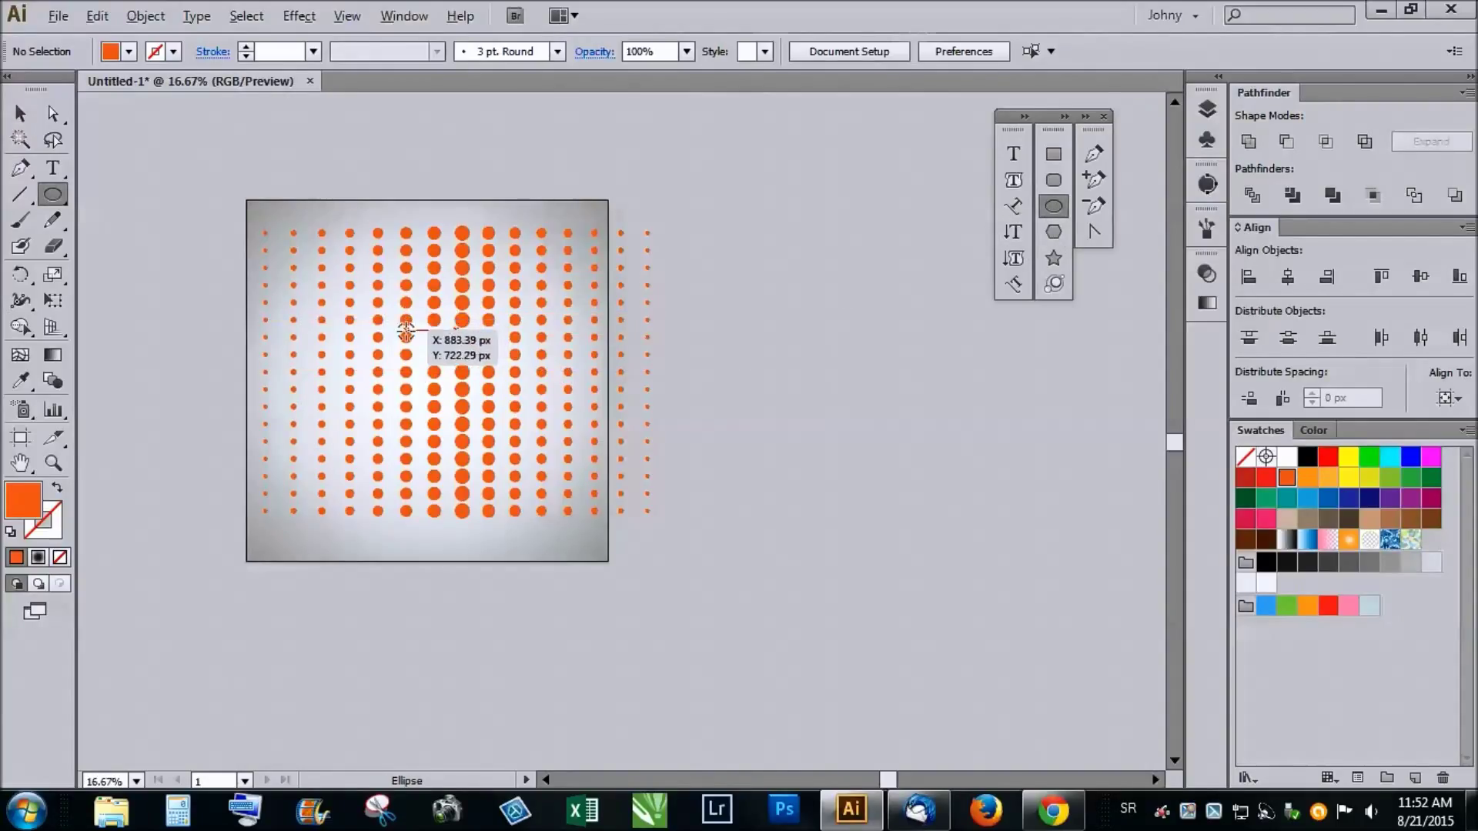
mouse_move(411, 336)
left_mouse_down()
mouse_move(459, 272)
mouse_move(512, 392)
mouse_move(509, 433)
left_mouse_up()
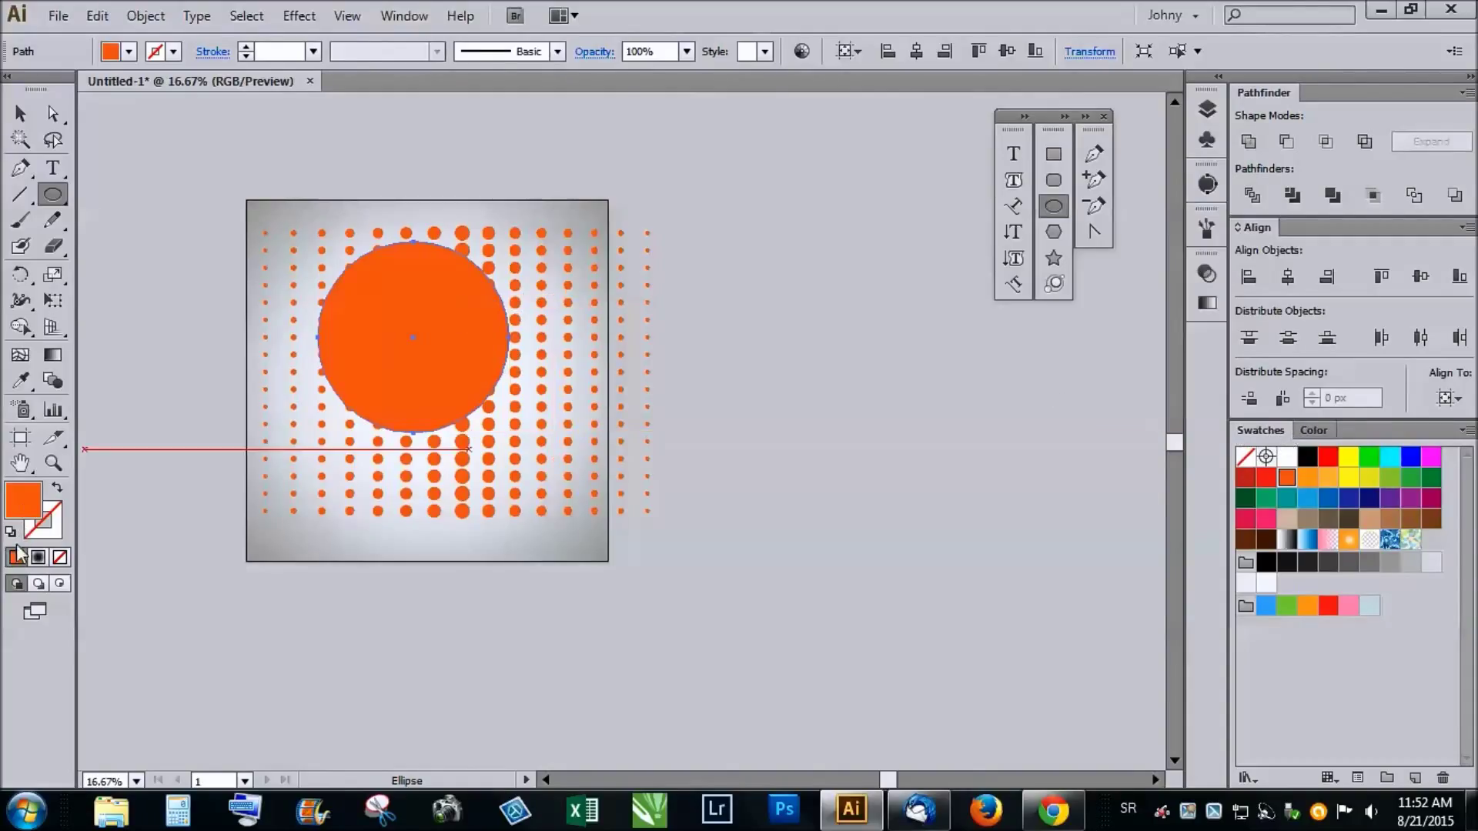
left_click(60, 557)
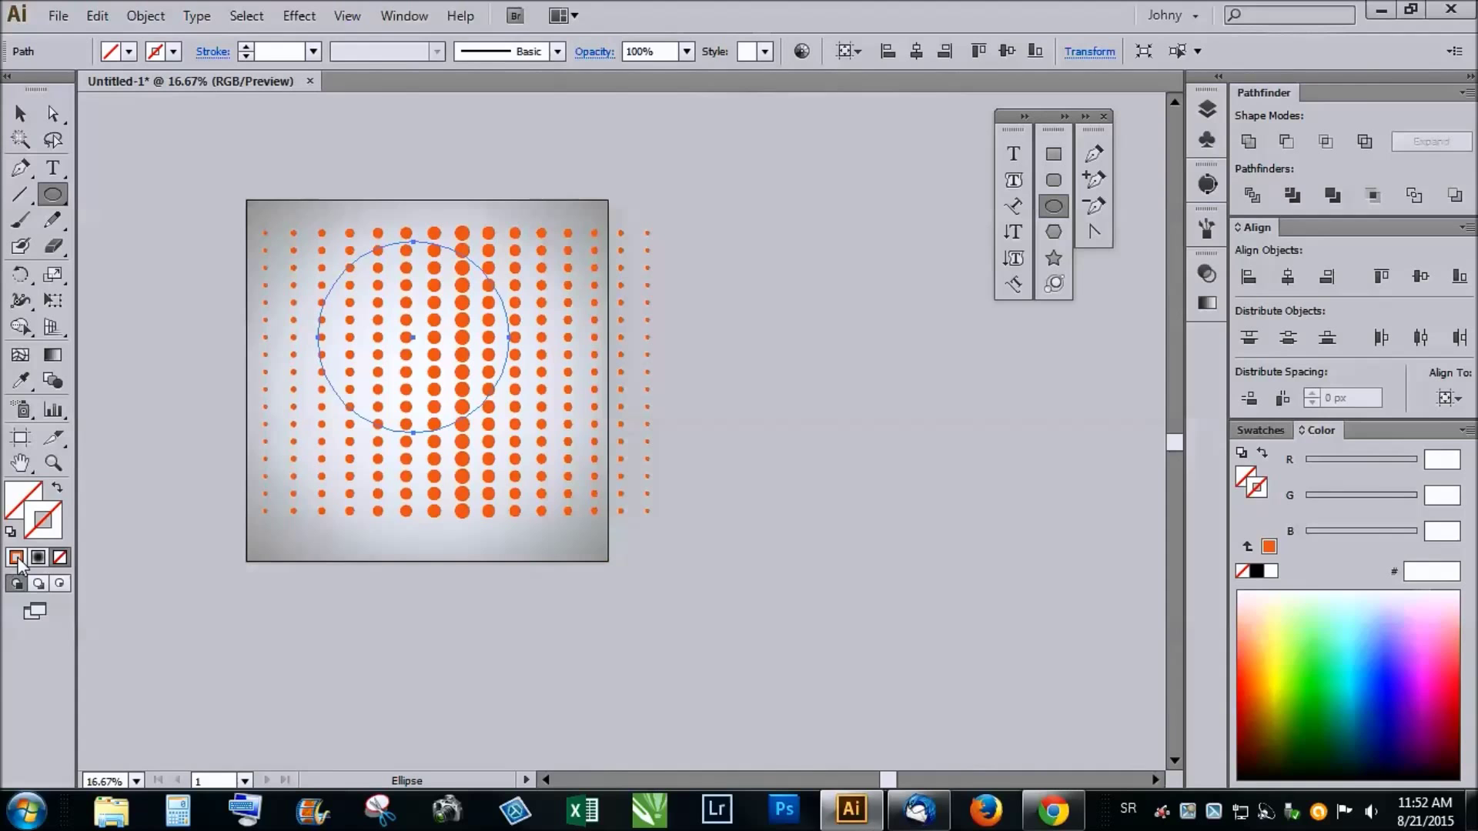
left_click(16, 562)
left_click(20, 116)
scroll(464, 228, "up", 2)
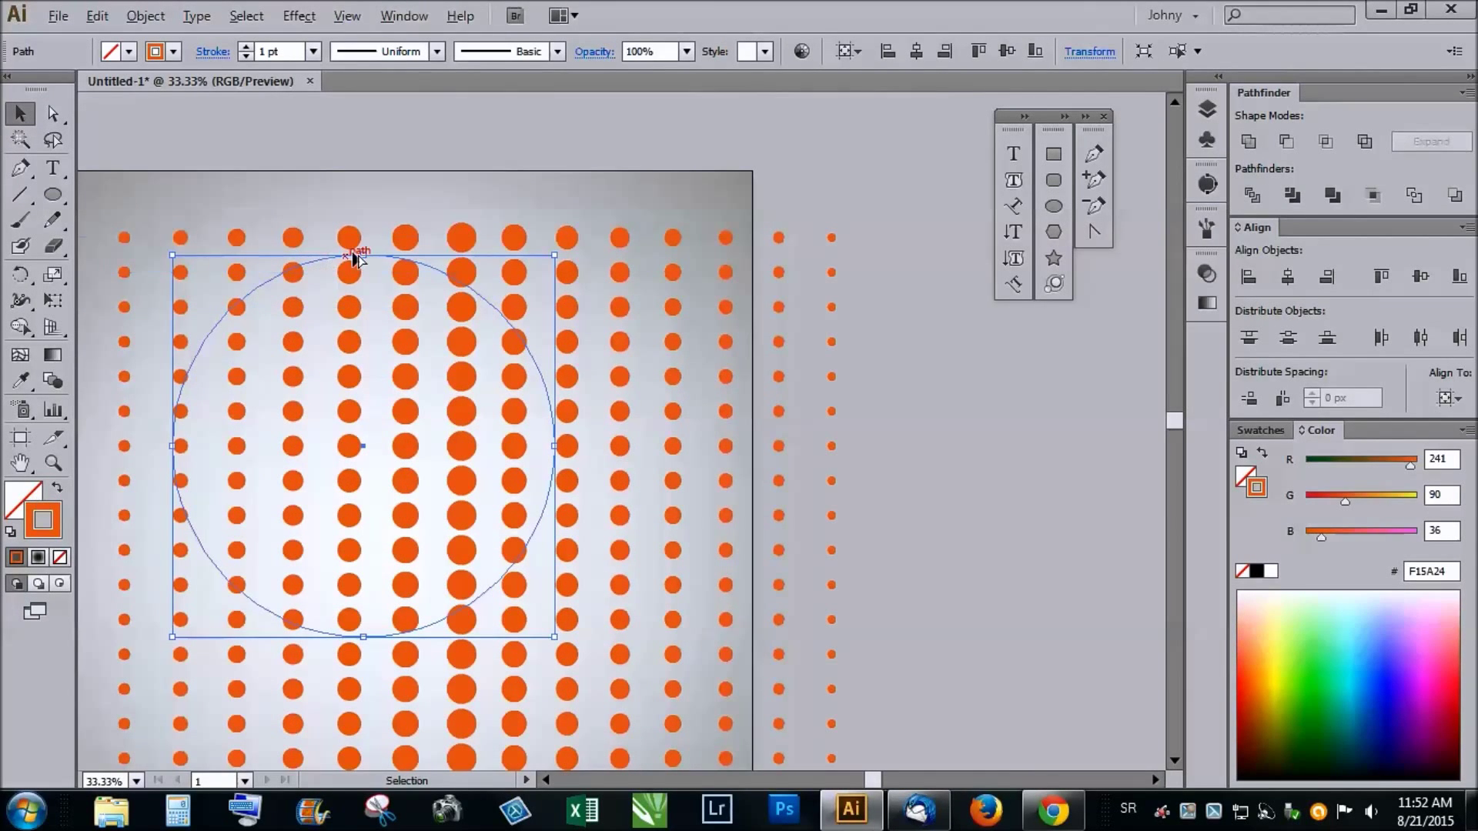
left_click(378, 224)
scroll(369, 241, "up", 1)
scroll(364, 246, "down", 4)
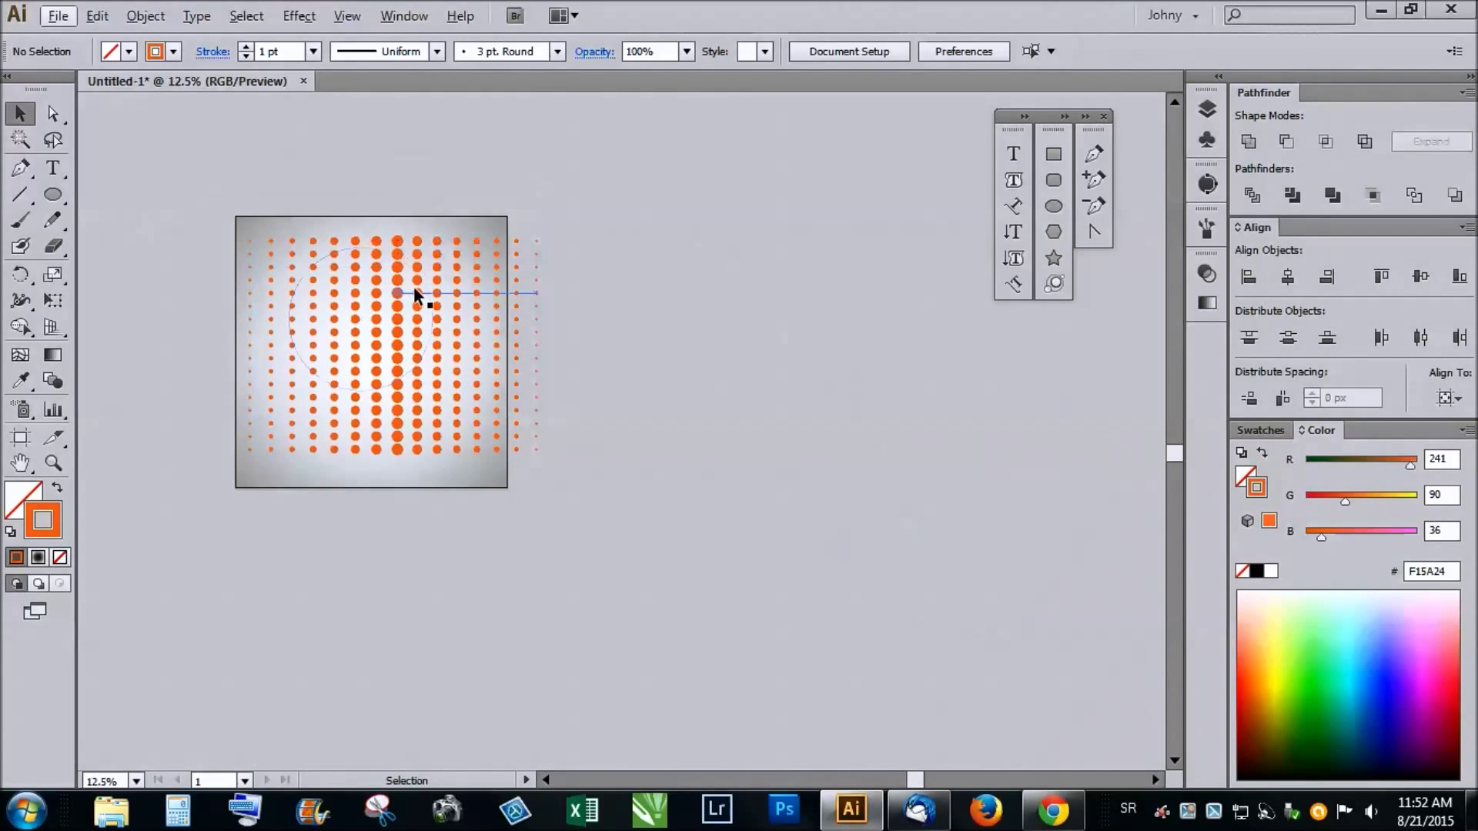
Step: Centre the circle horizontally and vertically on the artboard
scroll(416, 287, "up", 4)
left_click(439, 341)
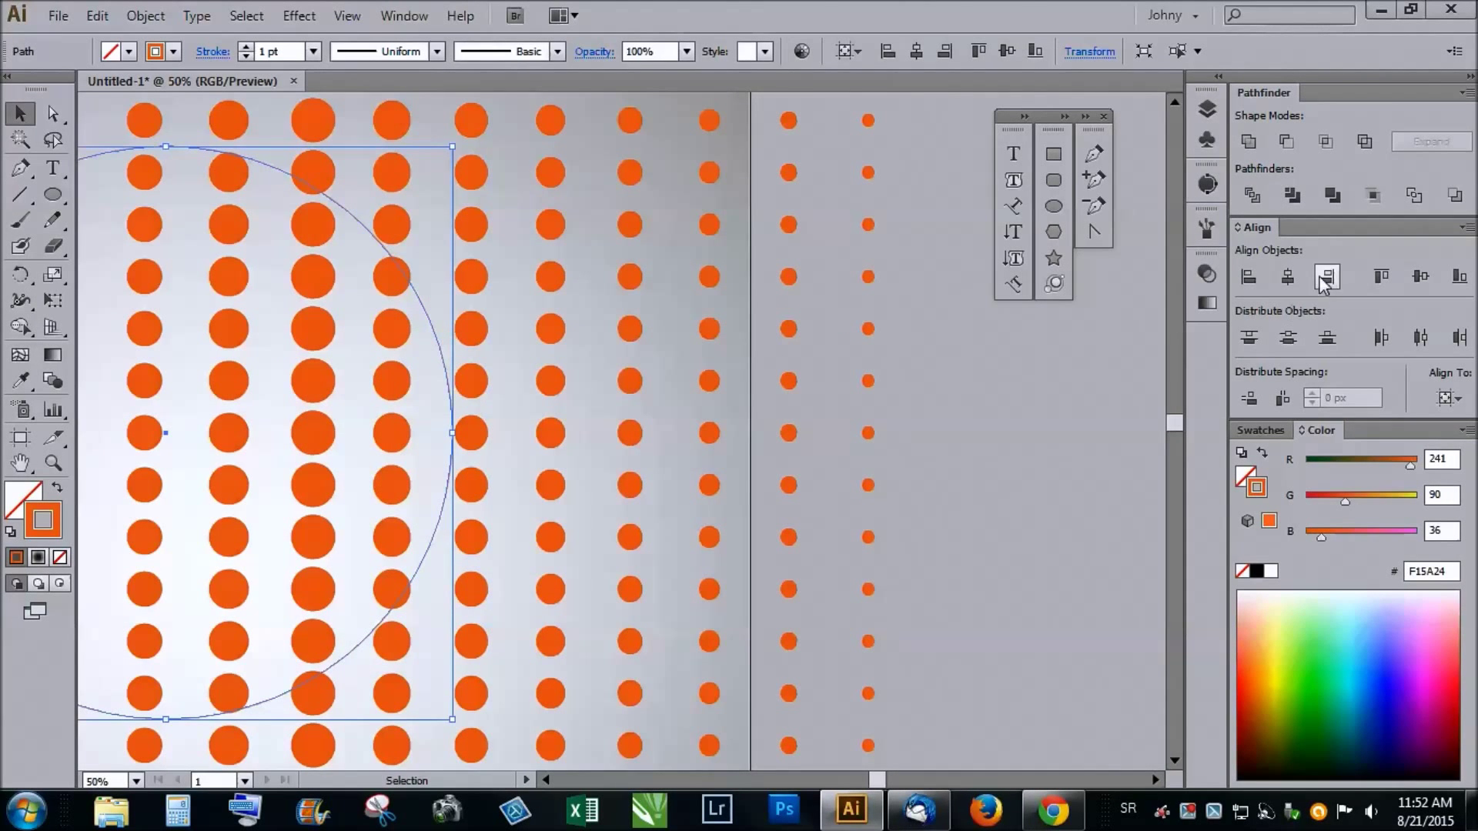
left_click(1287, 276)
left_click(1420, 276)
Step: Select the dot grid with the circle and apply Make Clipping Mask, then deselect
scroll(653, 389, "down", 3)
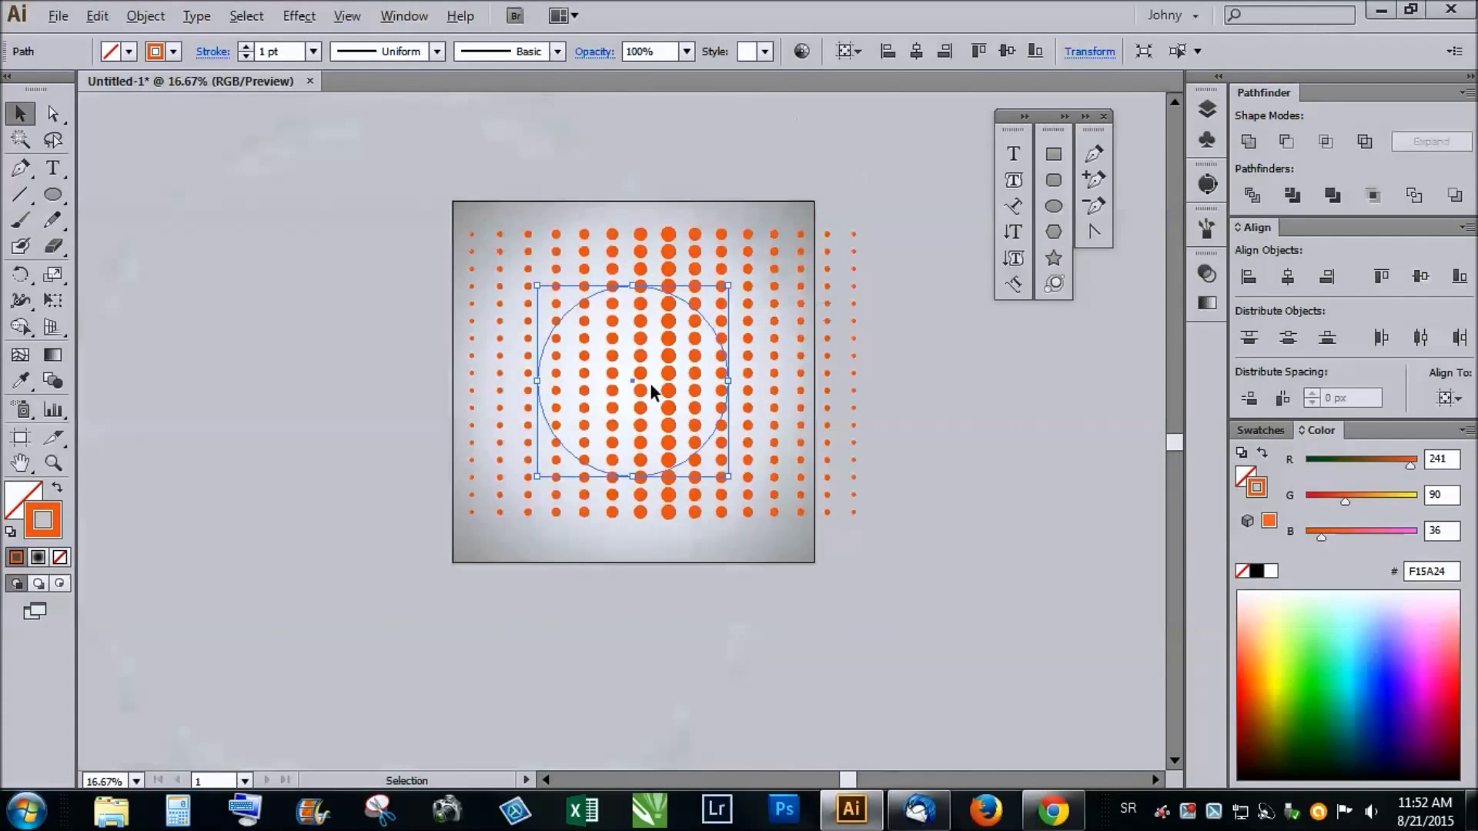
scroll(723, 379, "up", 1)
scroll(412, 343, "down", 2)
left_click_drag(251, 171, 898, 557)
right_click(562, 355)
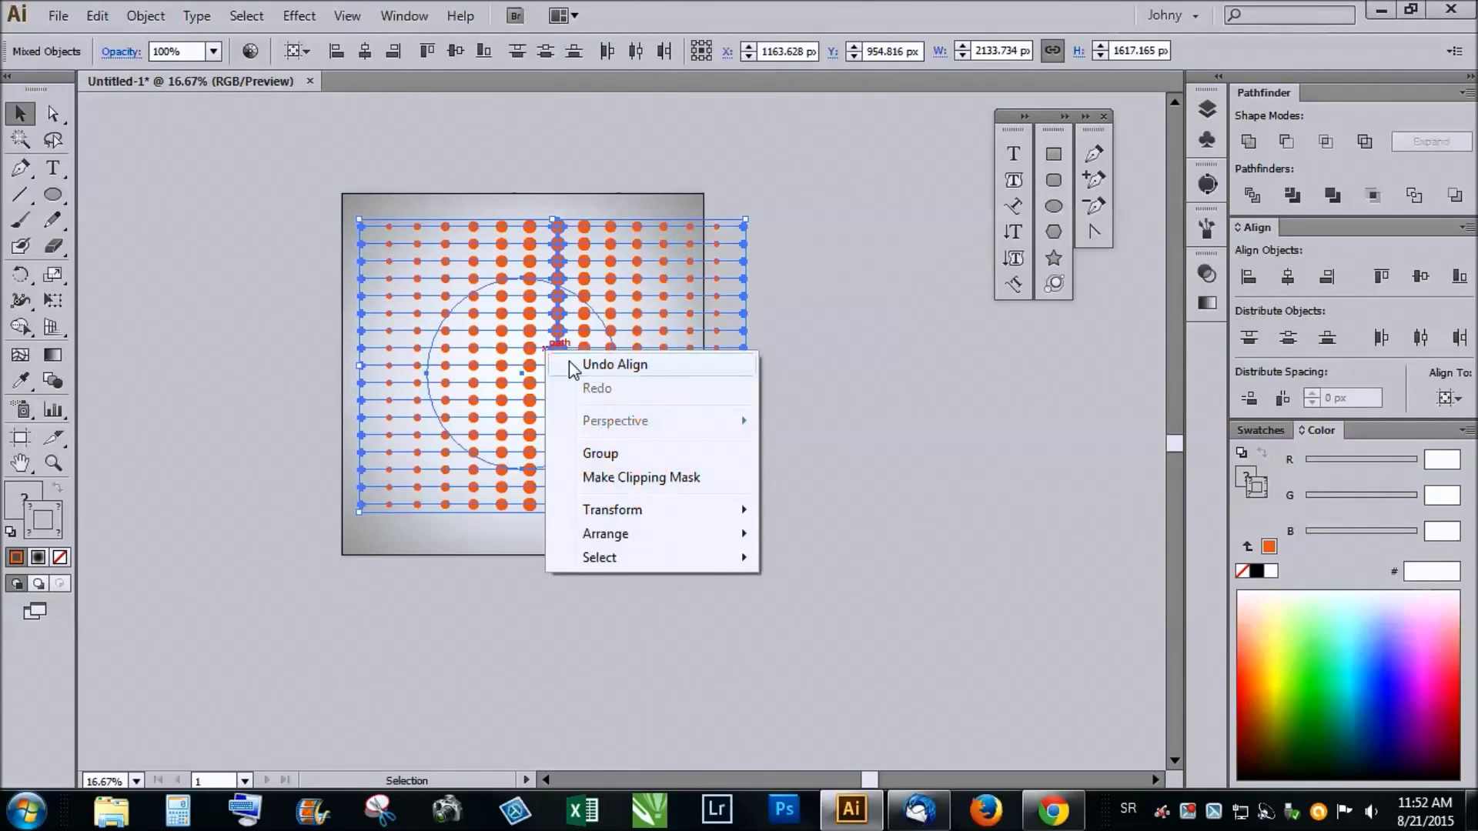
left_click(622, 479)
left_click(671, 410)
scroll(566, 385, "up", 2)
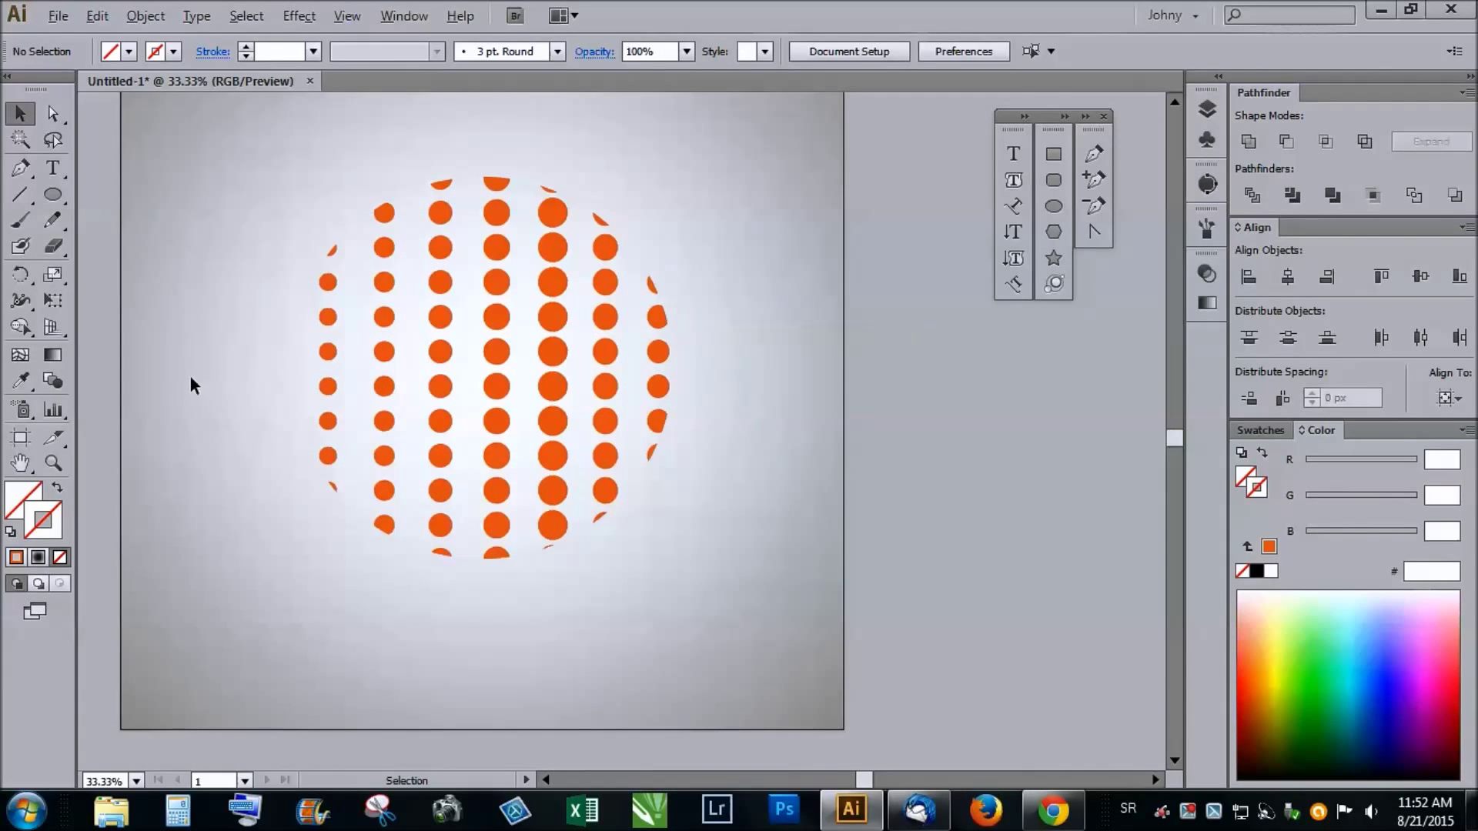
scroll(192, 385, "down", 1)
scroll(189, 375, "down", 2)
scroll(190, 376, "up", 1)
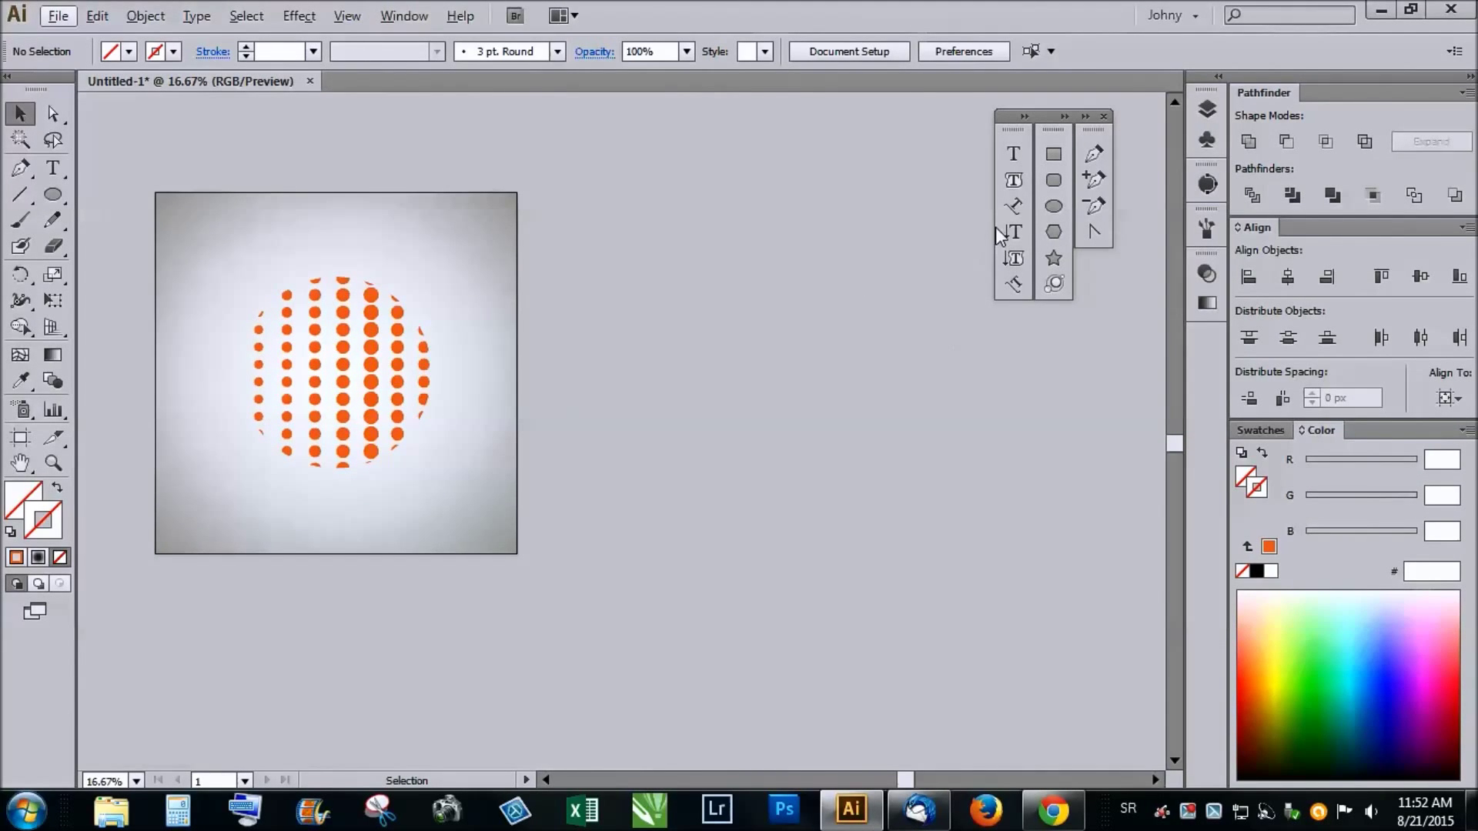
key("alt")
scroll(160, 366, "up", 1)
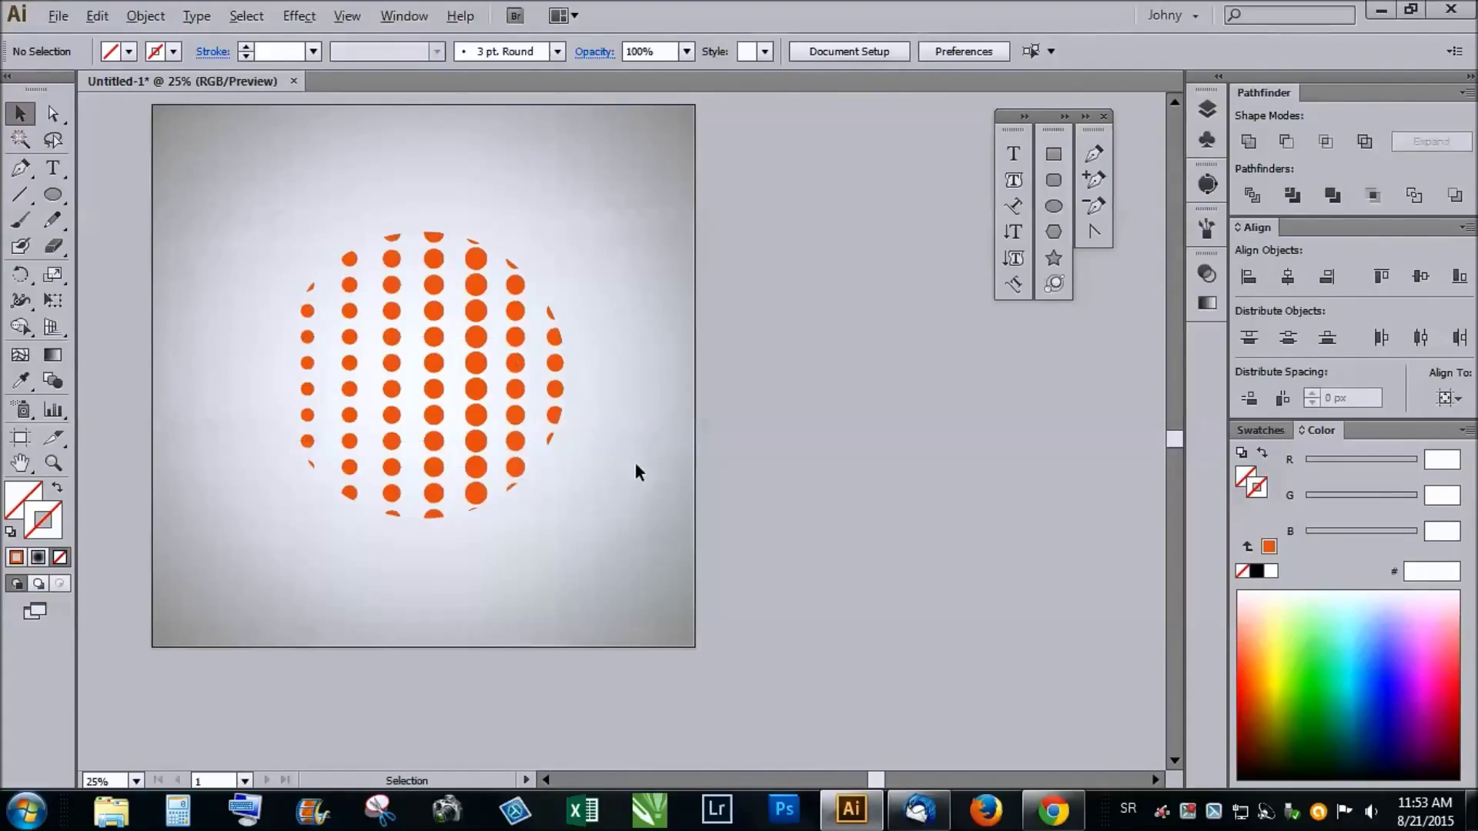
scroll(389, 396, "up", 4)
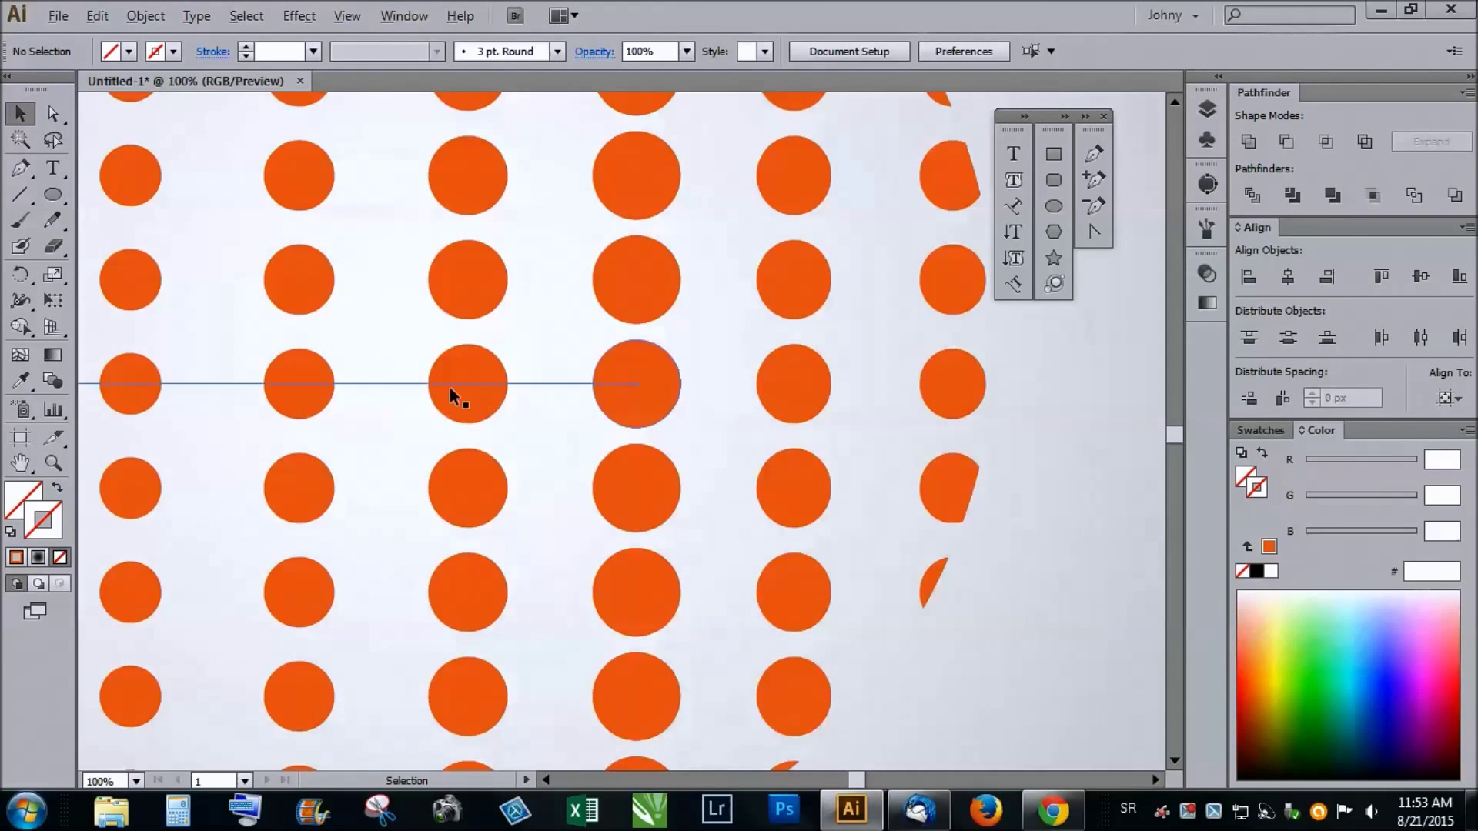
scroll(462, 389, "up", 2)
scroll(464, 390, "down", 8)
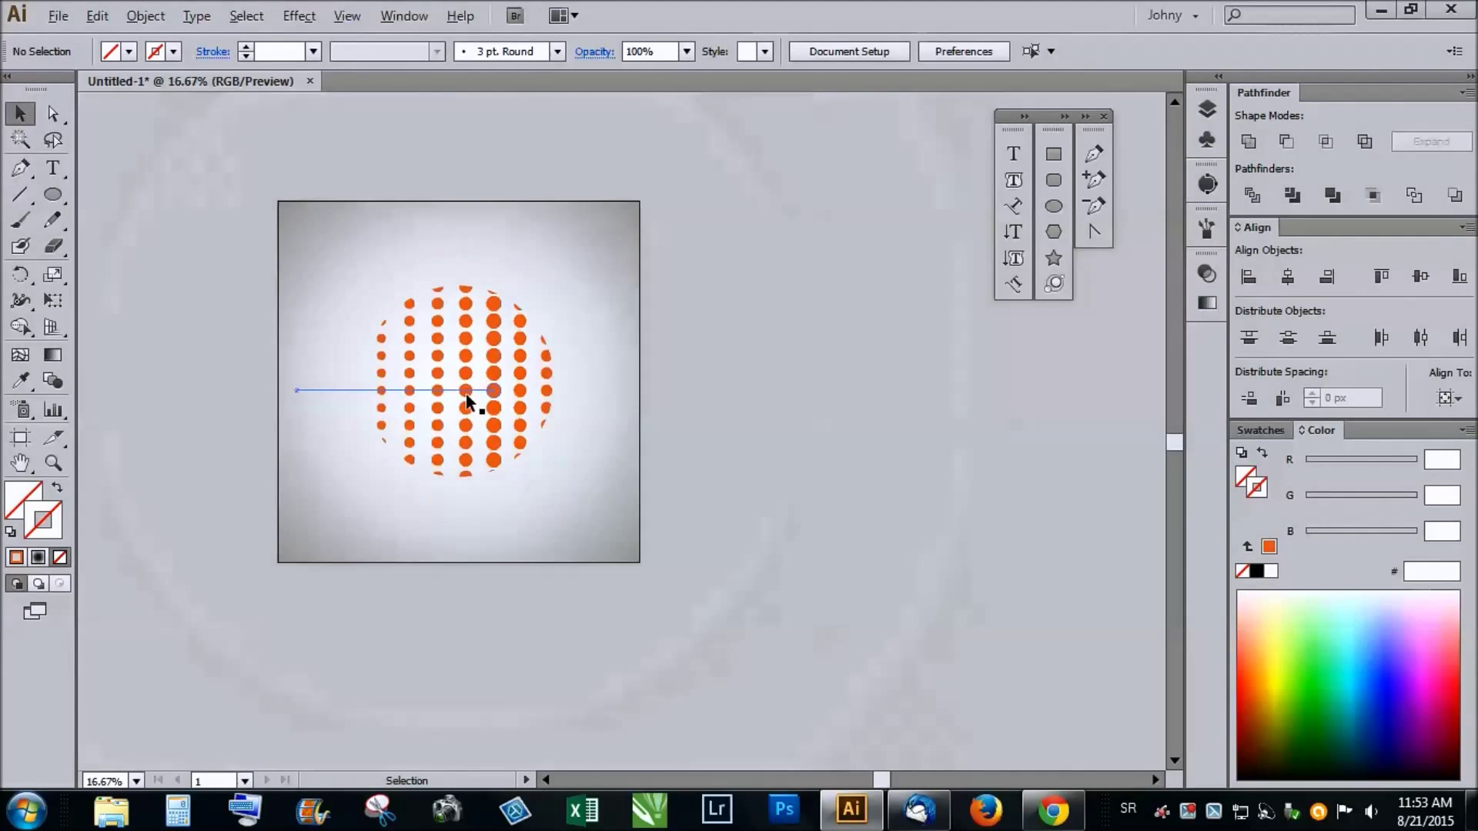
scroll(465, 394, "up", 2)
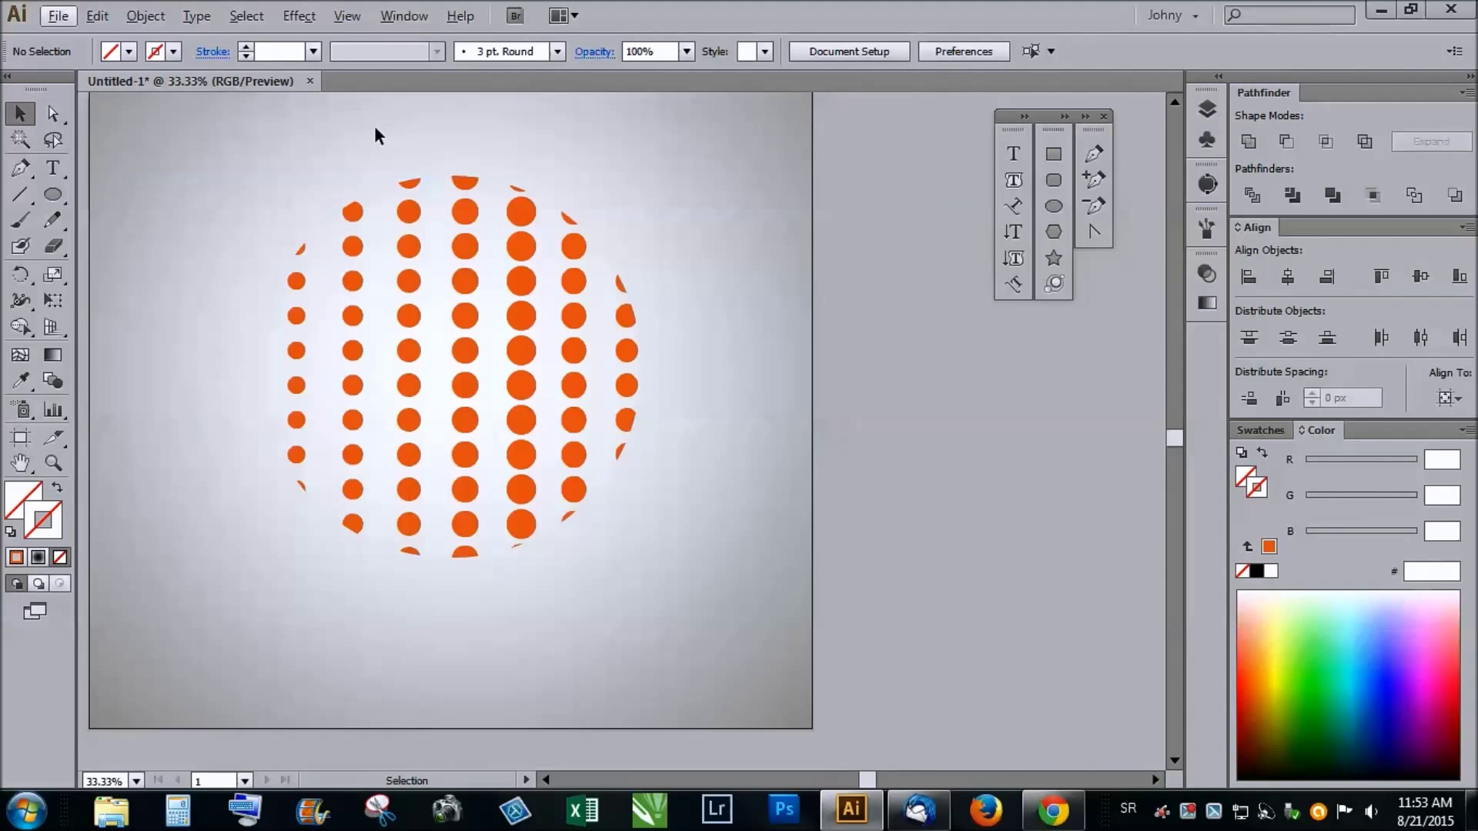
Step: Select the 1055.789 px circular Clip Group of orange dots and zoom to inspect it
left_click(472, 316)
scroll(472, 318, "up", 2)
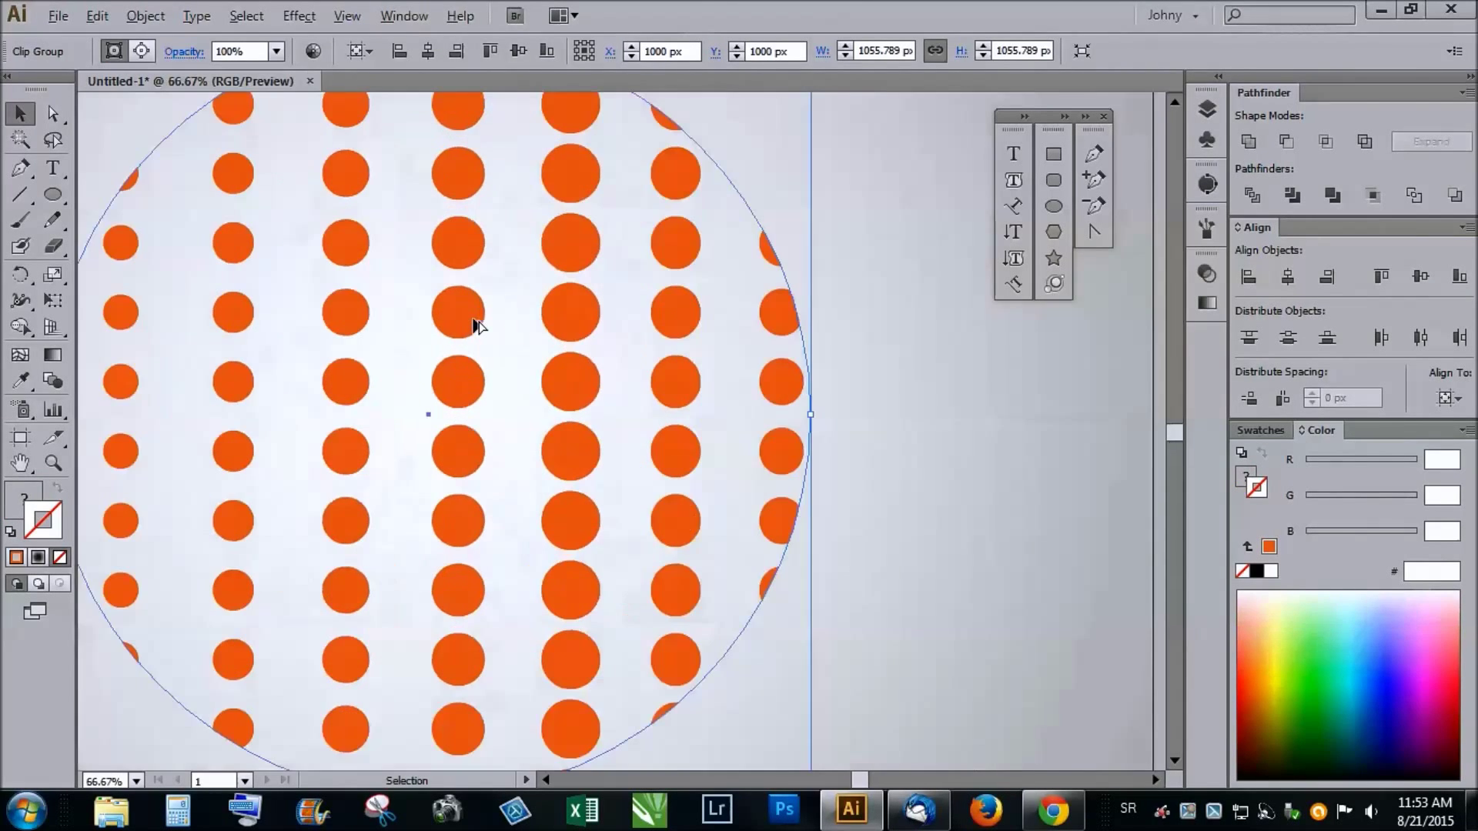
scroll(417, 327, "down", 4)
scroll(417, 327, "up", 2)
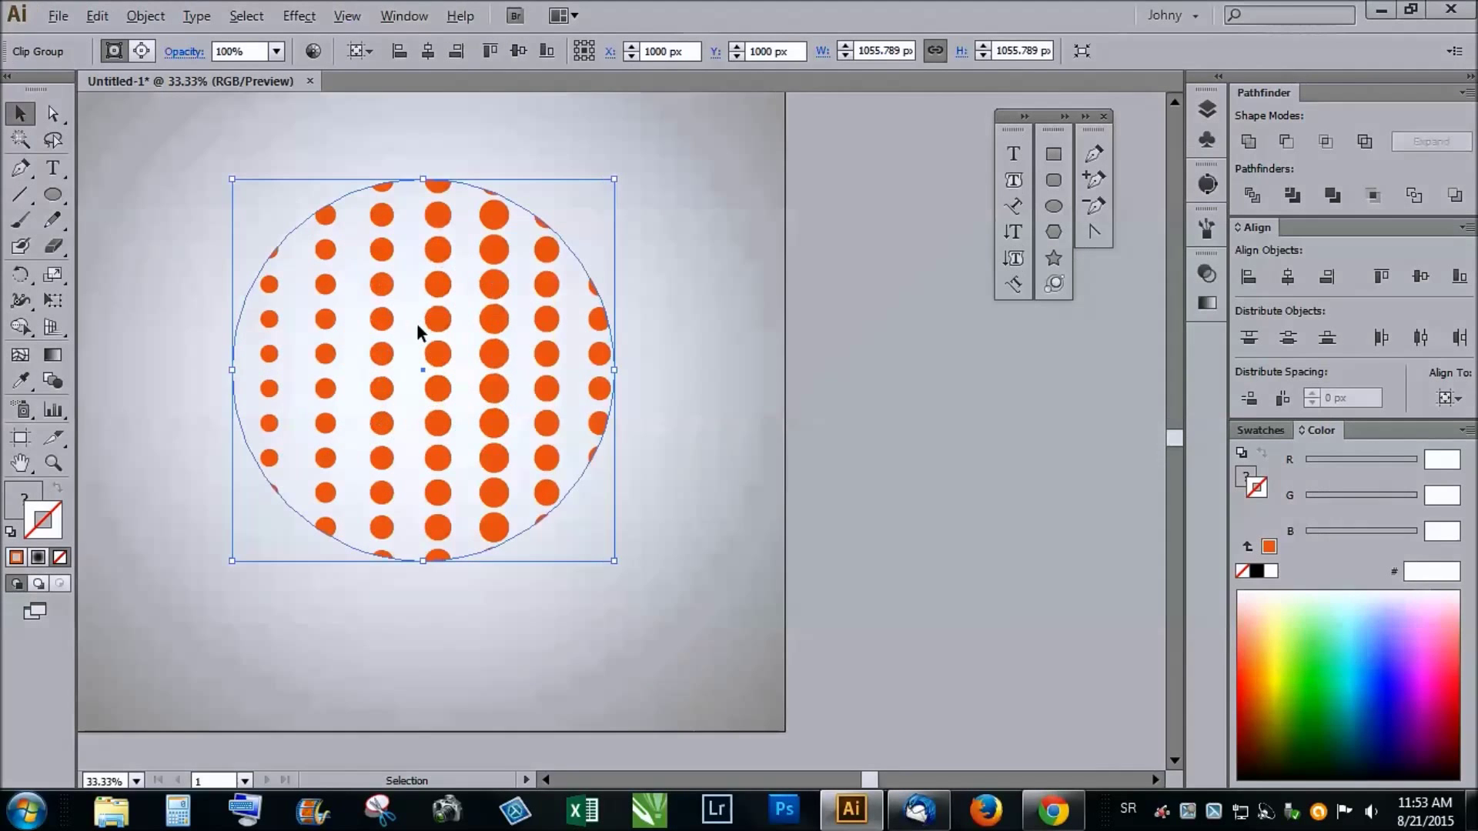
scroll(443, 427, "up", 3)
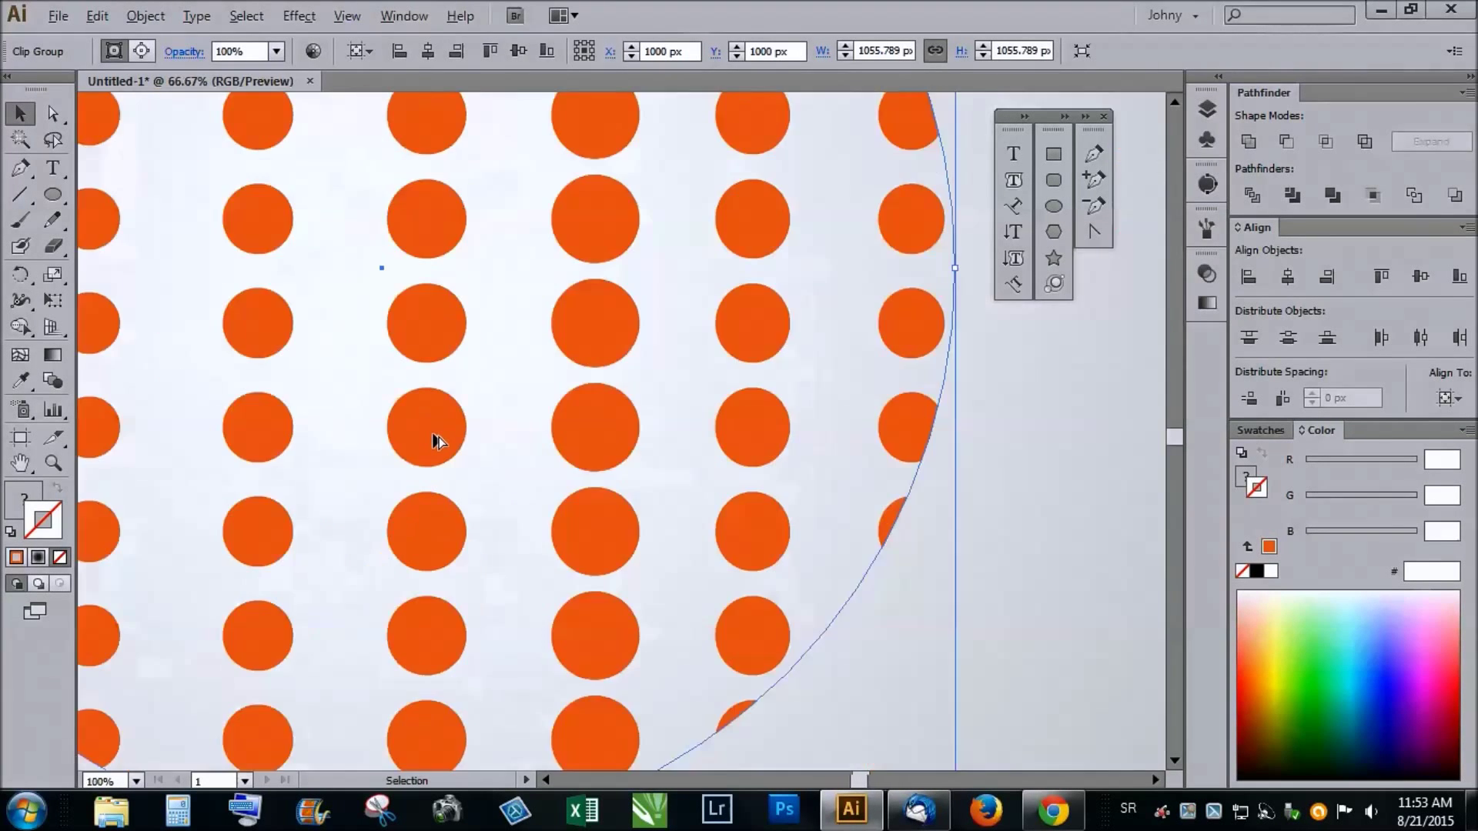
scroll(439, 437, "down", 3)
key("alt")
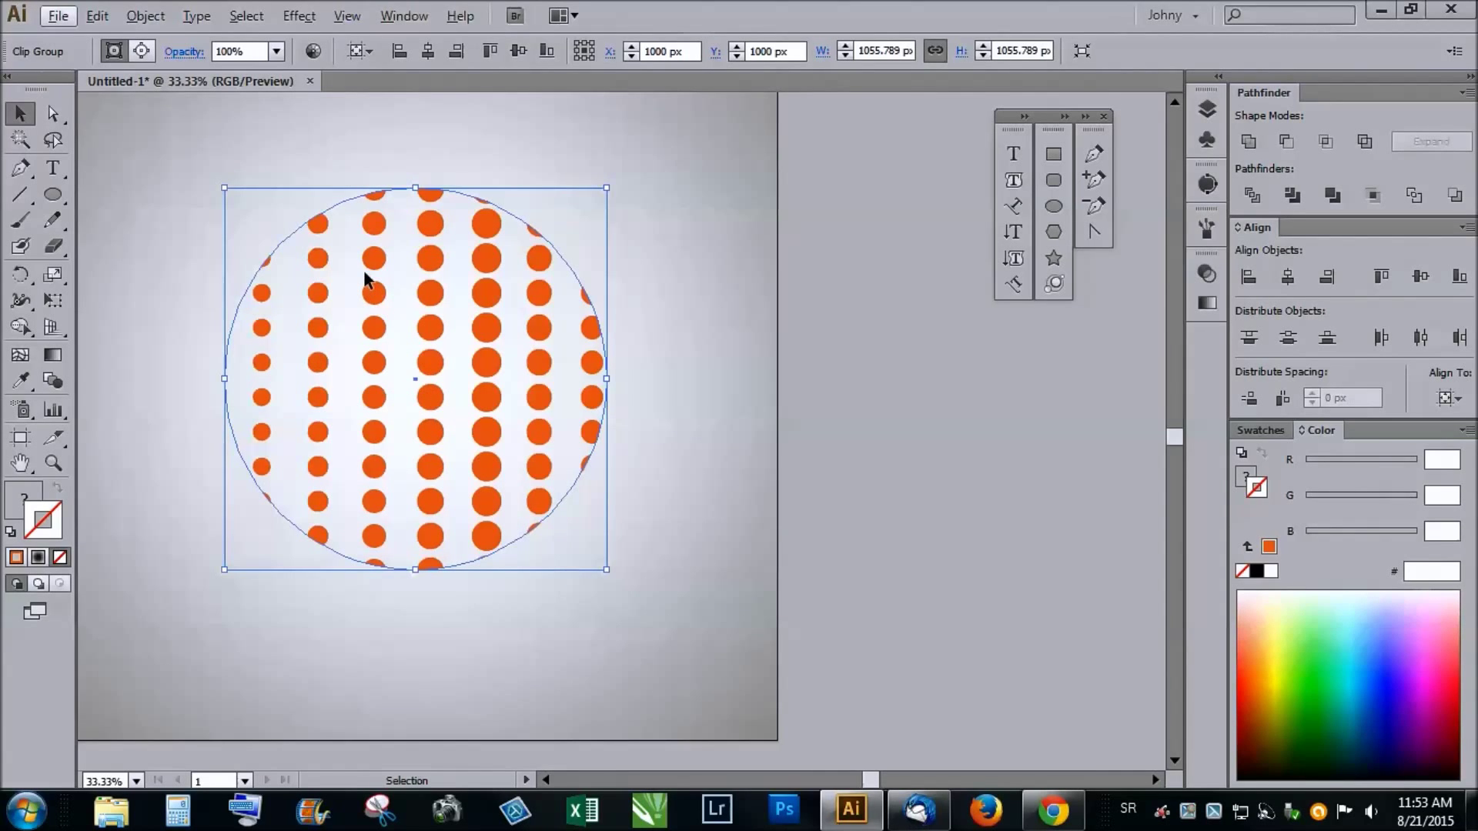
scroll(367, 278, "down", 2)
scroll(367, 279, "up", 1)
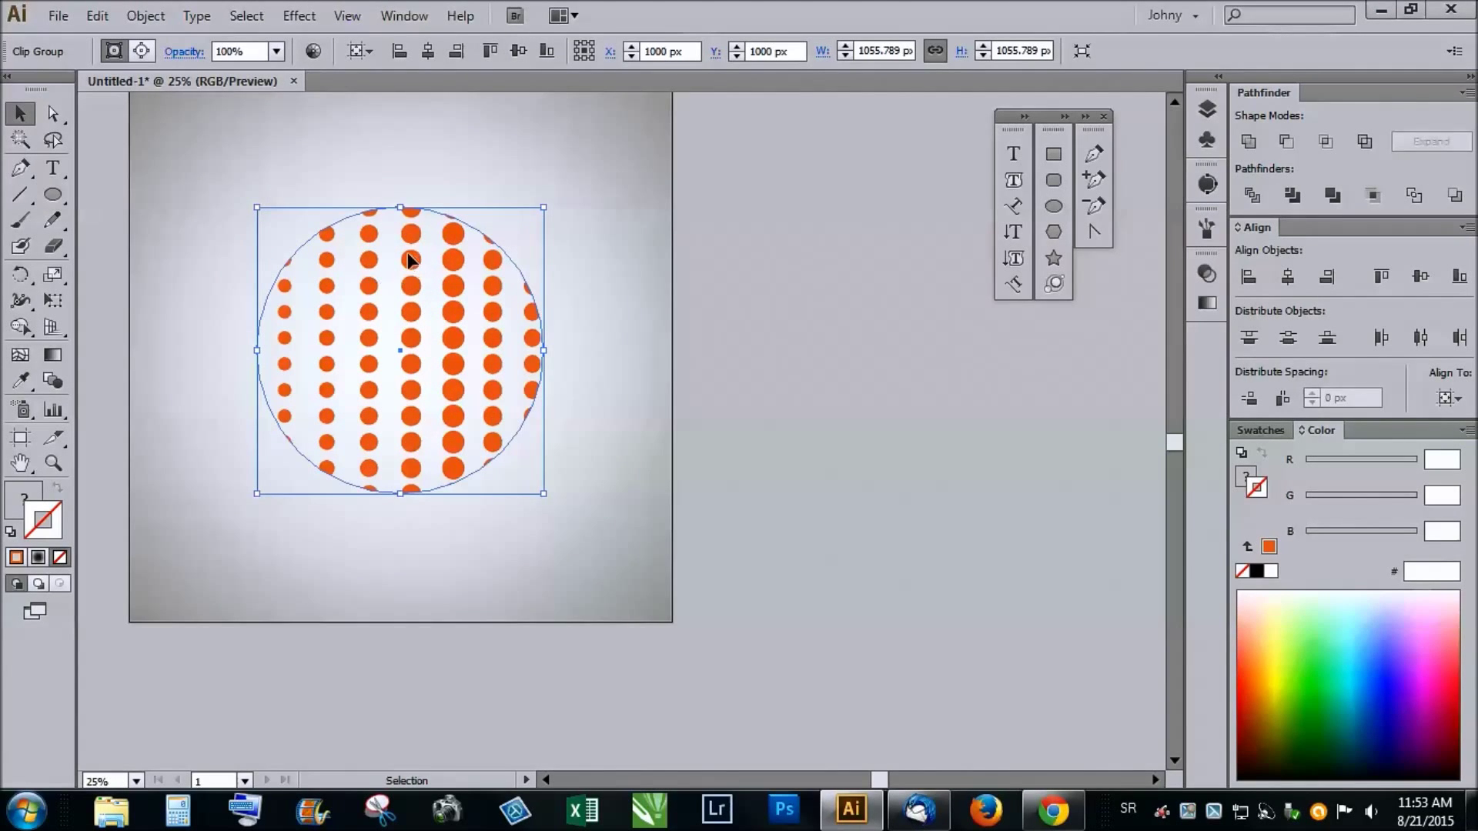
scroll(403, 255, "down", 1)
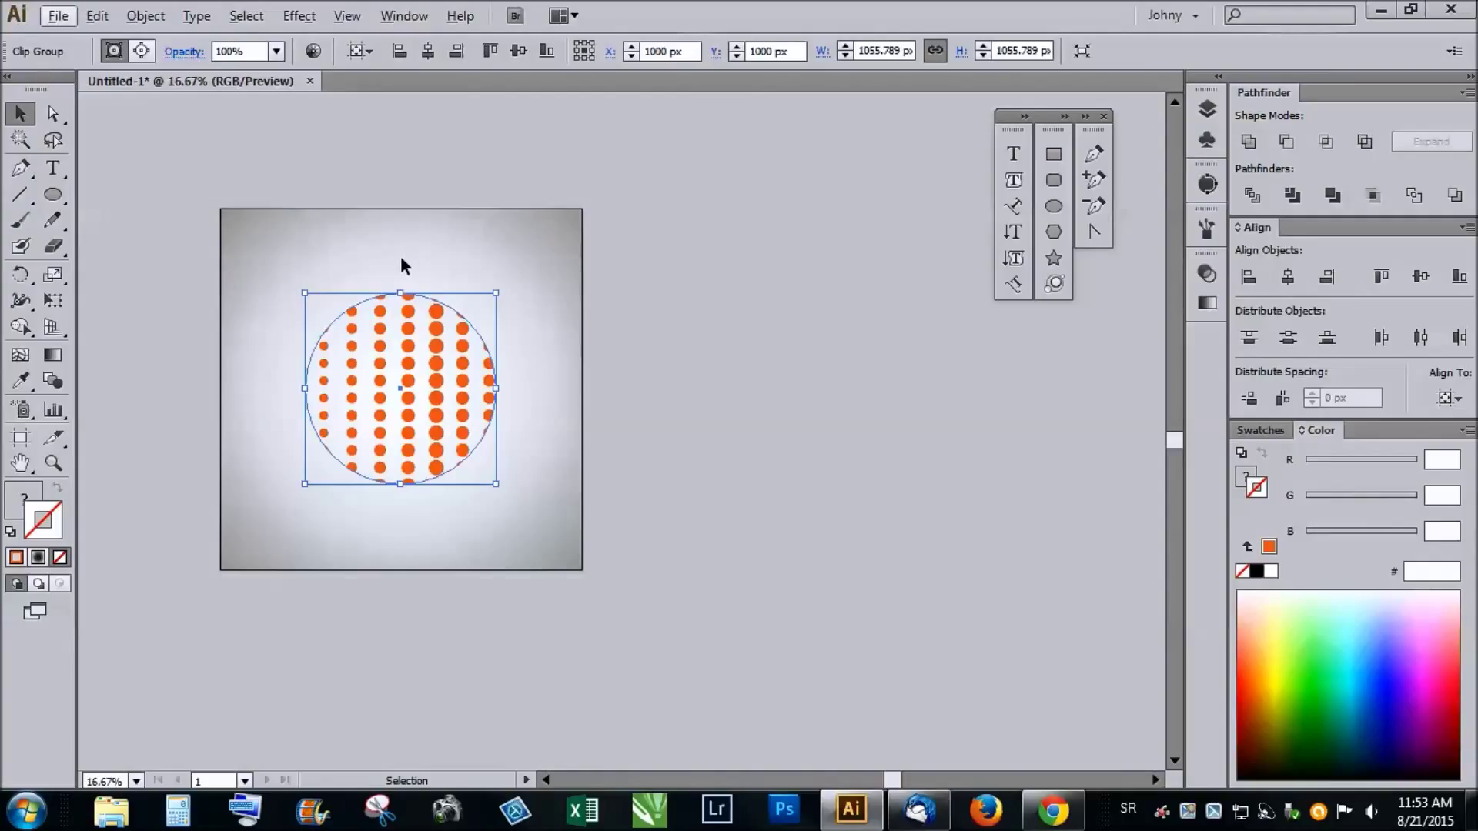